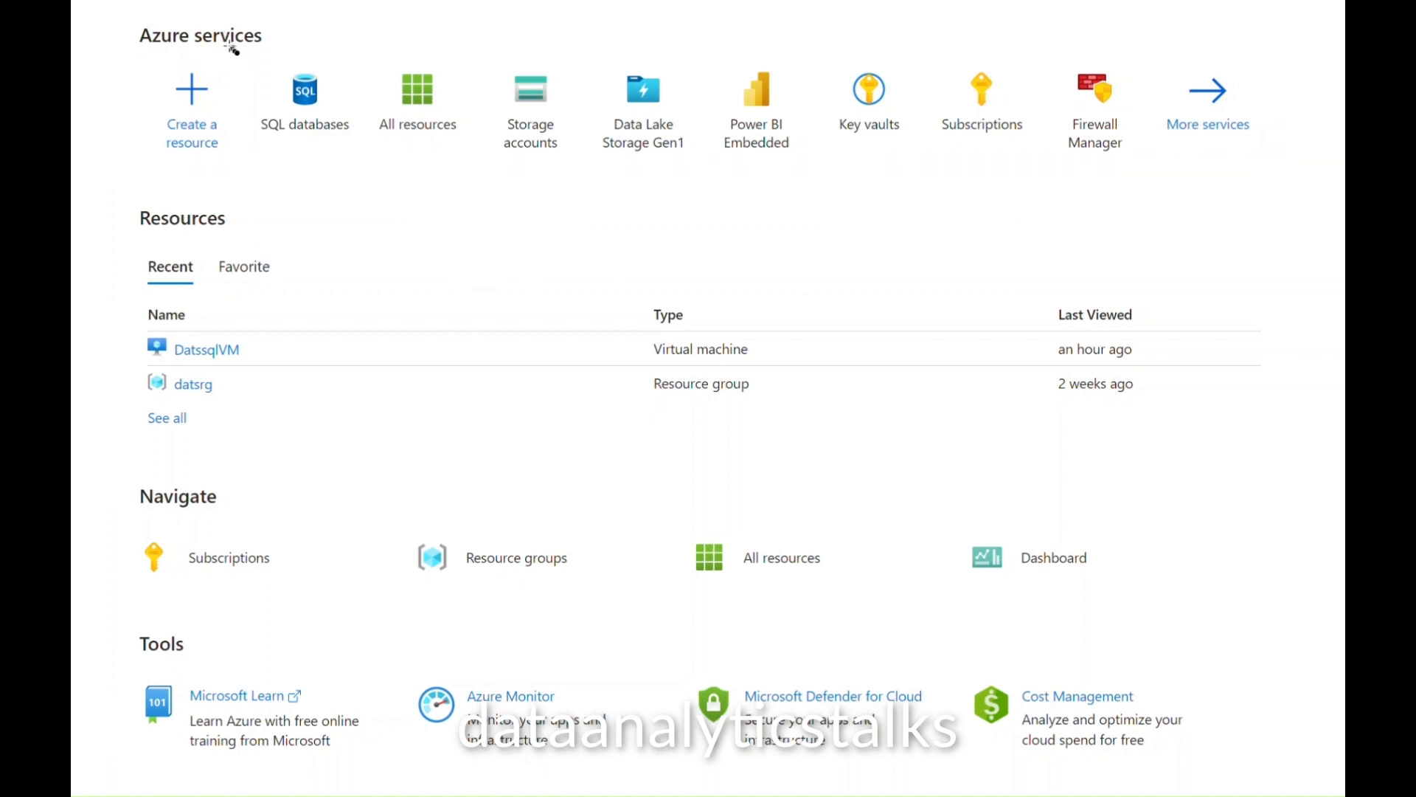
Step: Start creating a new SQL database from the Azure services on the portal home page
mouse_move(233, 49)
left_mouse_down()
mouse_move(307, 139)
mouse_move(374, 151)
left_mouse_up()
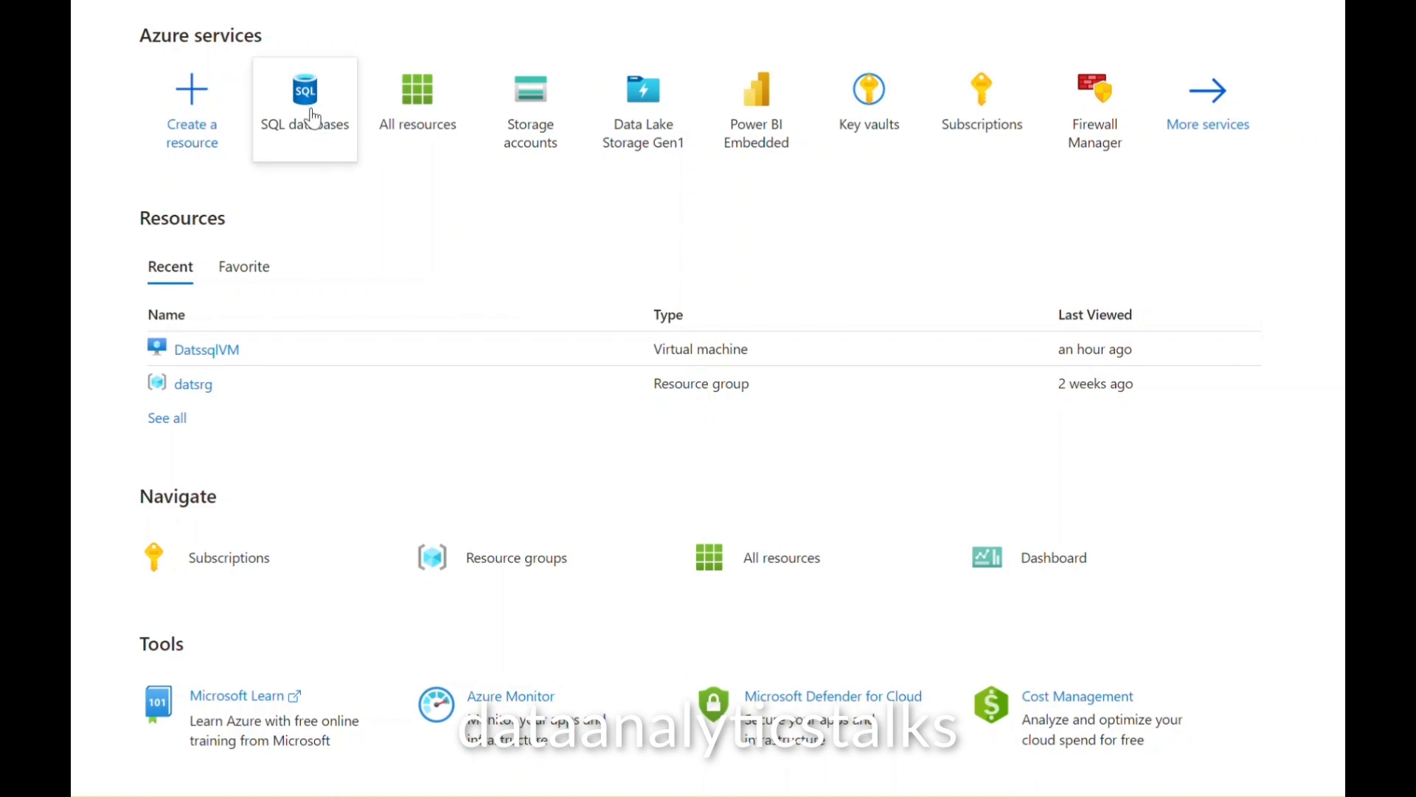
mouse_move(330, 118)
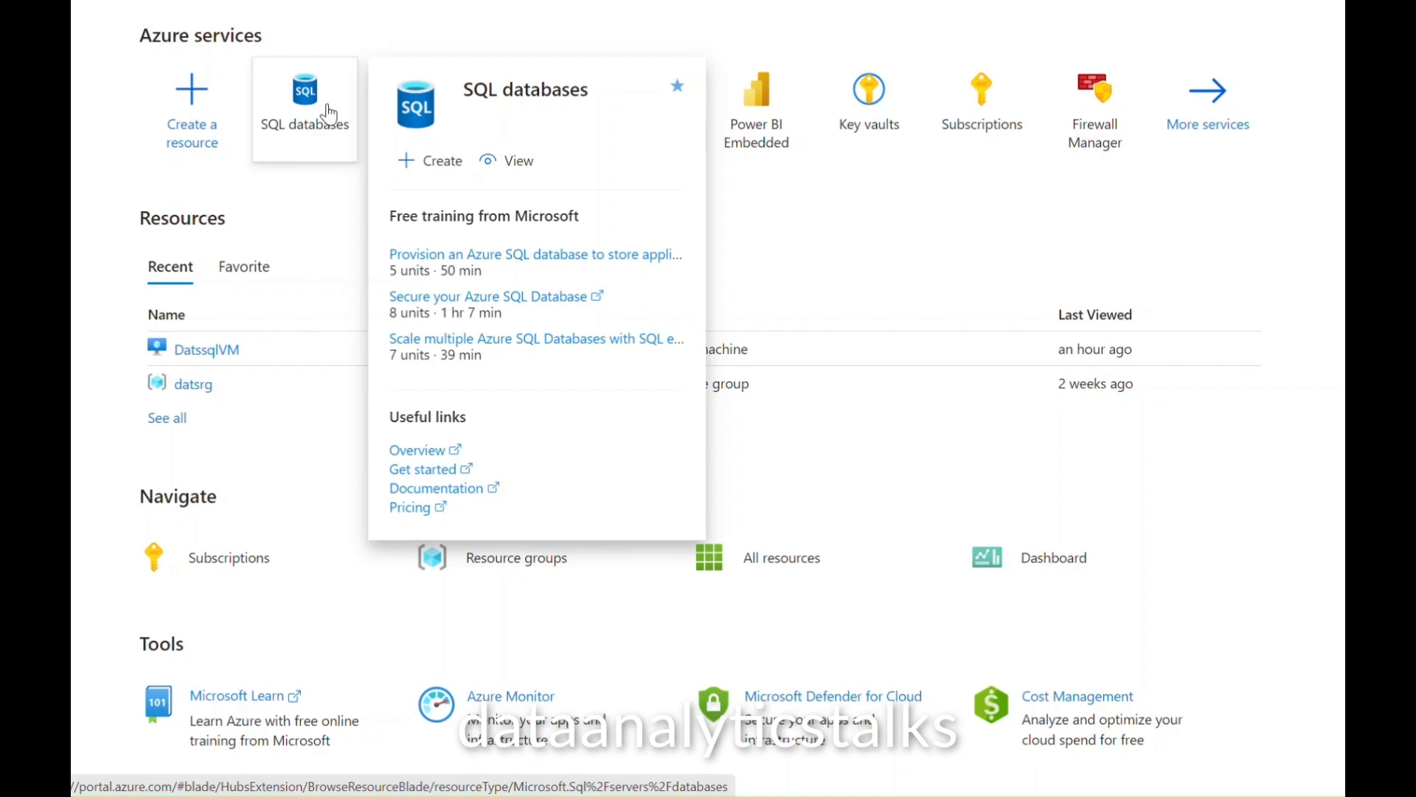
left_click(451, 167)
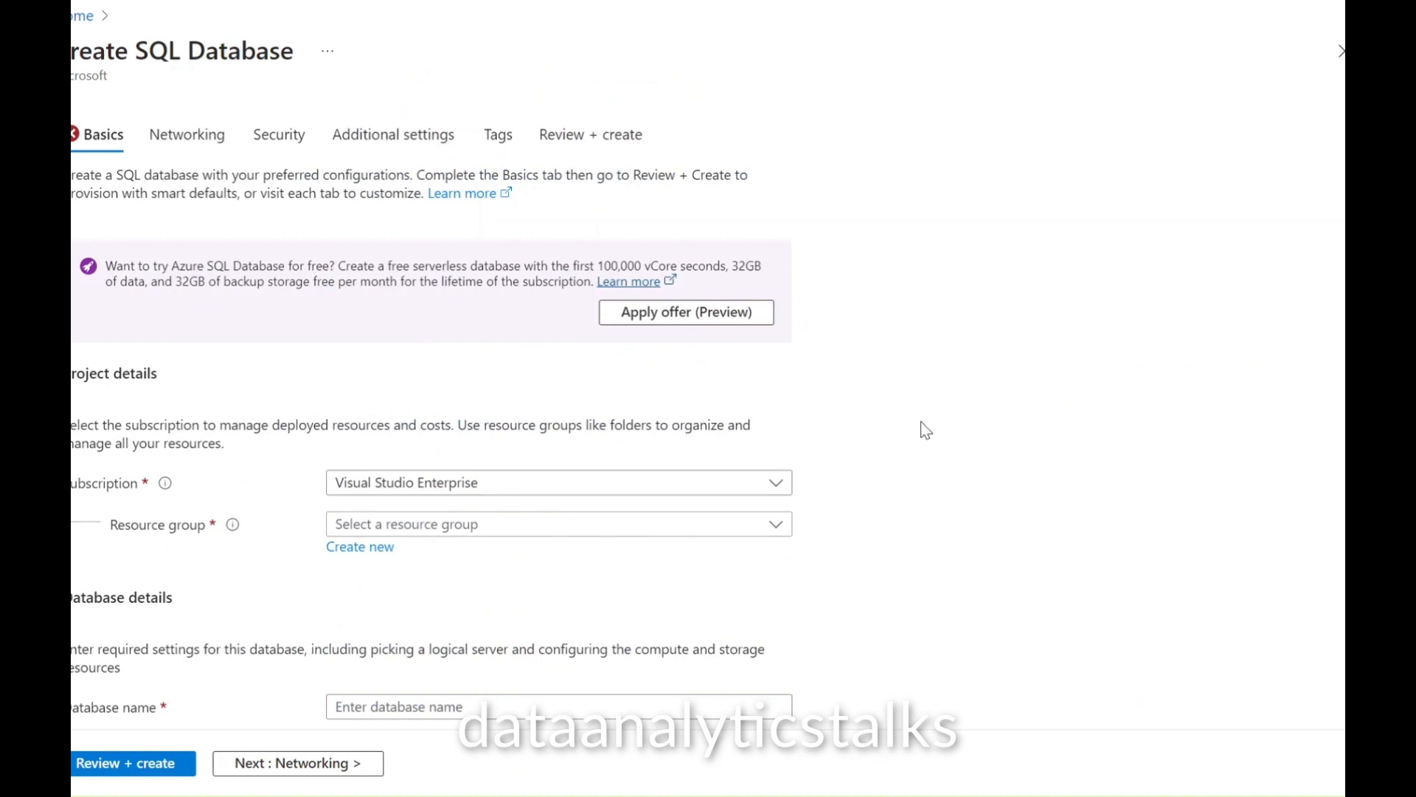
Step: Examine the Basics settings of the SQL database form, including subscription, resource group, server, workload environment and backup storage redundancy
scroll(922, 427, "down", 5)
scroll(924, 428, "up", 5)
scroll(890, 422, "down", 2)
scroll(891, 422, "up", 2)
left_click_drag(71, 52, 303, 55)
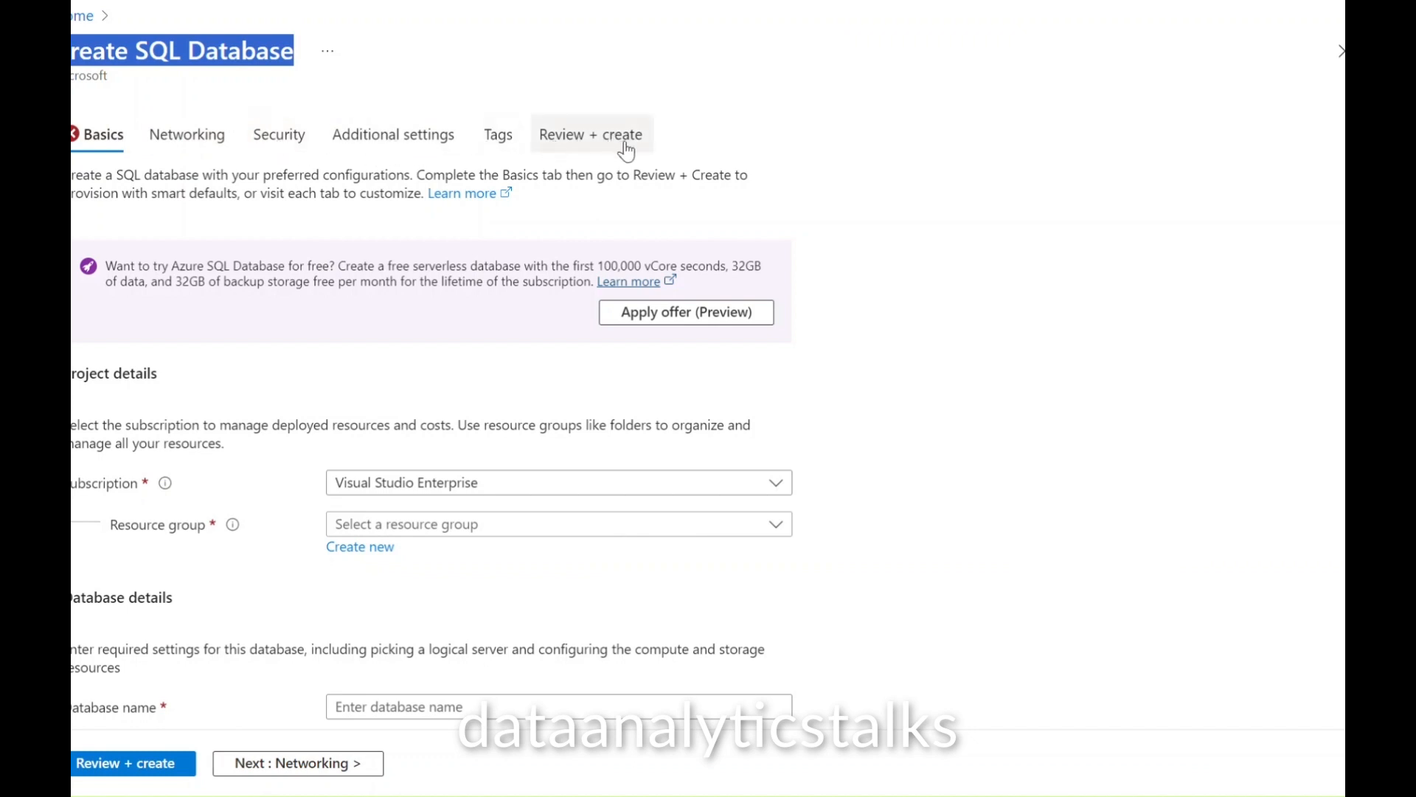
scroll(1028, 332, "down", 3)
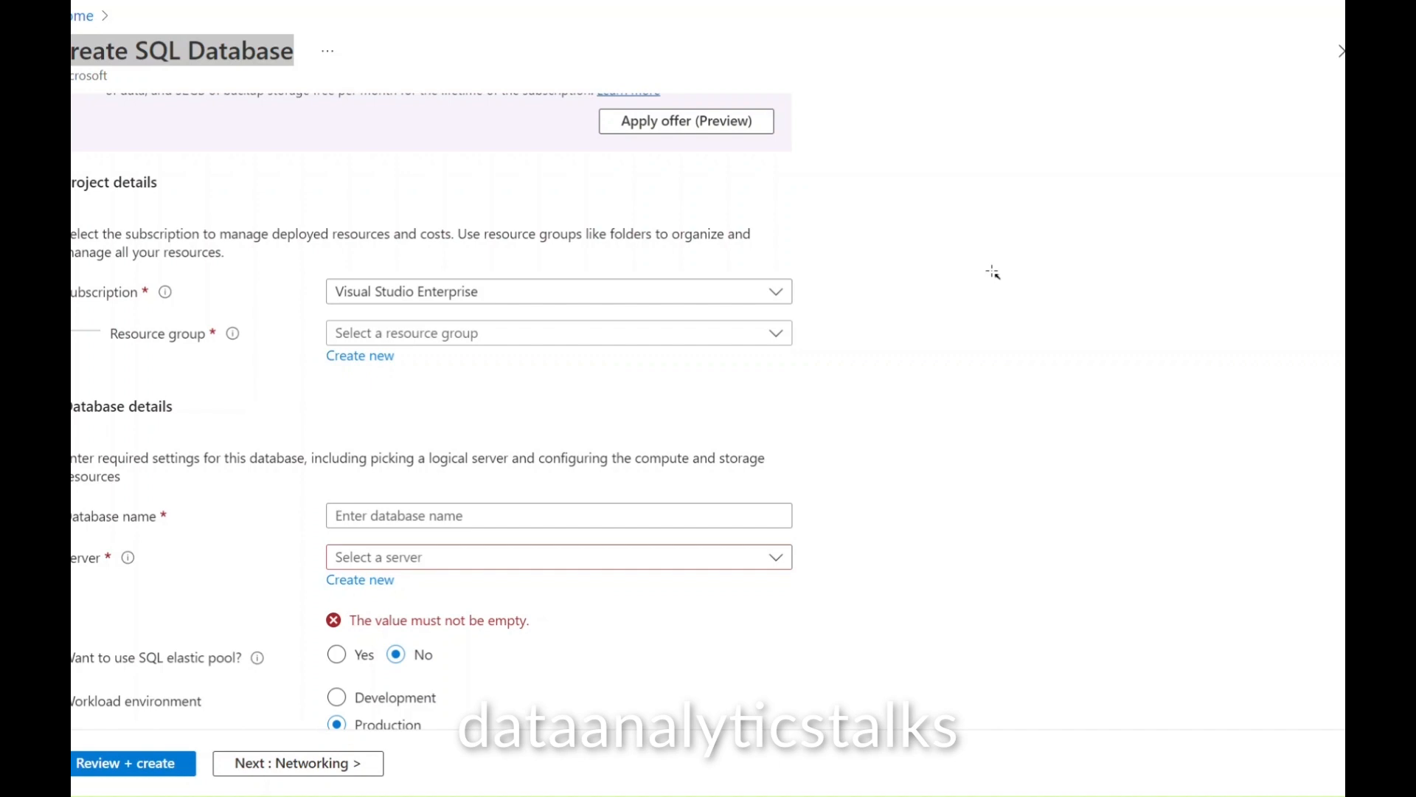
left_click_drag(1007, 207, 779, 275)
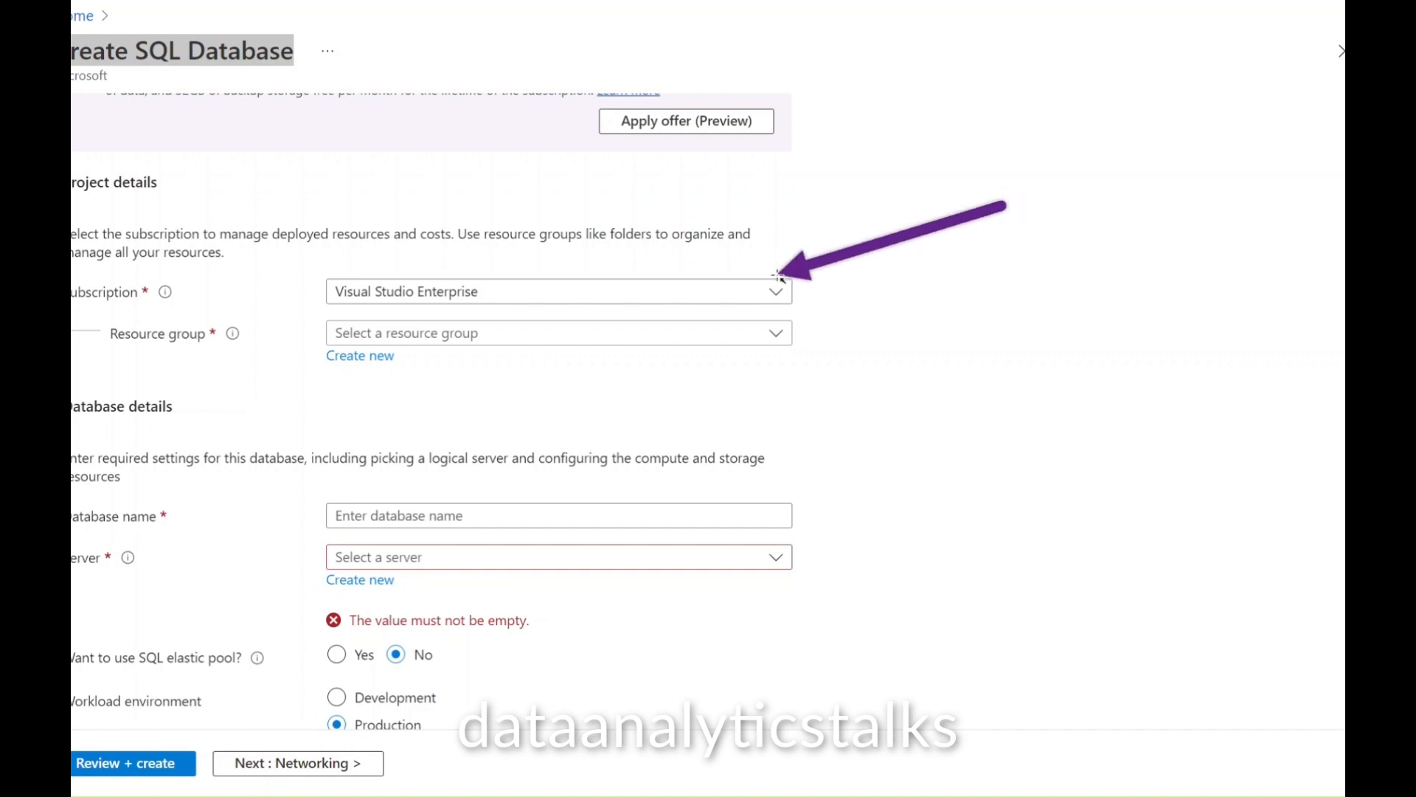
left_click_drag(777, 275, 781, 274)
mouse_move(994, 395)
left_mouse_down()
mouse_move(822, 391)
mouse_move(516, 344)
left_mouse_up()
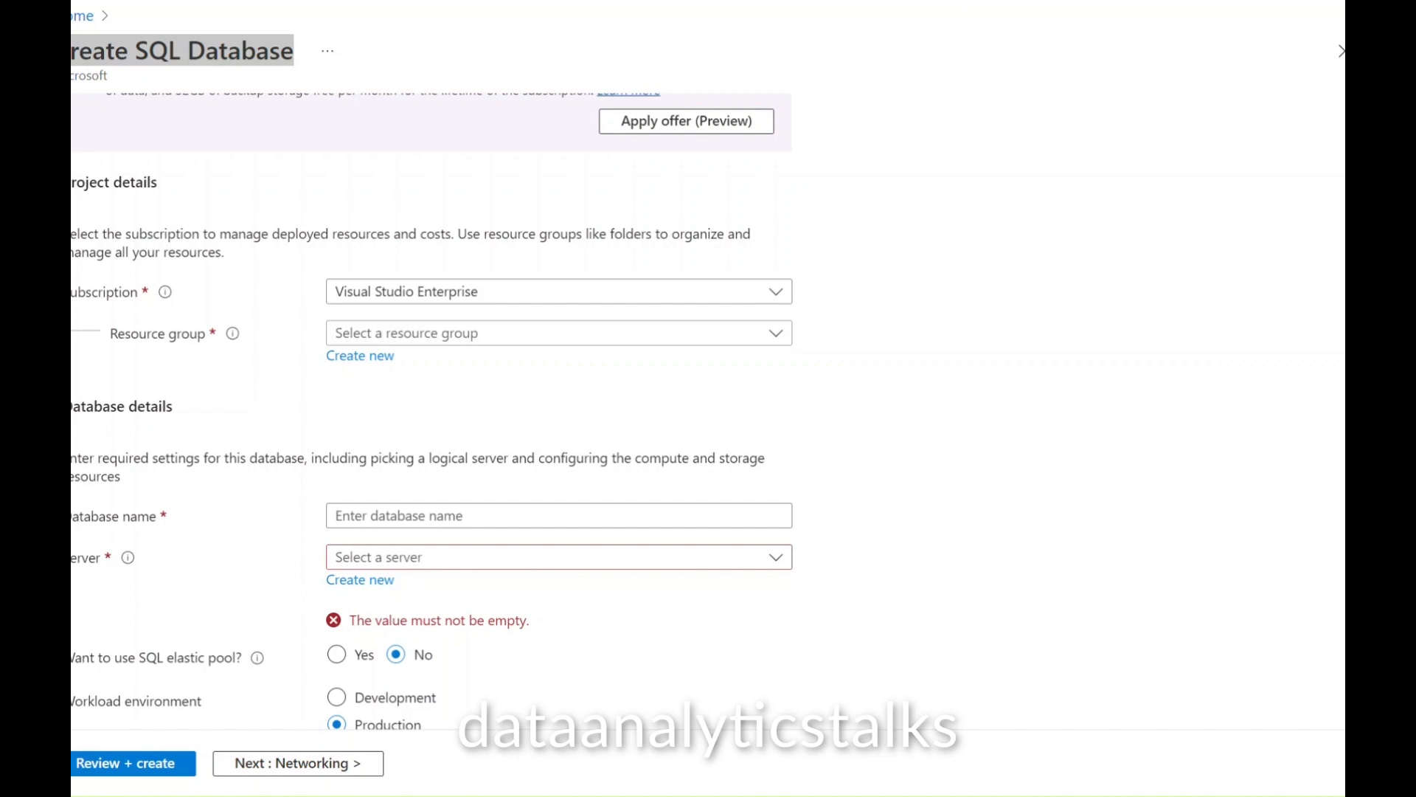
left_click_drag(303, 528, 535, 606)
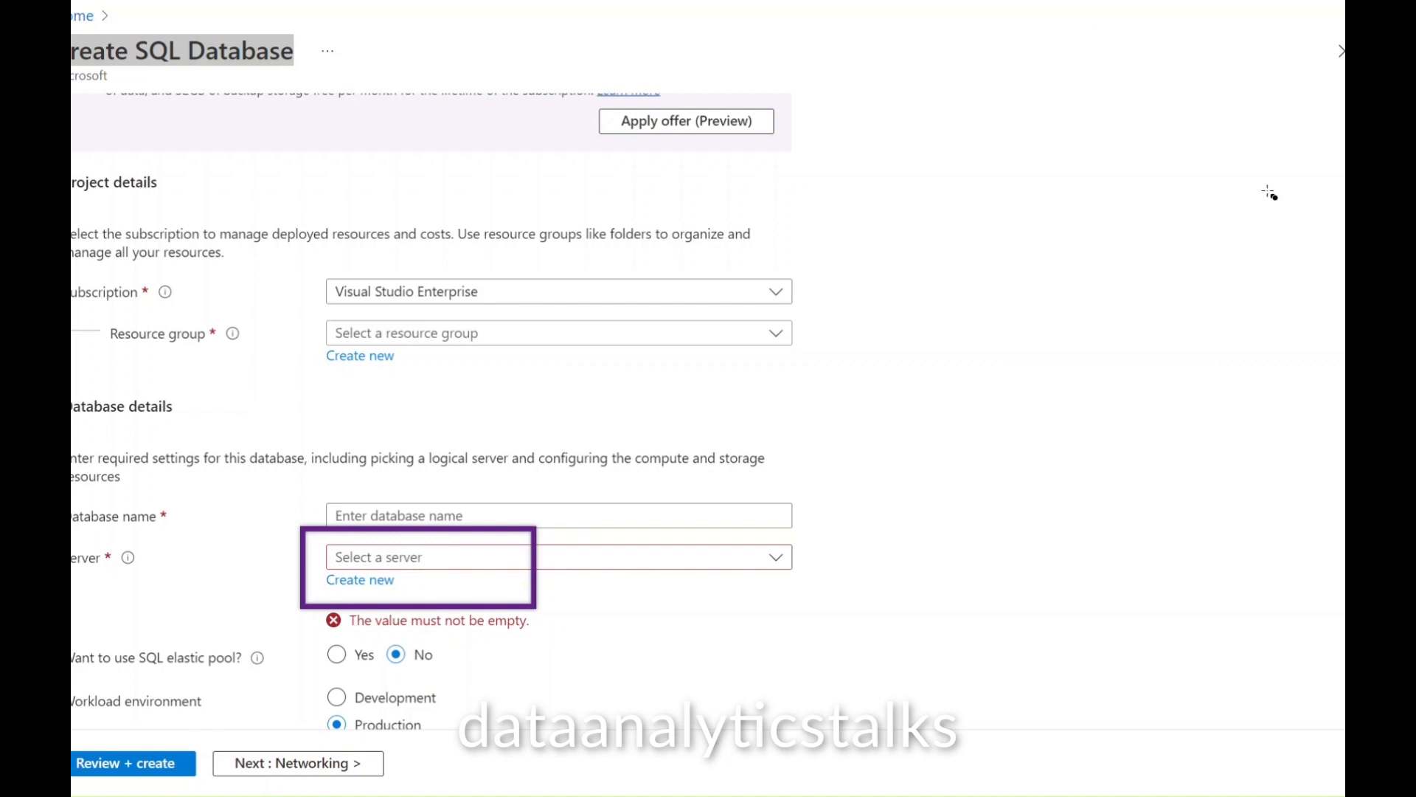
scroll(806, 254, "down", 5)
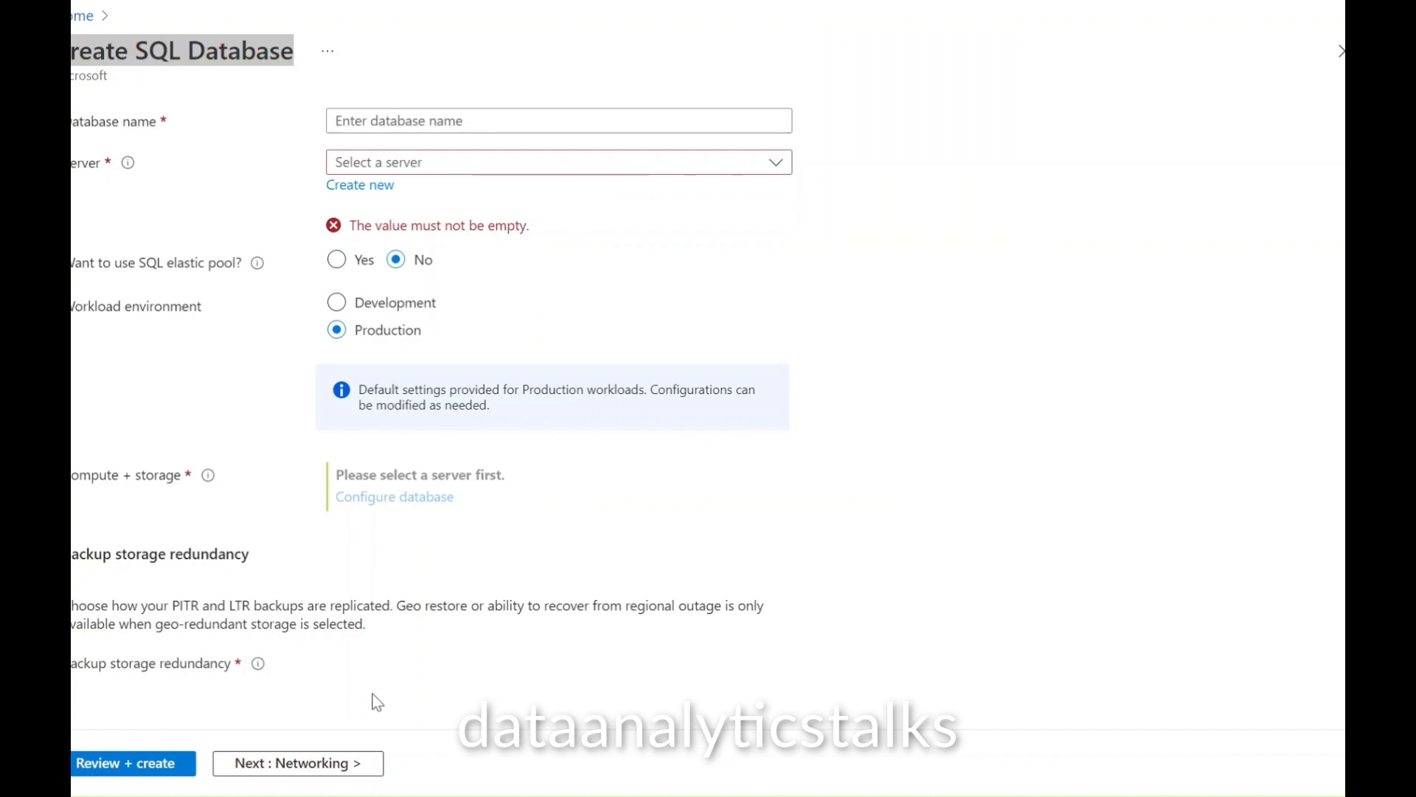
scroll(590, 576, "up", 4)
scroll(628, 562, "up", 2)
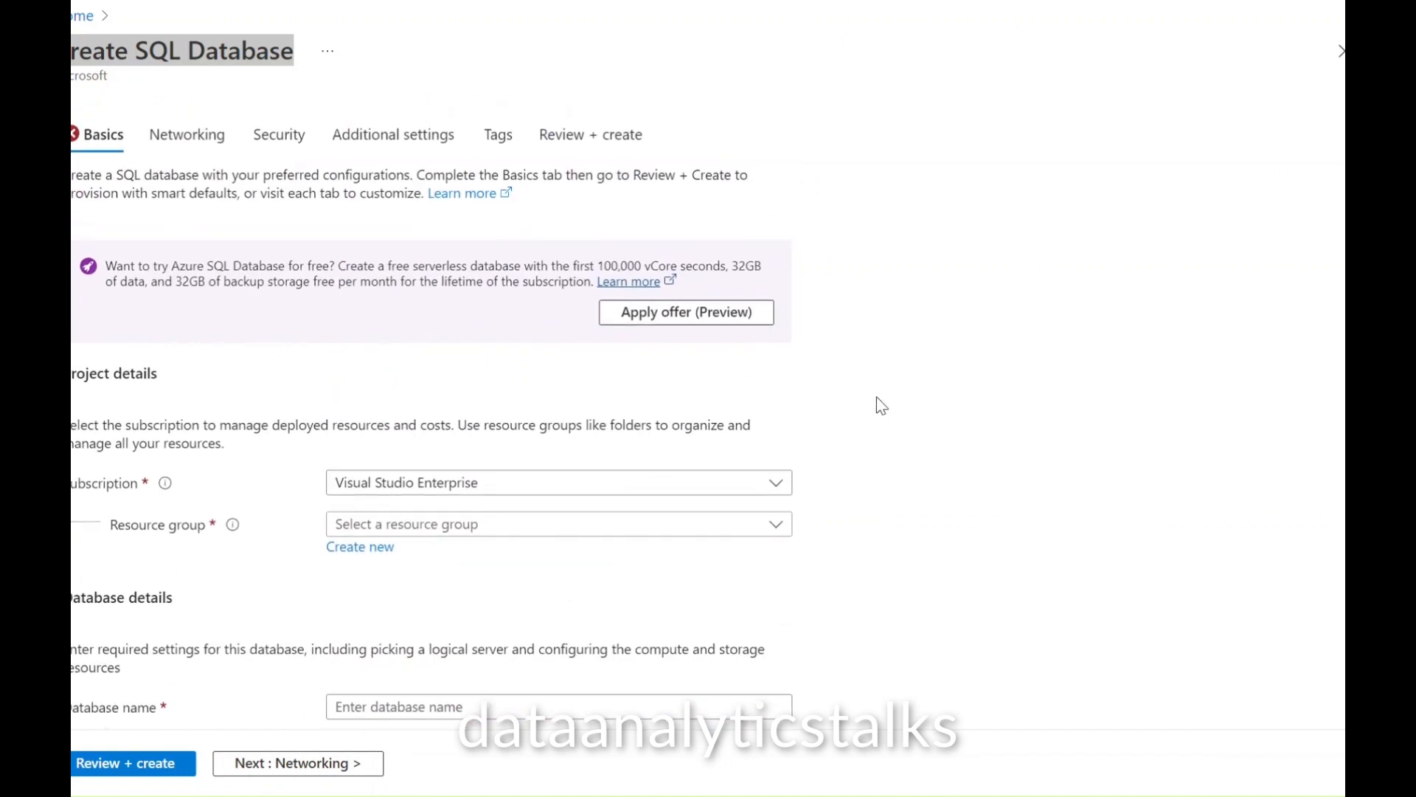
Step: Name the new database datssqldb in the database details
scroll(866, 435, "down", 3)
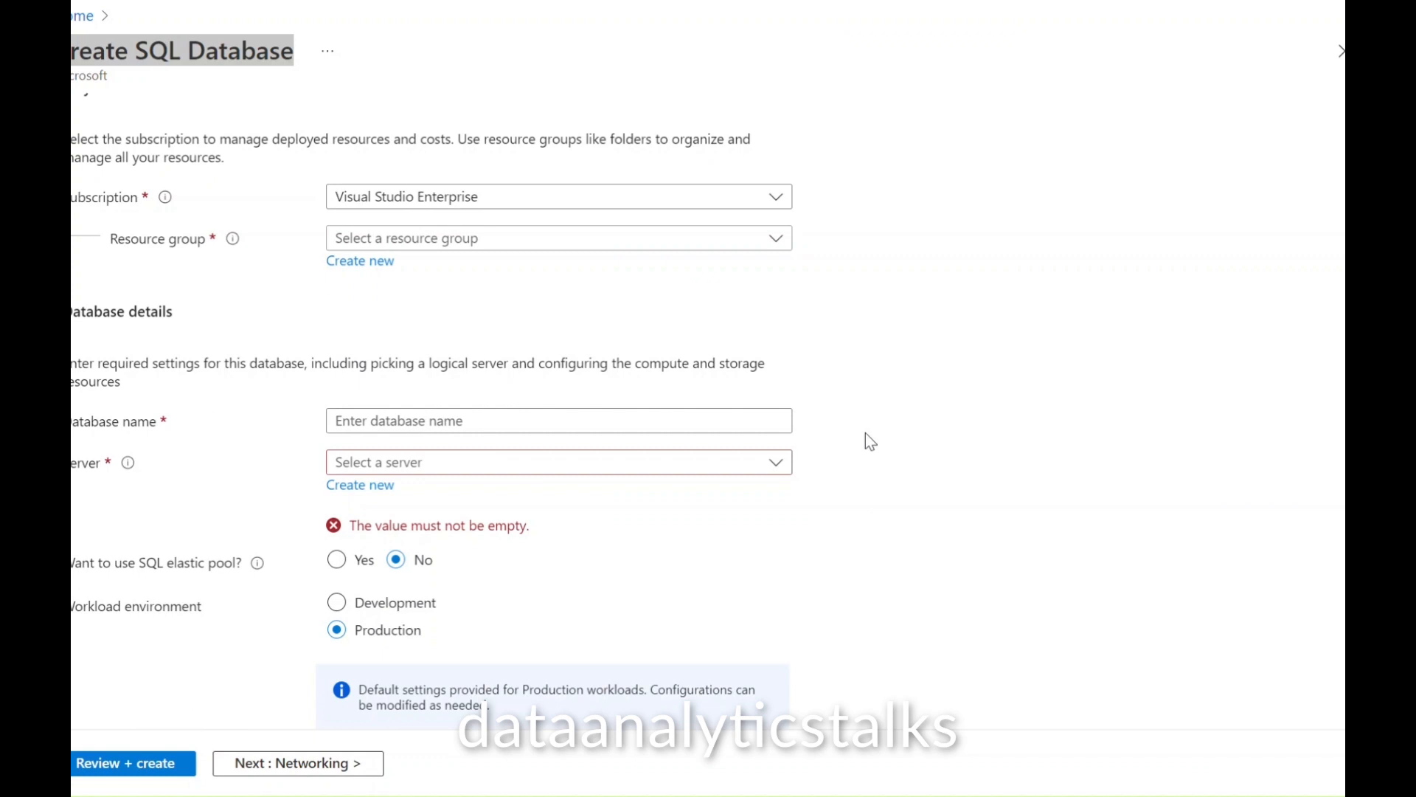
left_click(416, 422)
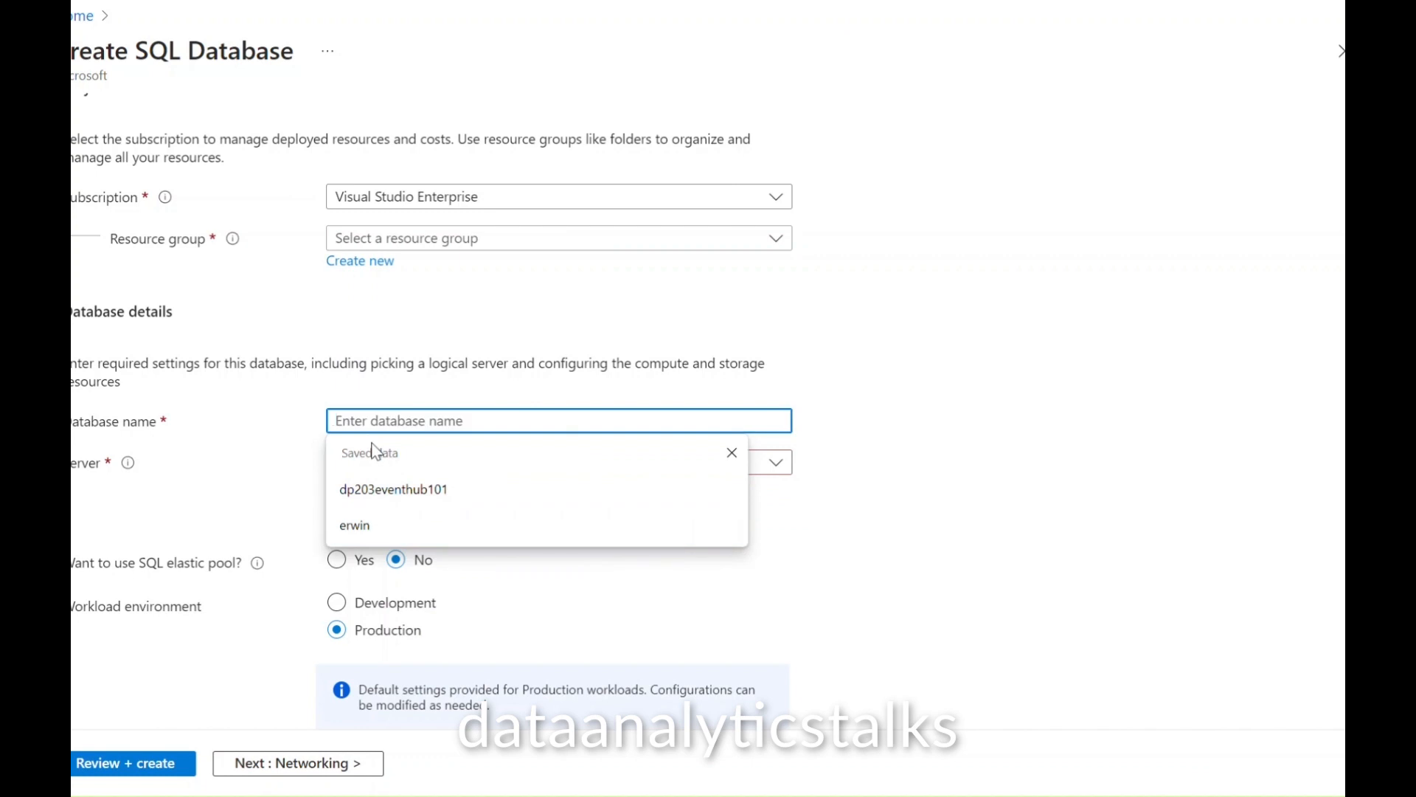
type("d")
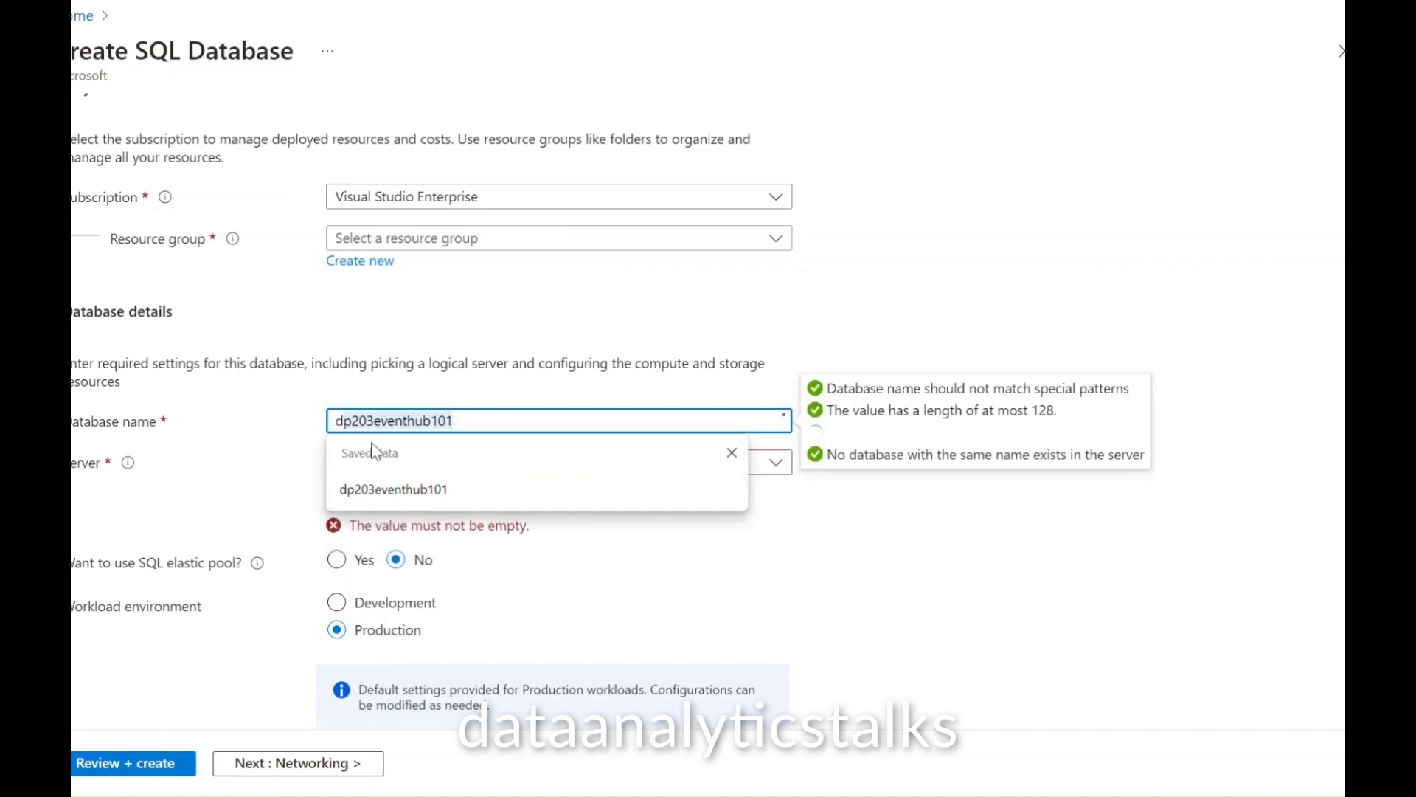
type("ats")
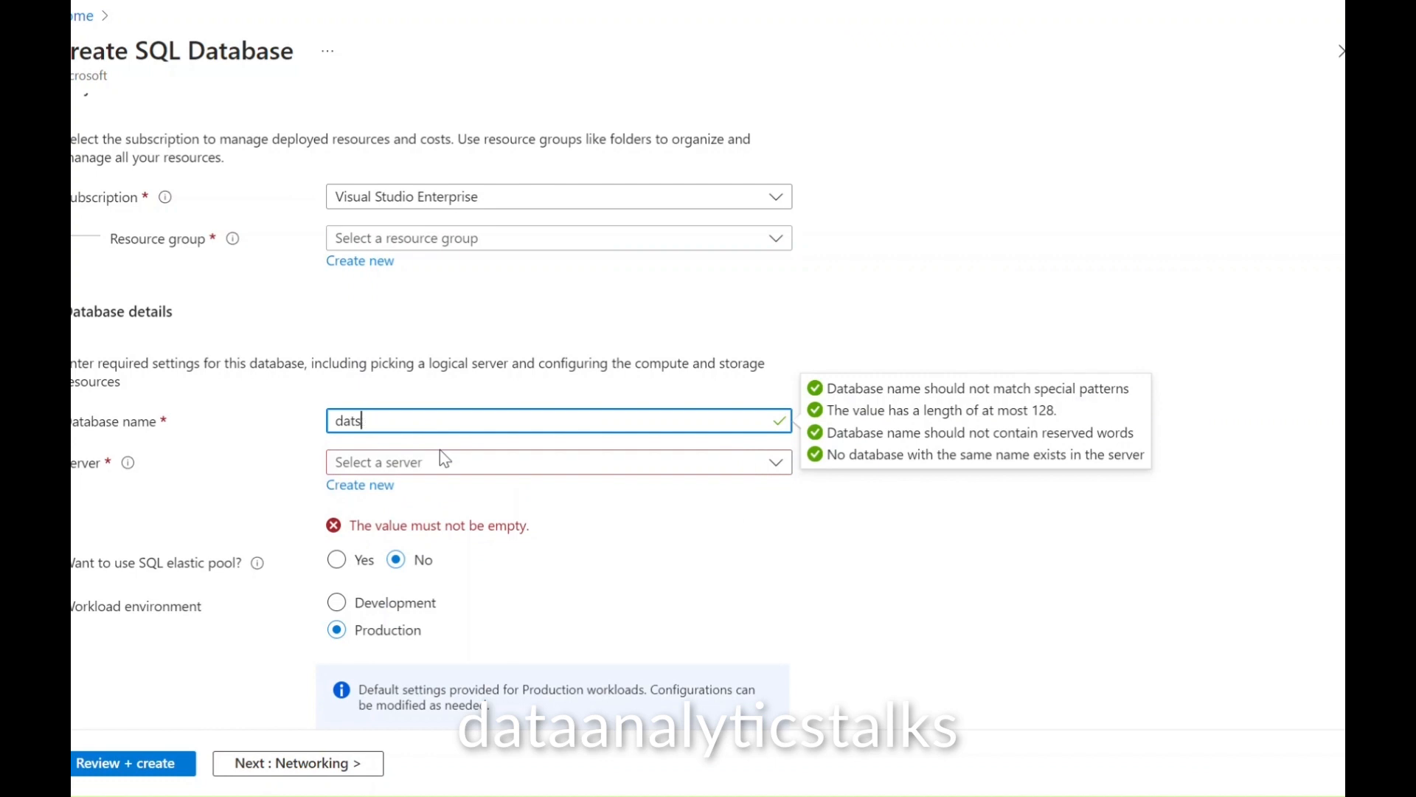
type("sqldb")
left_click(234, 456)
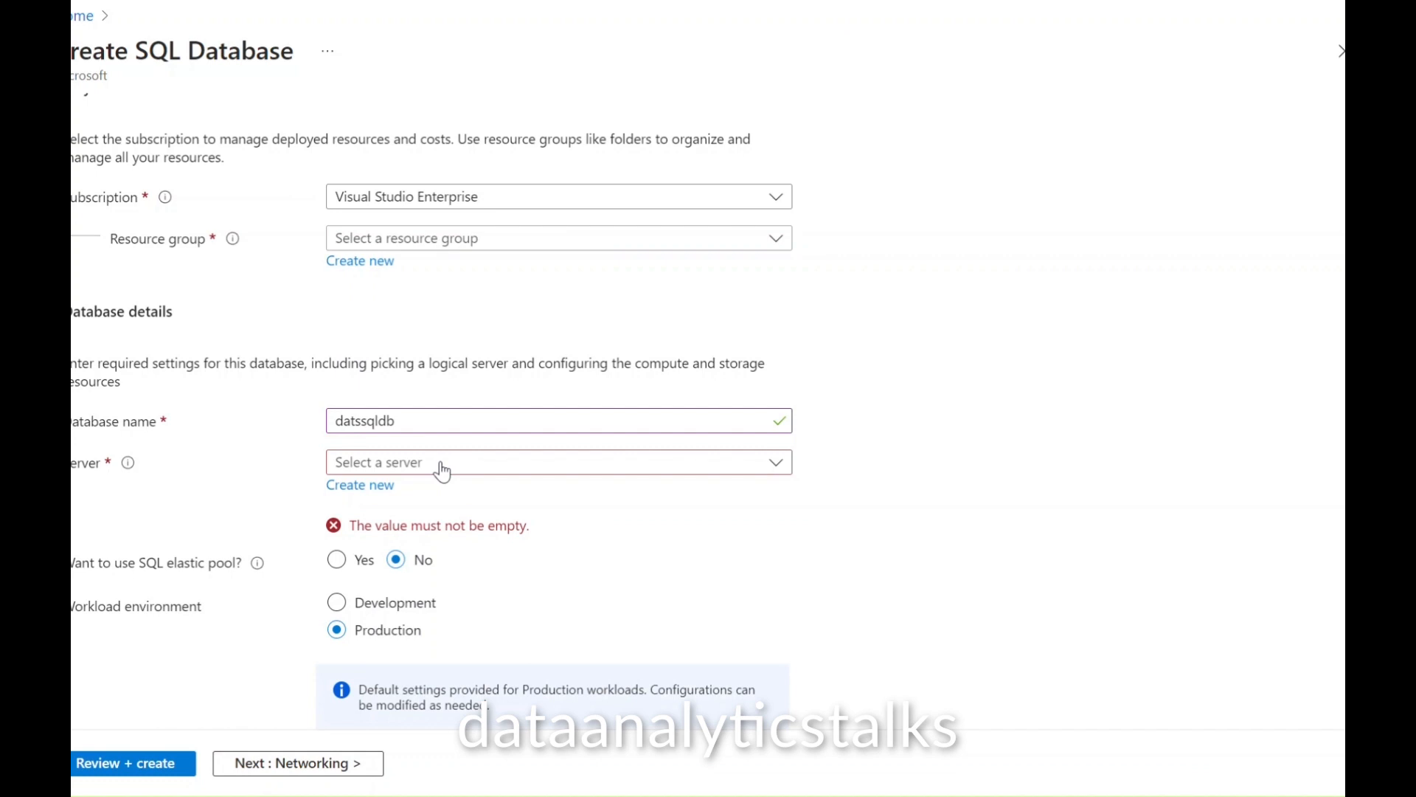
Step: Start a new database server for the database and name it datssqlserver
left_click(360, 490)
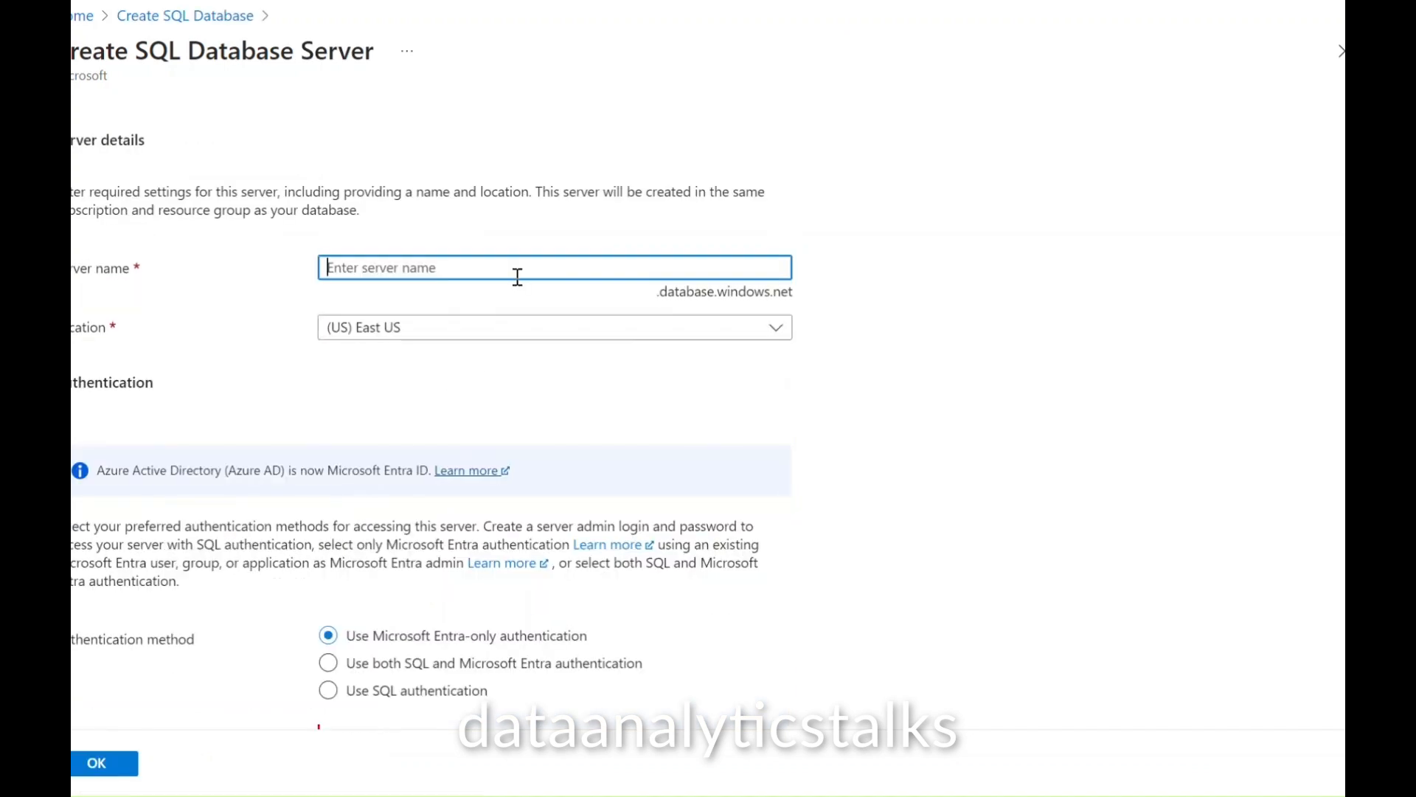
type("dbloganalyticsjob")
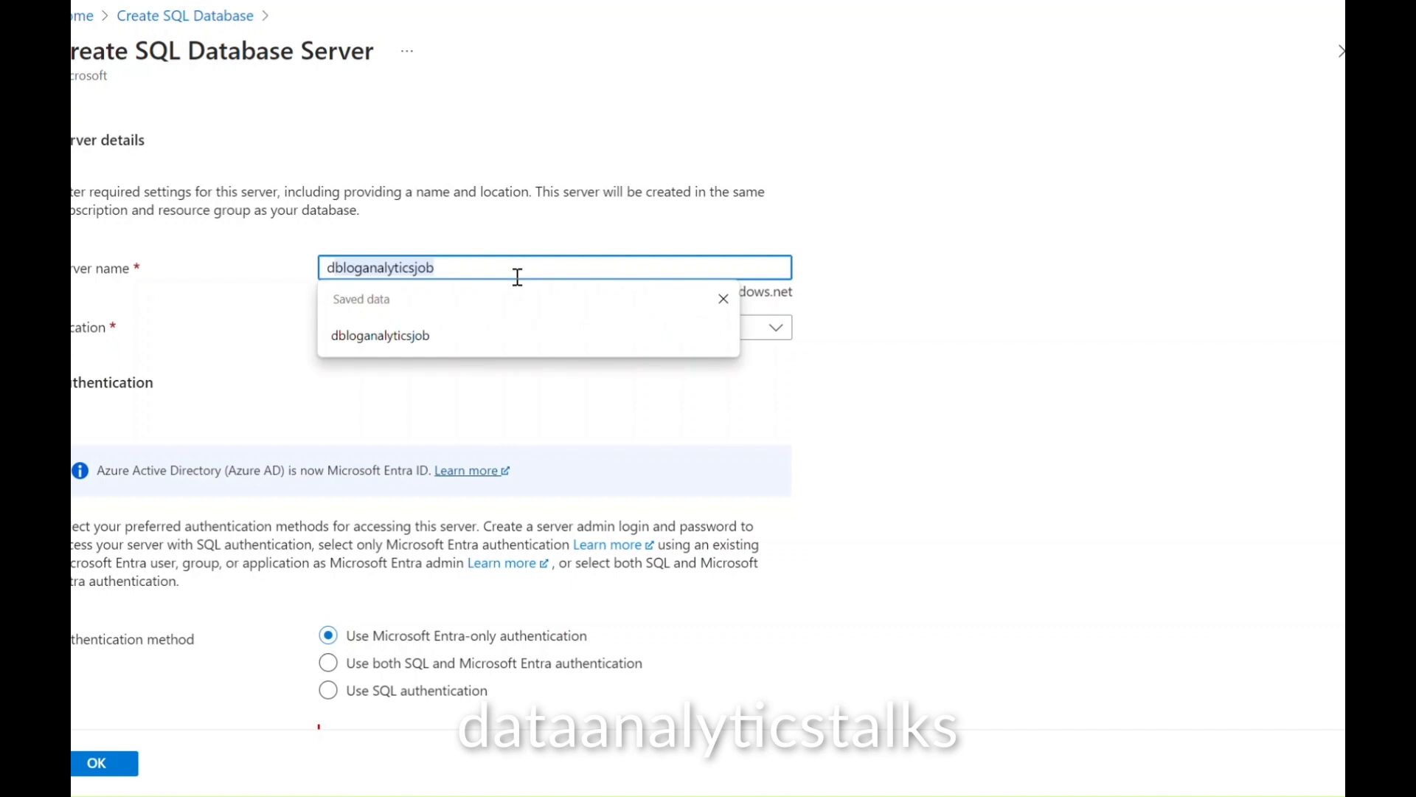
type("datssqlserver")
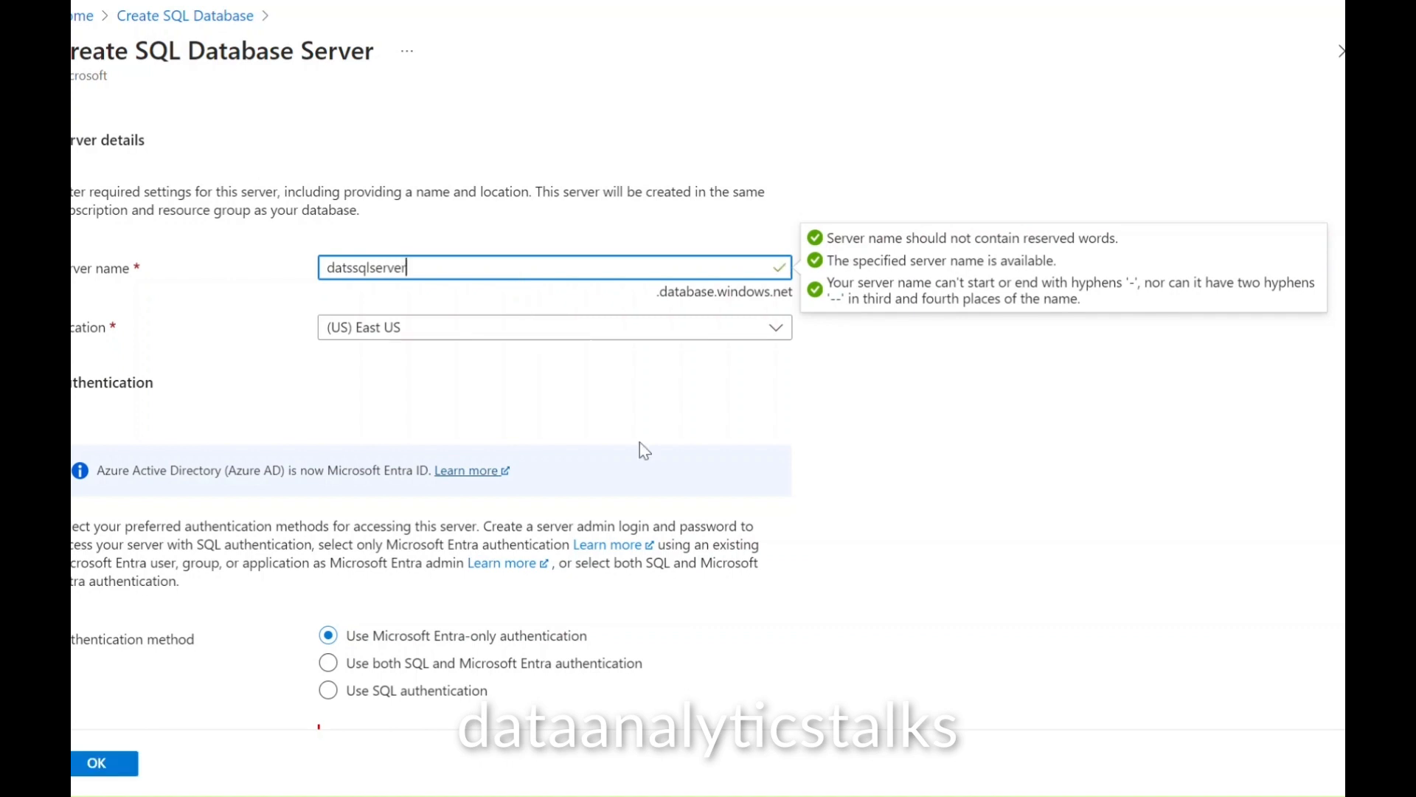
left_click(903, 407)
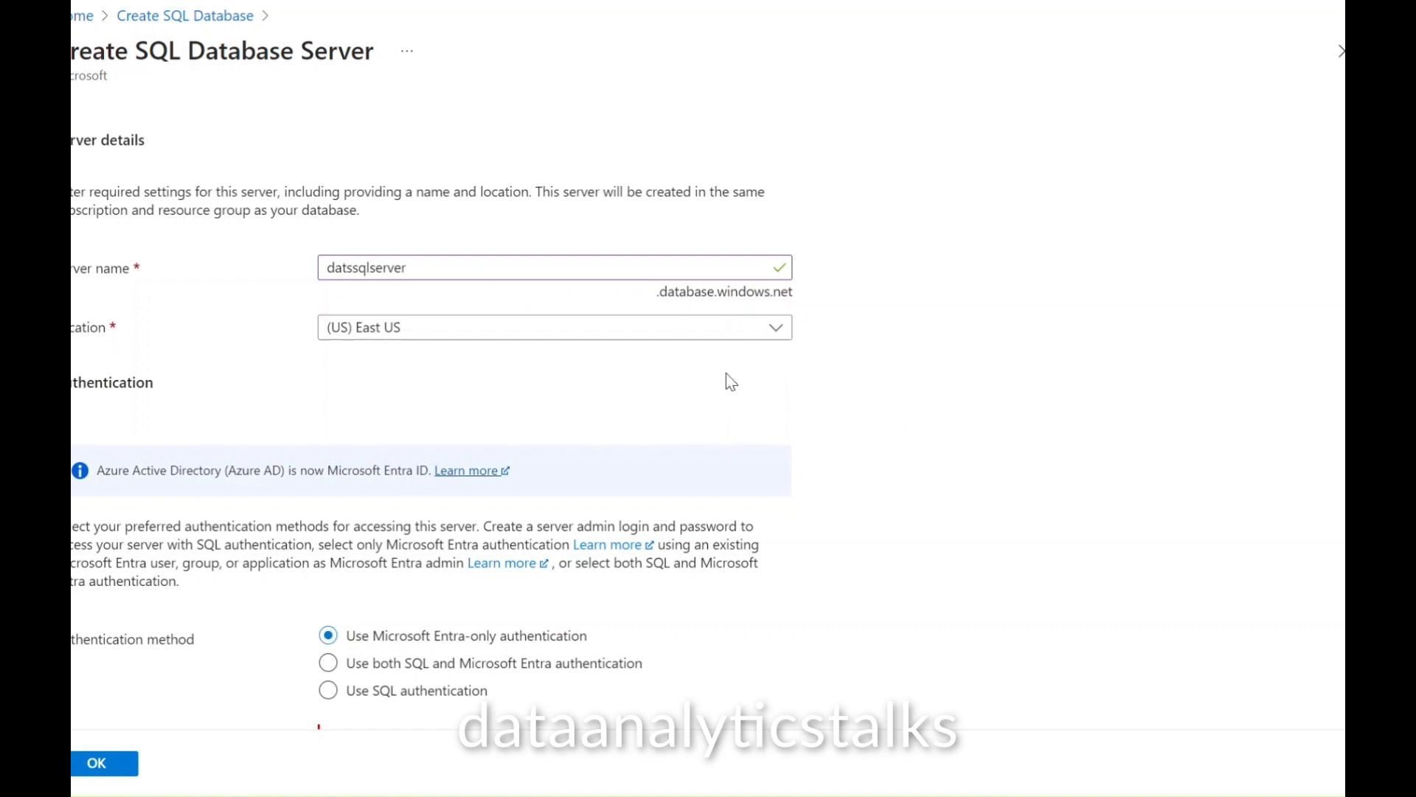
Step: Switch the server's authentication method to SQL authentication and enter Datssqlserveradmin as the server admin login
scroll(840, 432, "down", 1)
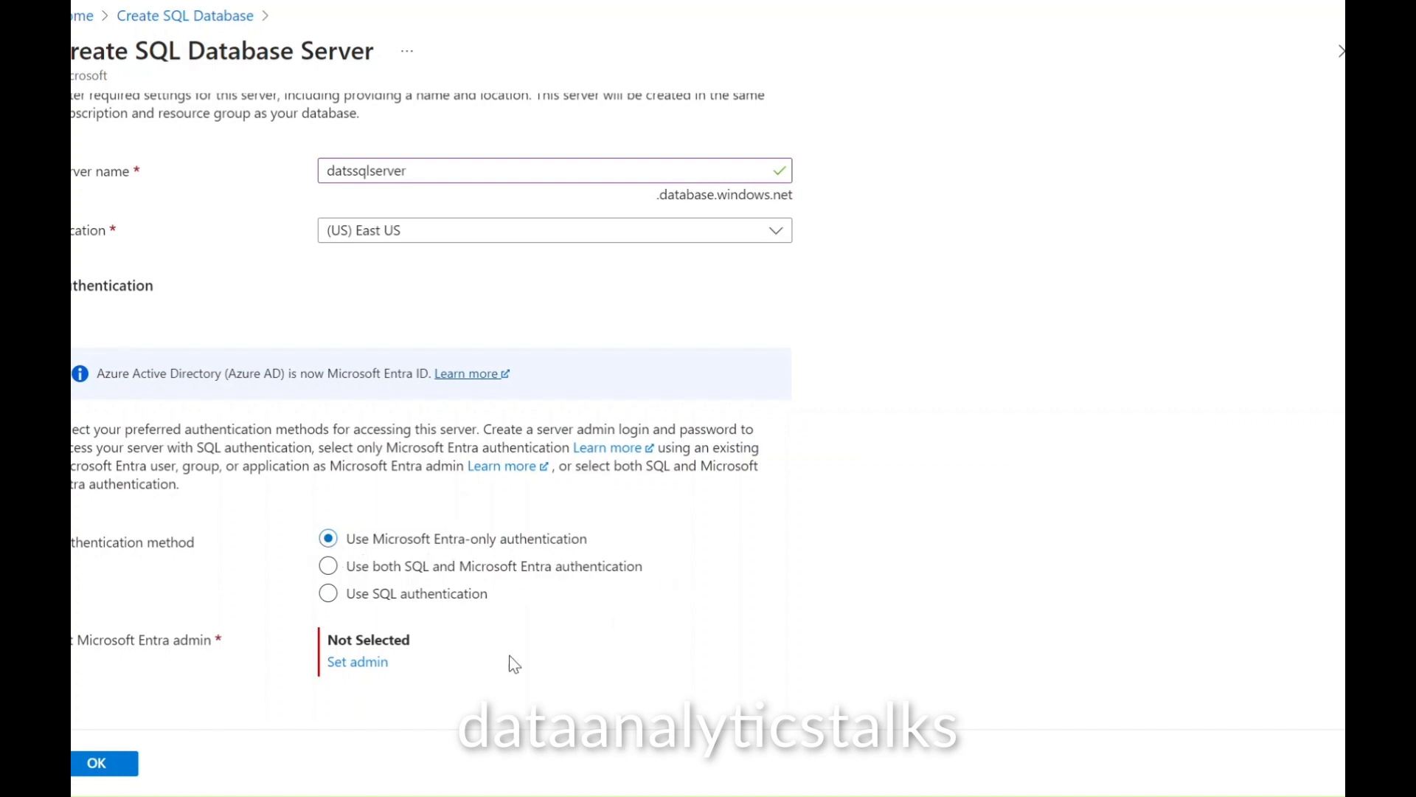
left_click(329, 595)
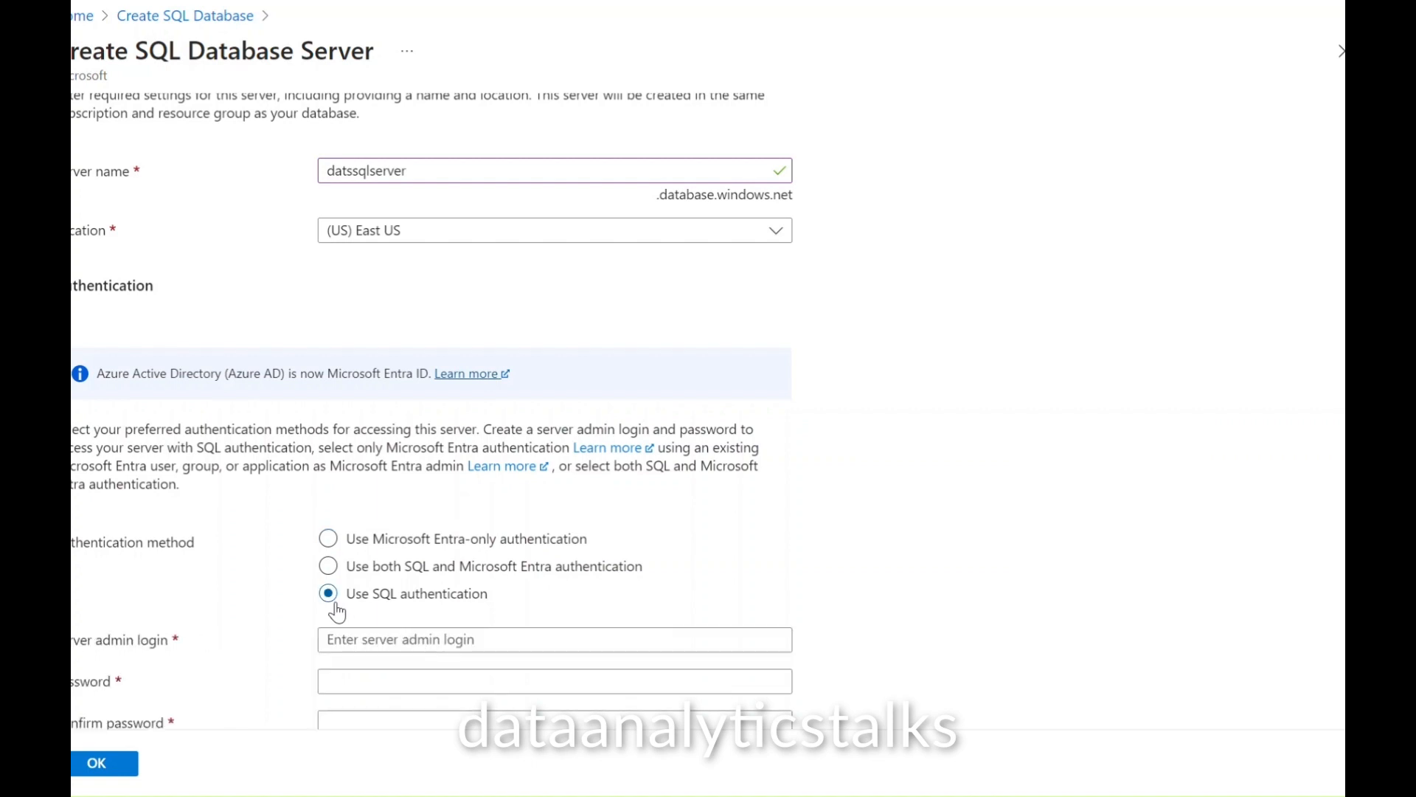
scroll(818, 576, "down", 1)
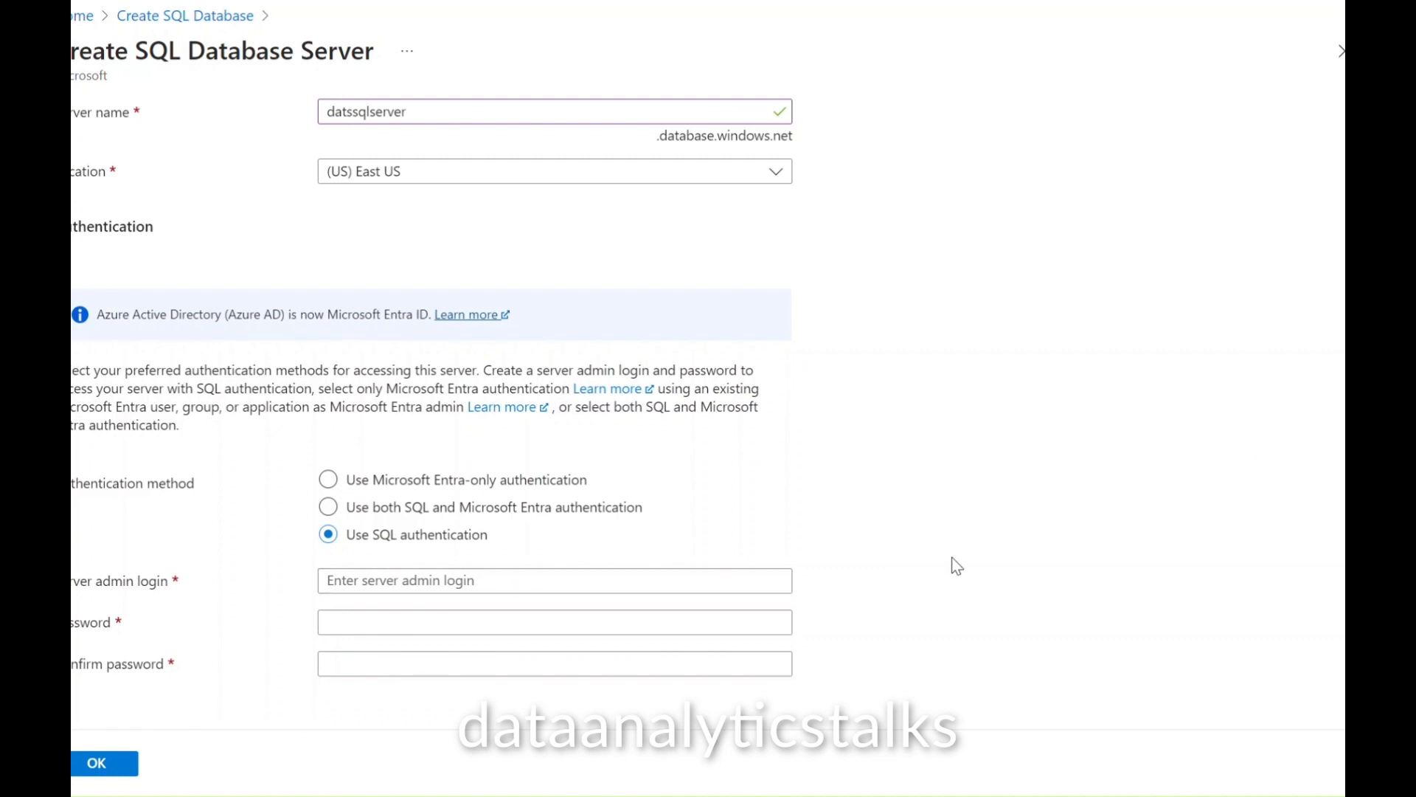
left_click(435, 582)
type("Datssqlserveradmin")
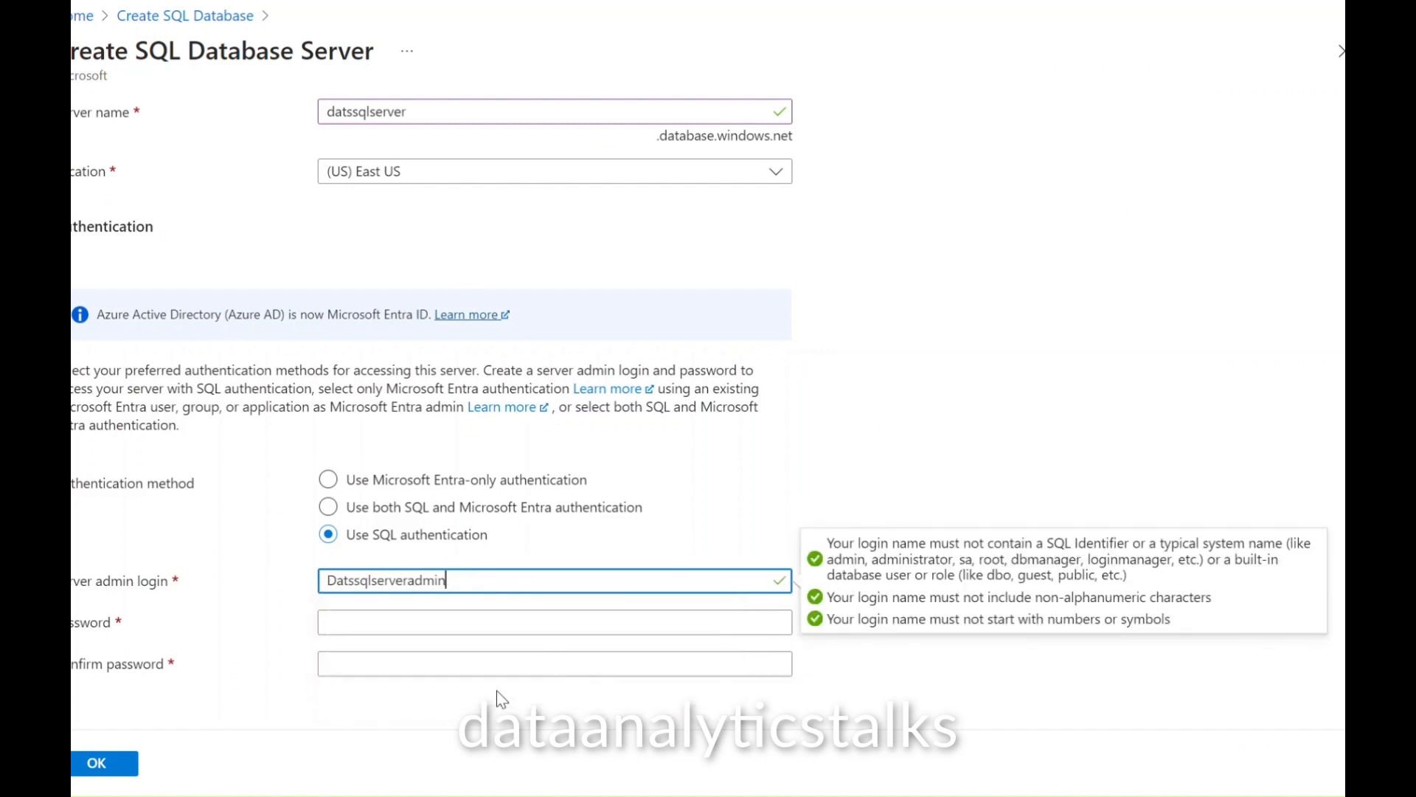
left_click(418, 714)
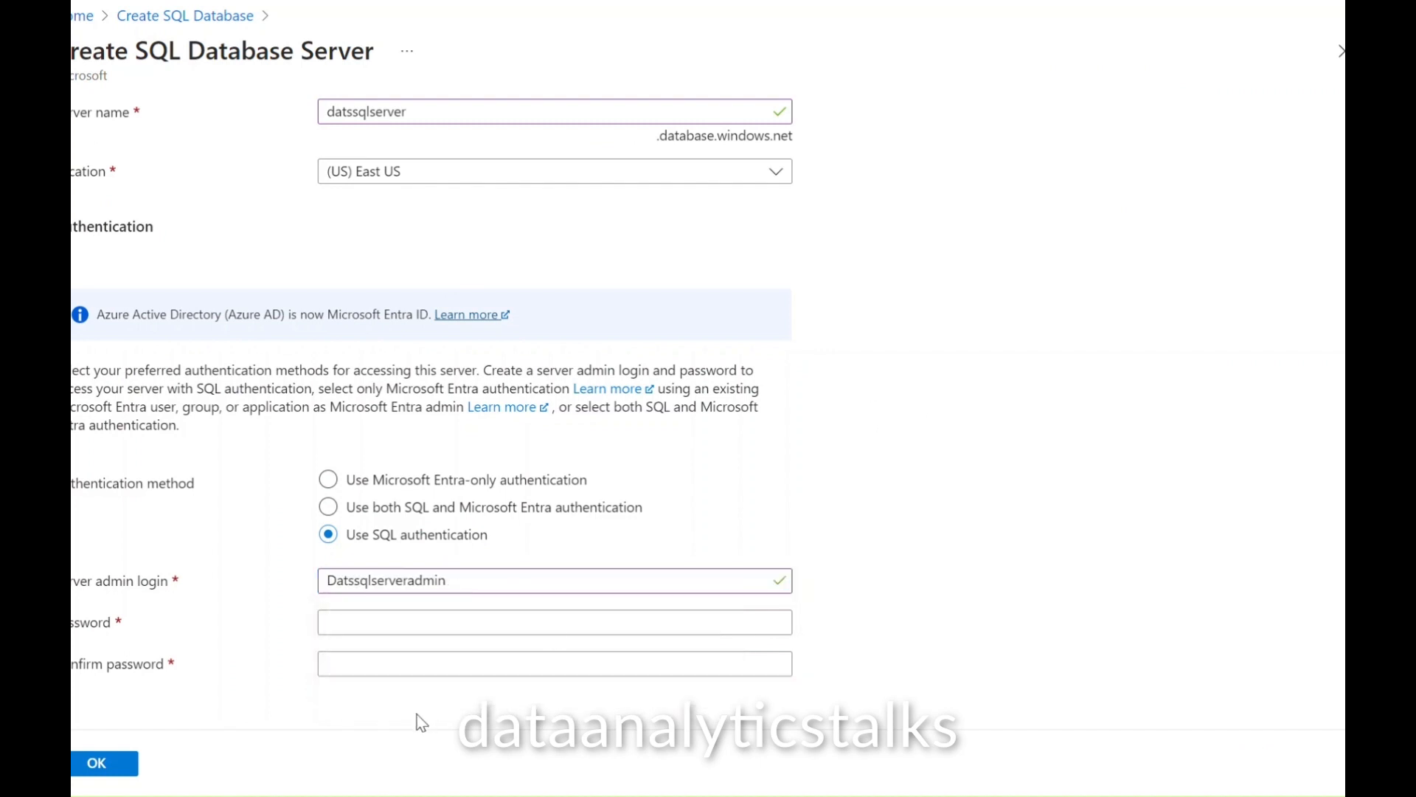
Step: Enter and confirm the server admin password, and accept the new server's settings
left_click(384, 623)
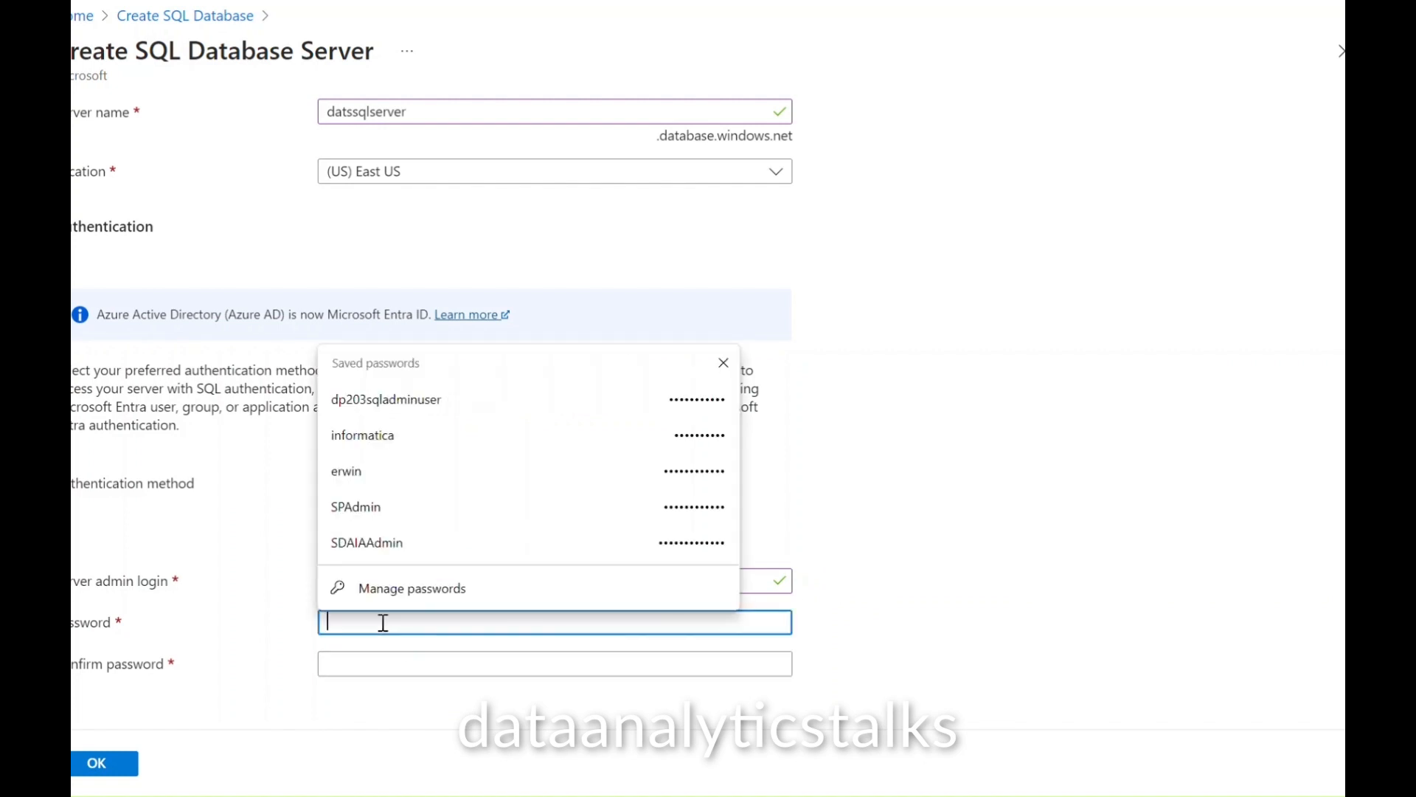
key("ctrl+v")
left_click(374, 661)
key("ctrl+v")
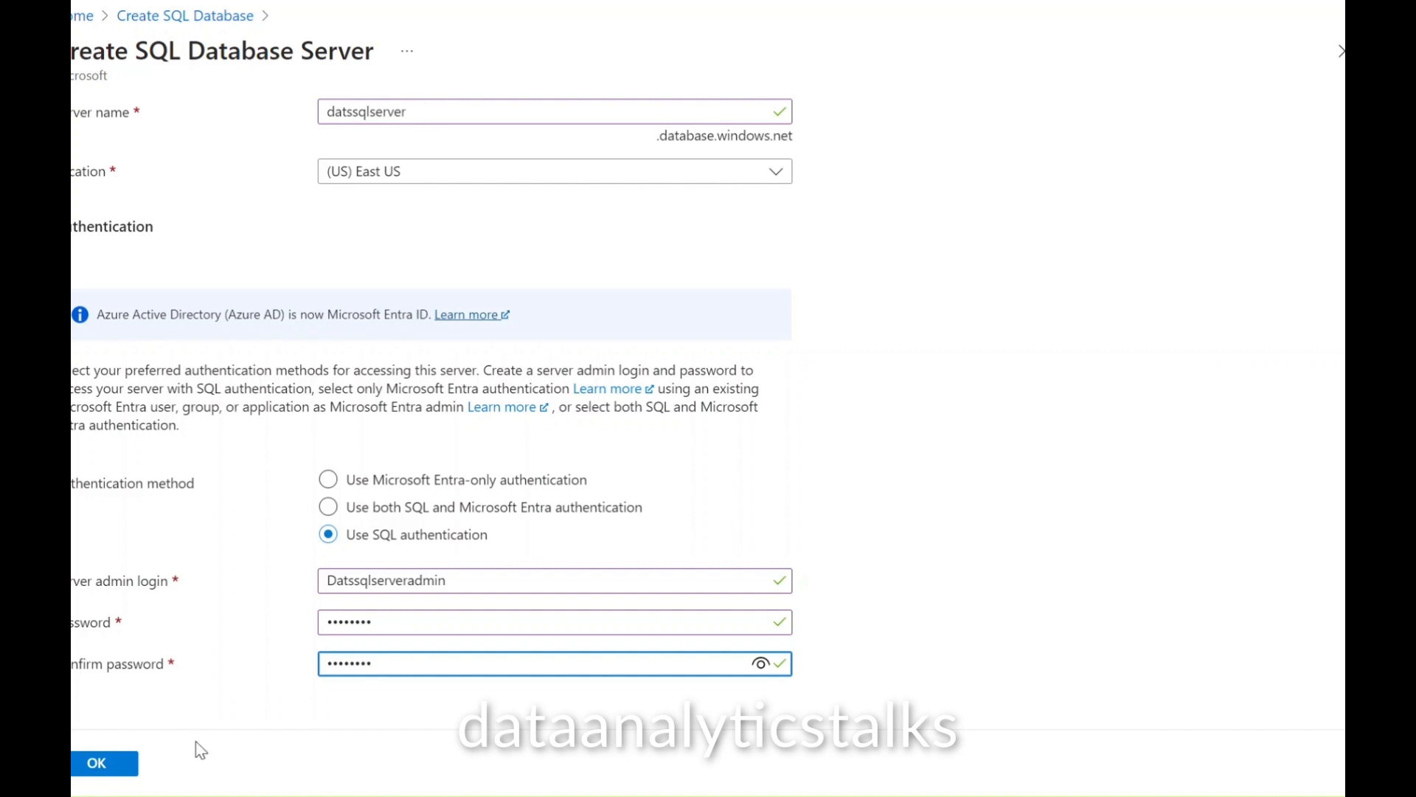
left_click(87, 765)
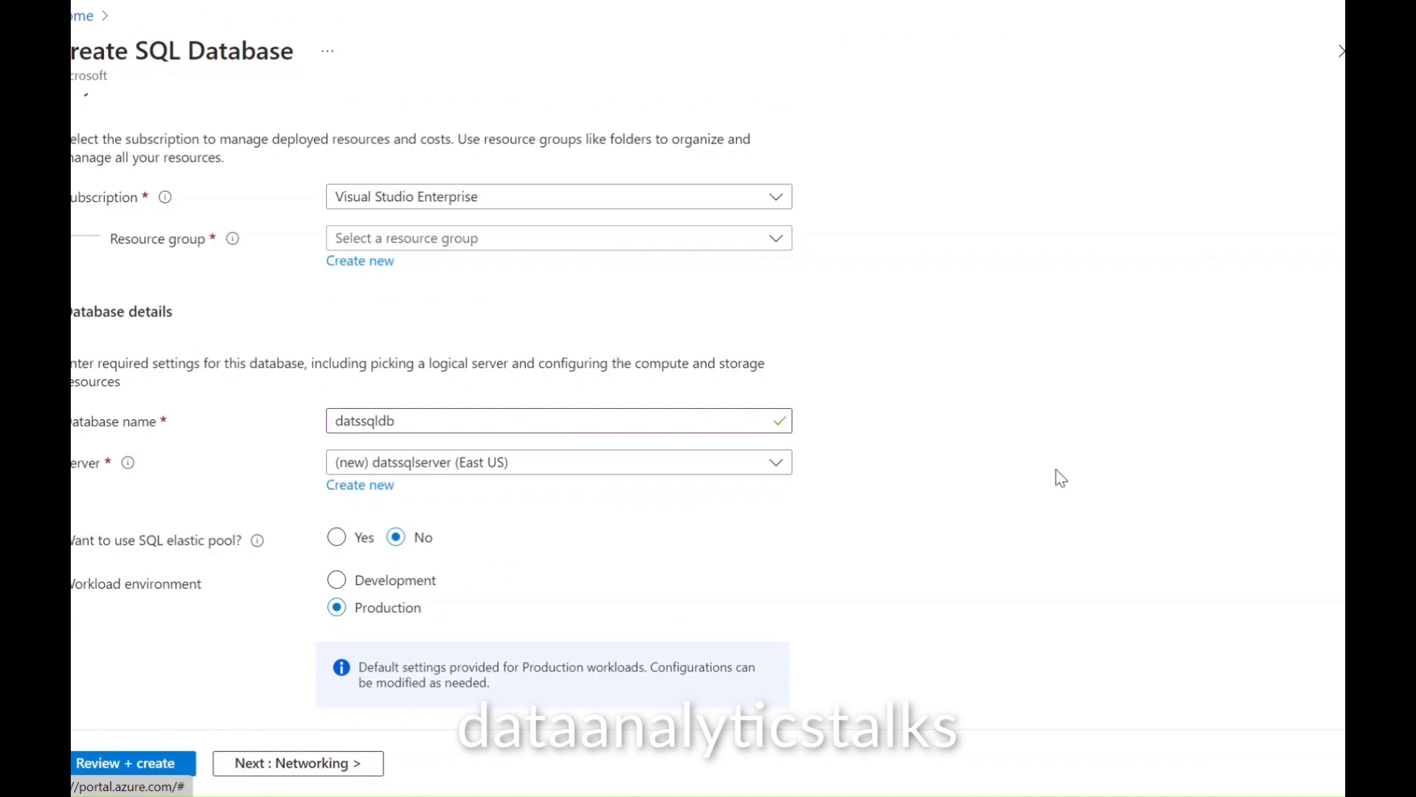
Step: Set the database's workload environment to Development
scroll(561, 428, "down", 3)
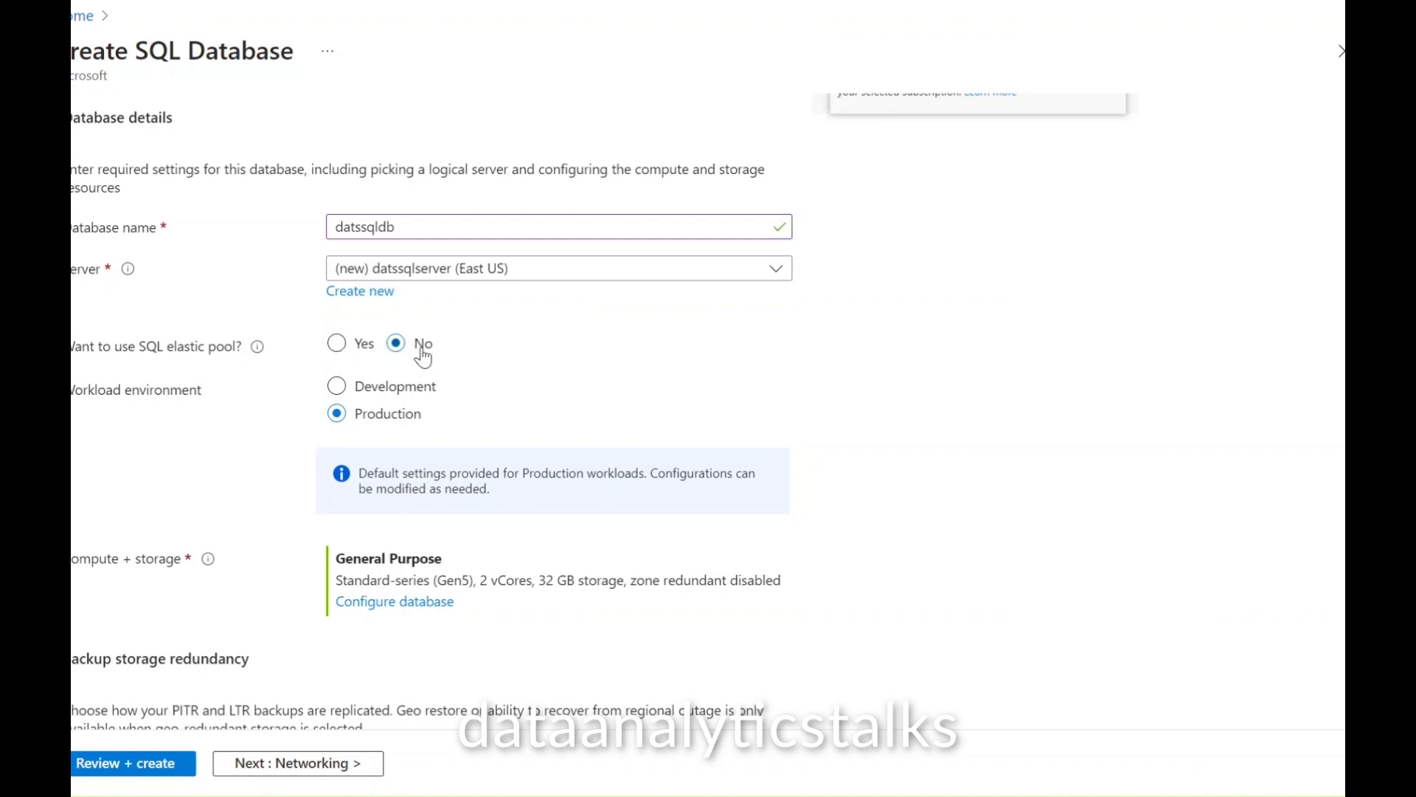
scroll(898, 419, "down", 1)
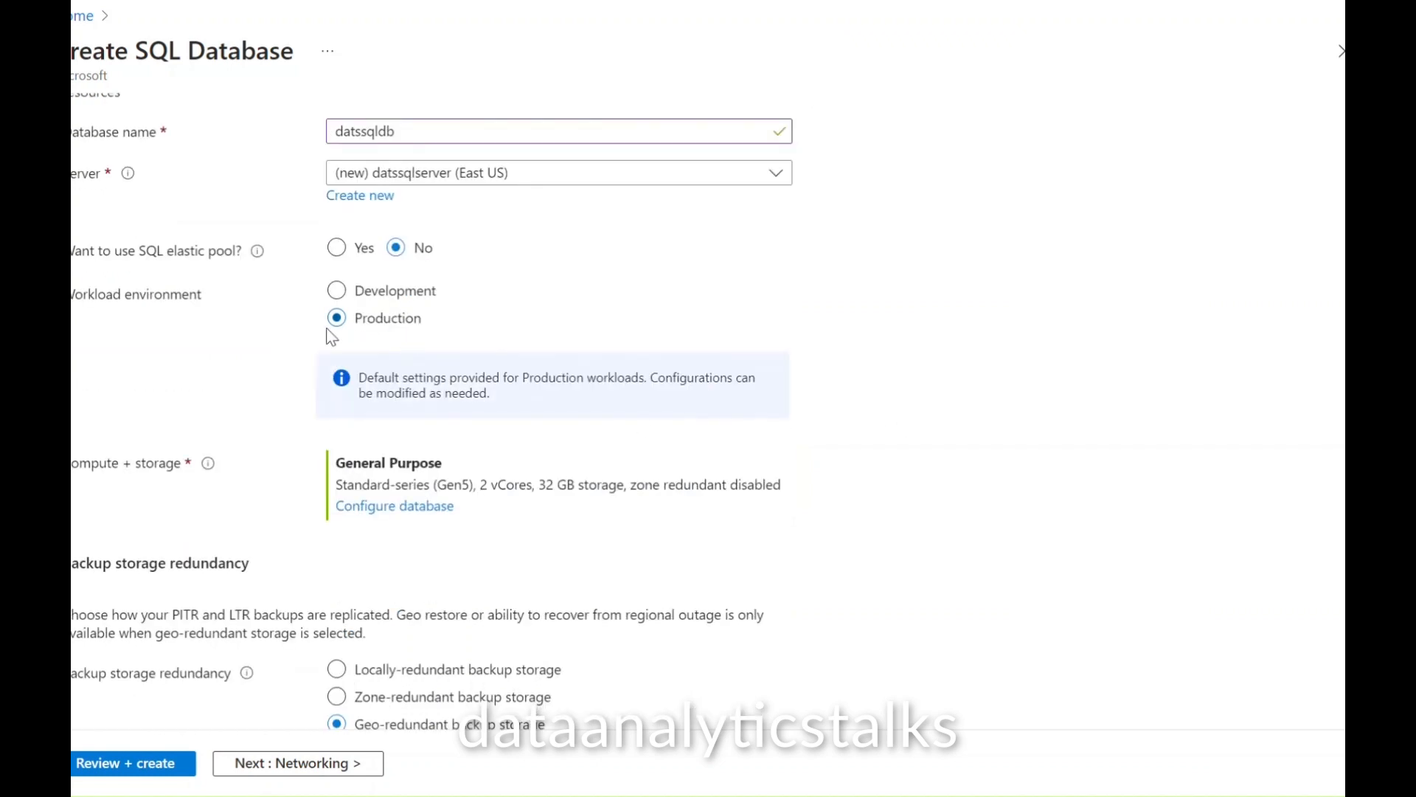
left_click(336, 291)
scroll(905, 520, "down", 1)
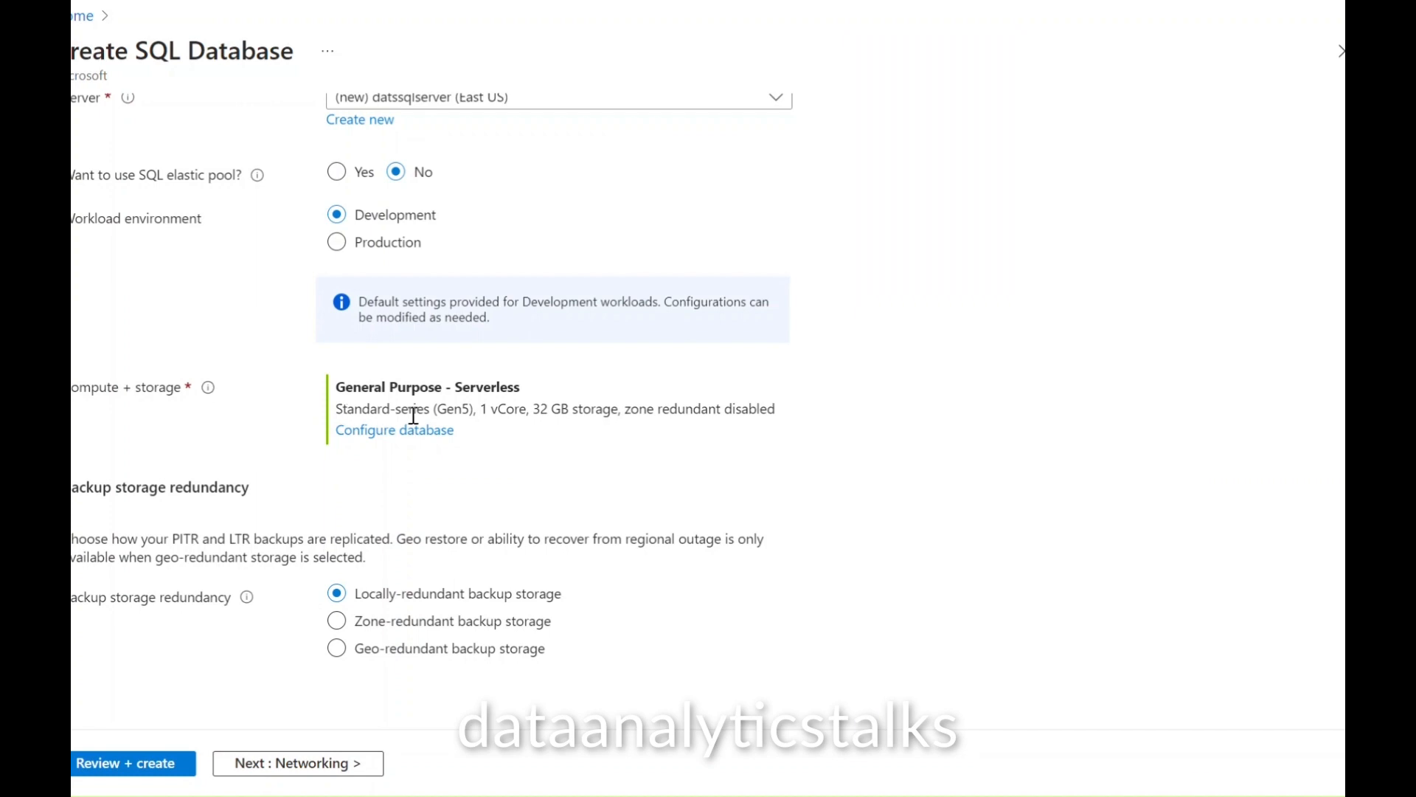
Step: Open the database's compute and storage configuration and keep Standard-series (Gen5) as the hardware configuration
left_click(374, 437)
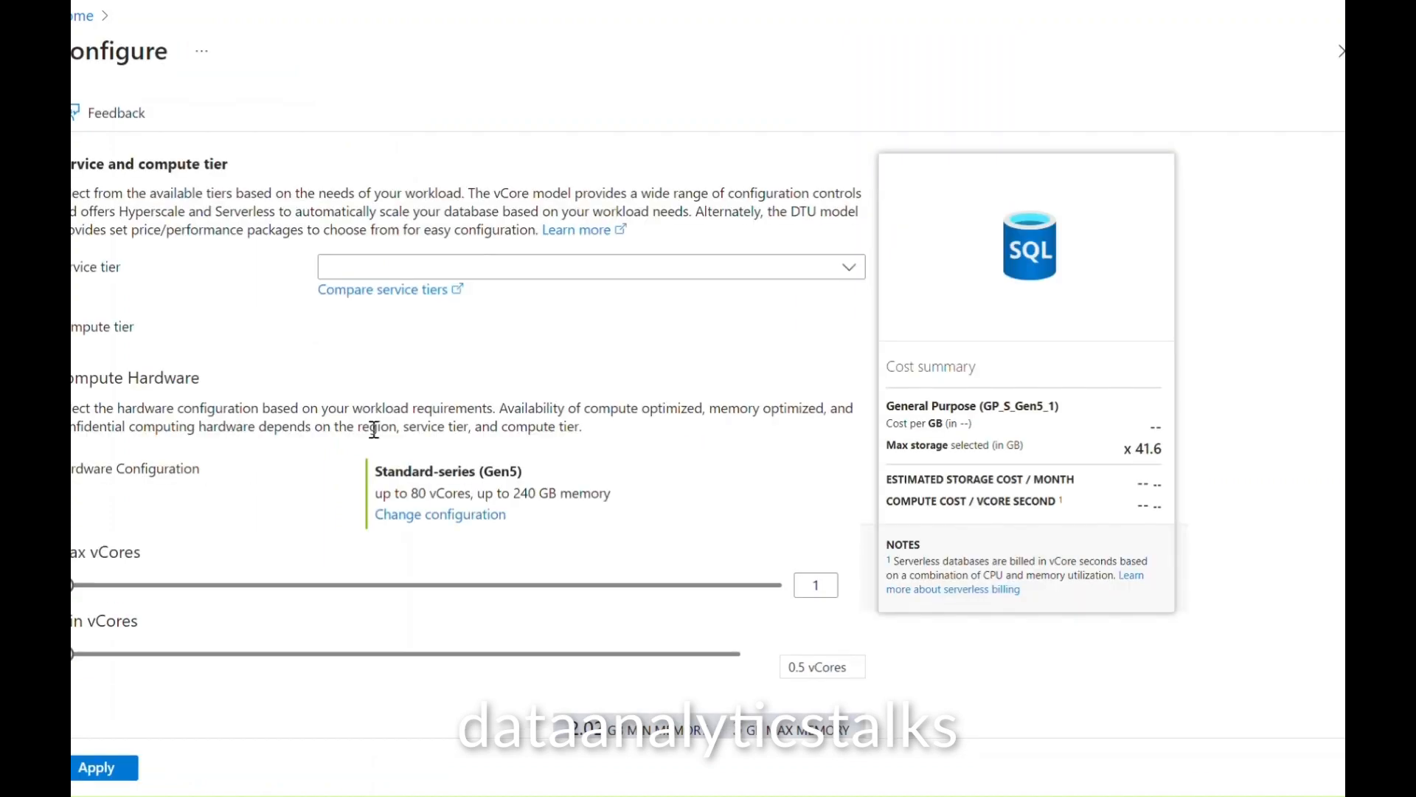
scroll(295, 487, "down", 4)
scroll(278, 494, "up", 3)
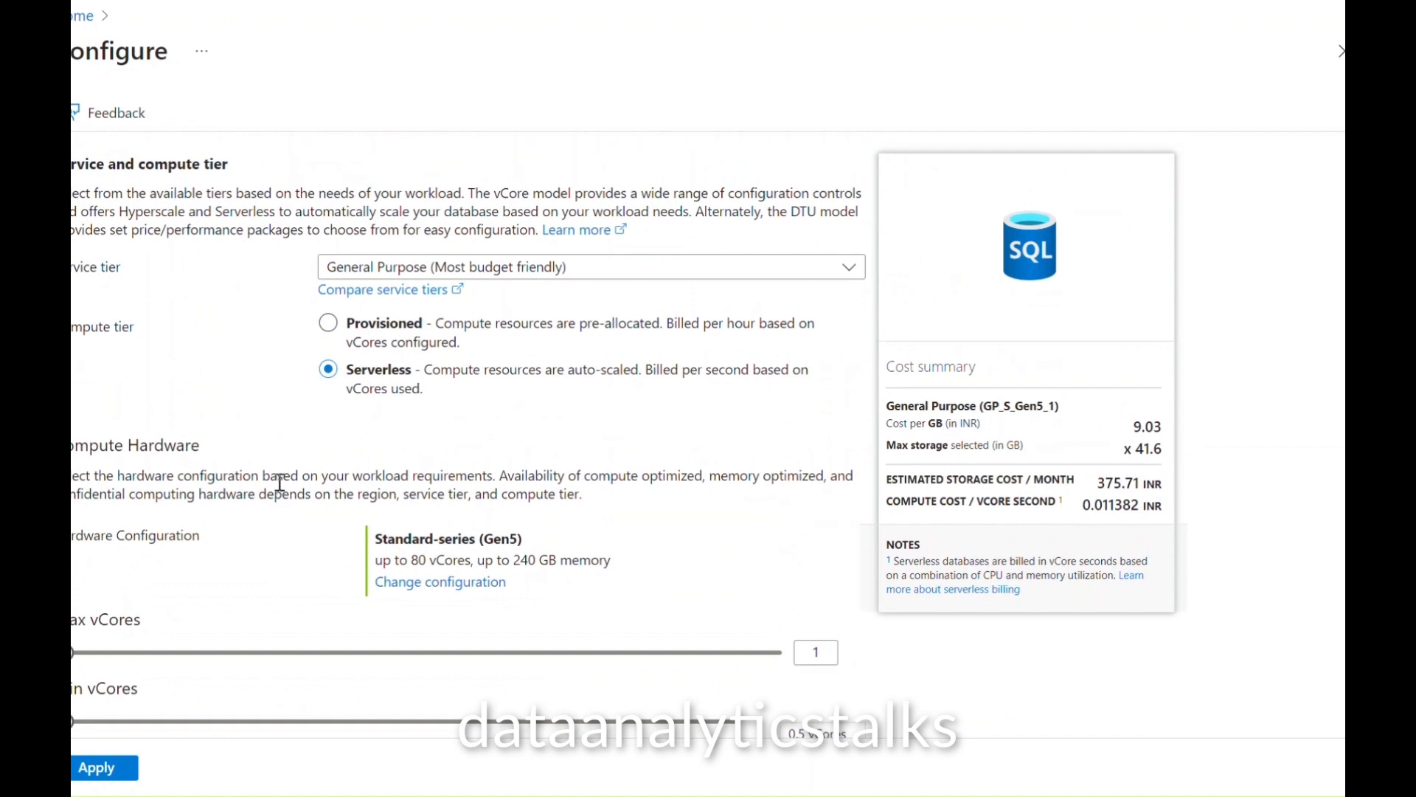
scroll(337, 520, "down", 5)
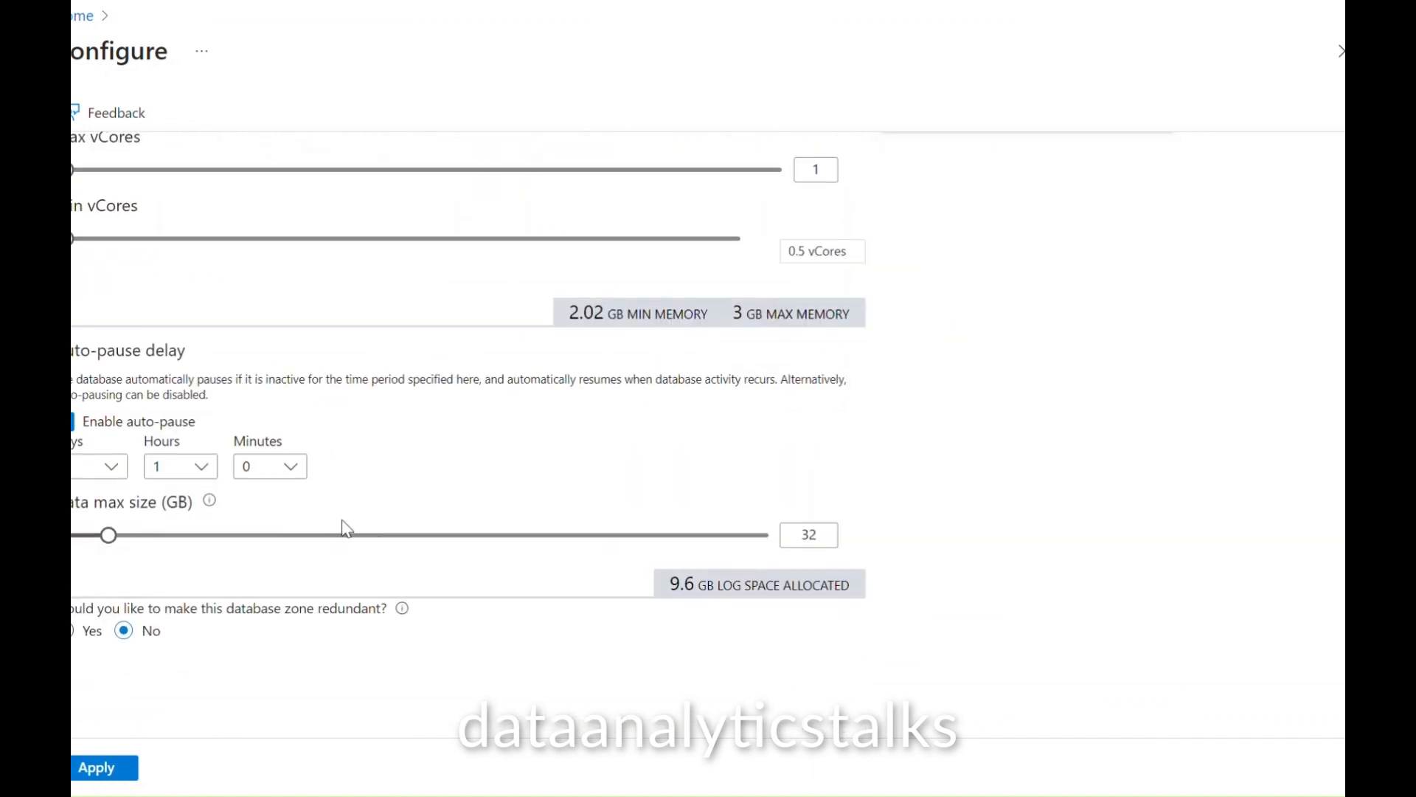
scroll(441, 519, "up", 5)
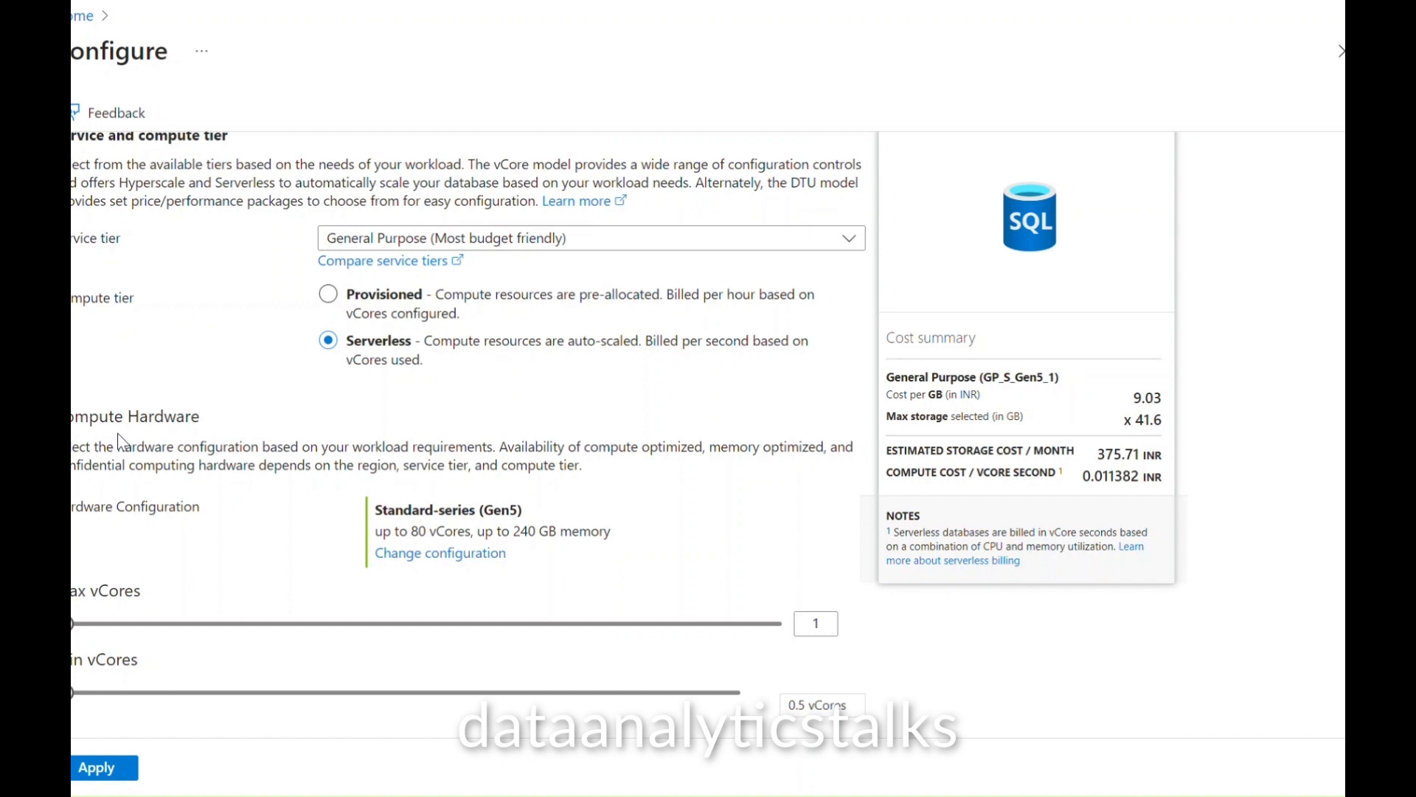
left_click(425, 562)
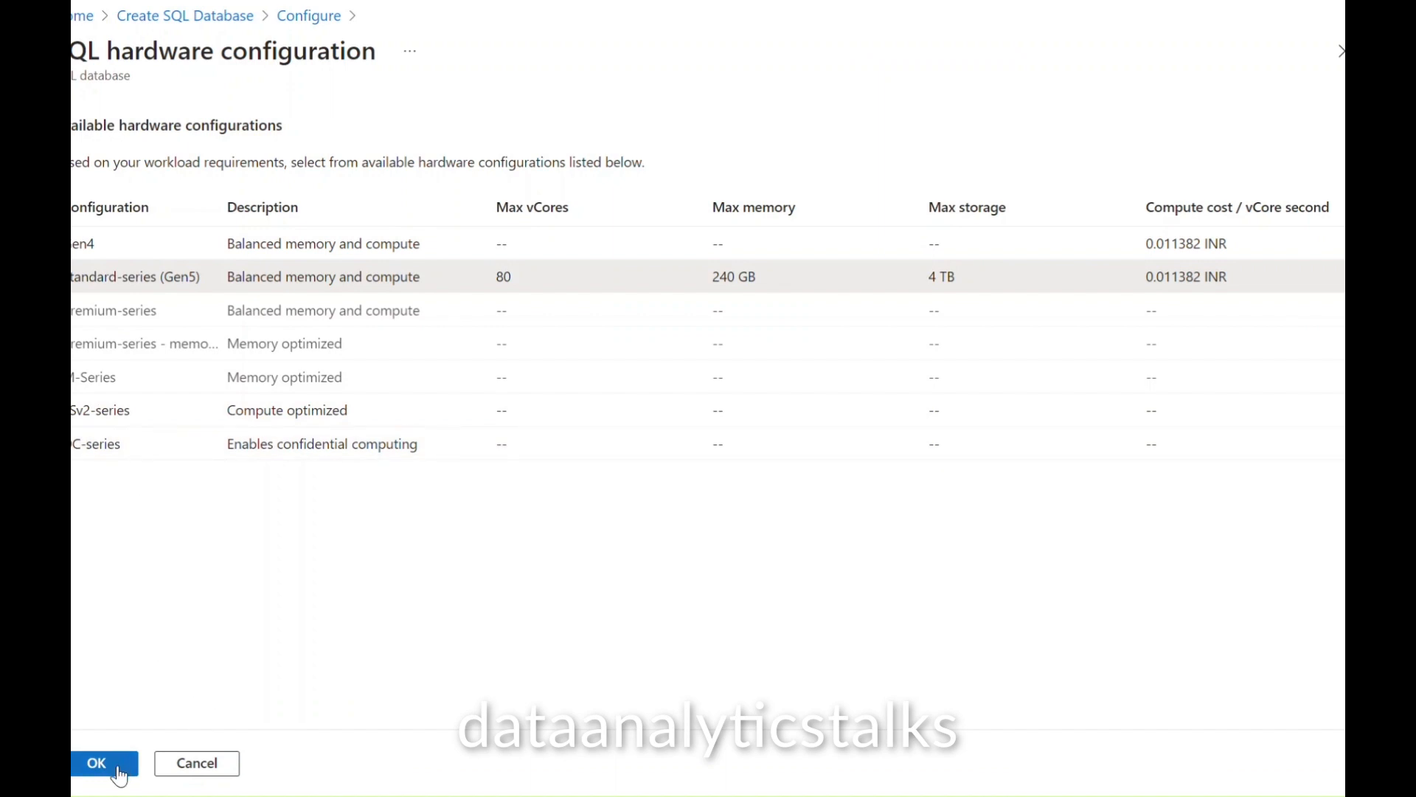
left_click(103, 764)
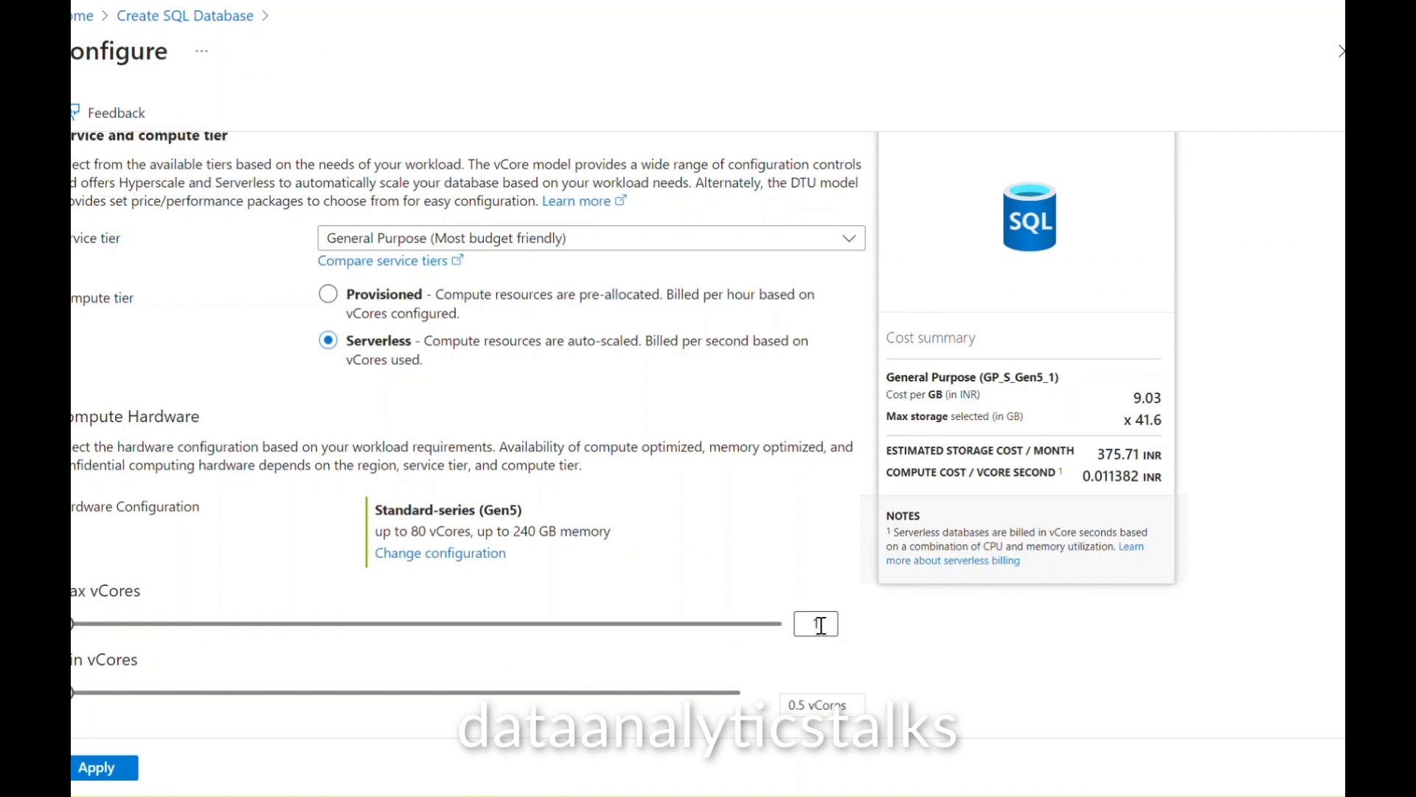
Step: Try a maximum of 2 vCores for the serverless database and return the value to 1
left_click(821, 625)
type("2")
left_click(1034, 637)
left_click(825, 624)
left_click(915, 672)
Step: Apply the compute and storage configuration, check the cost summary, and submit the database settings for review
left_click(105, 768)
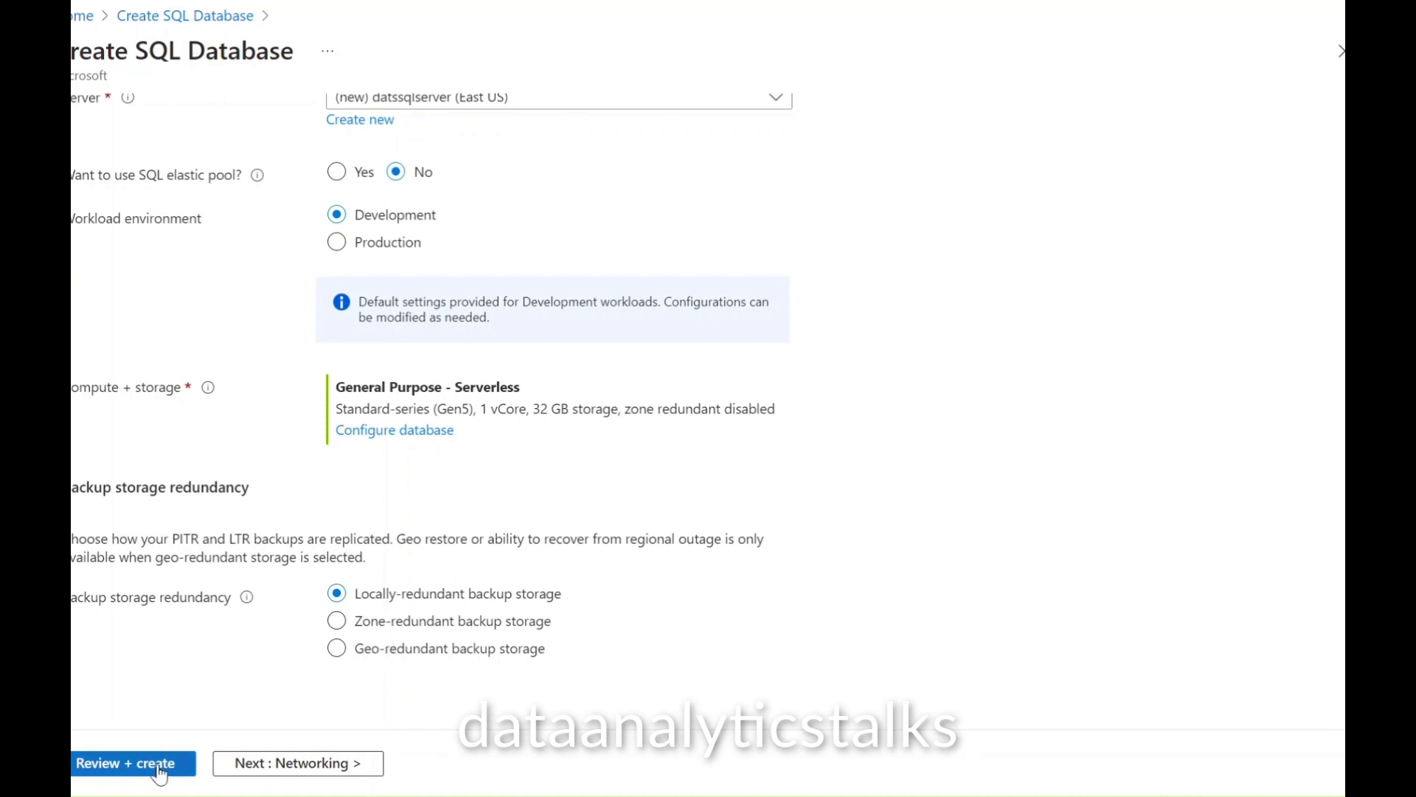
scroll(762, 632, "up", 4)
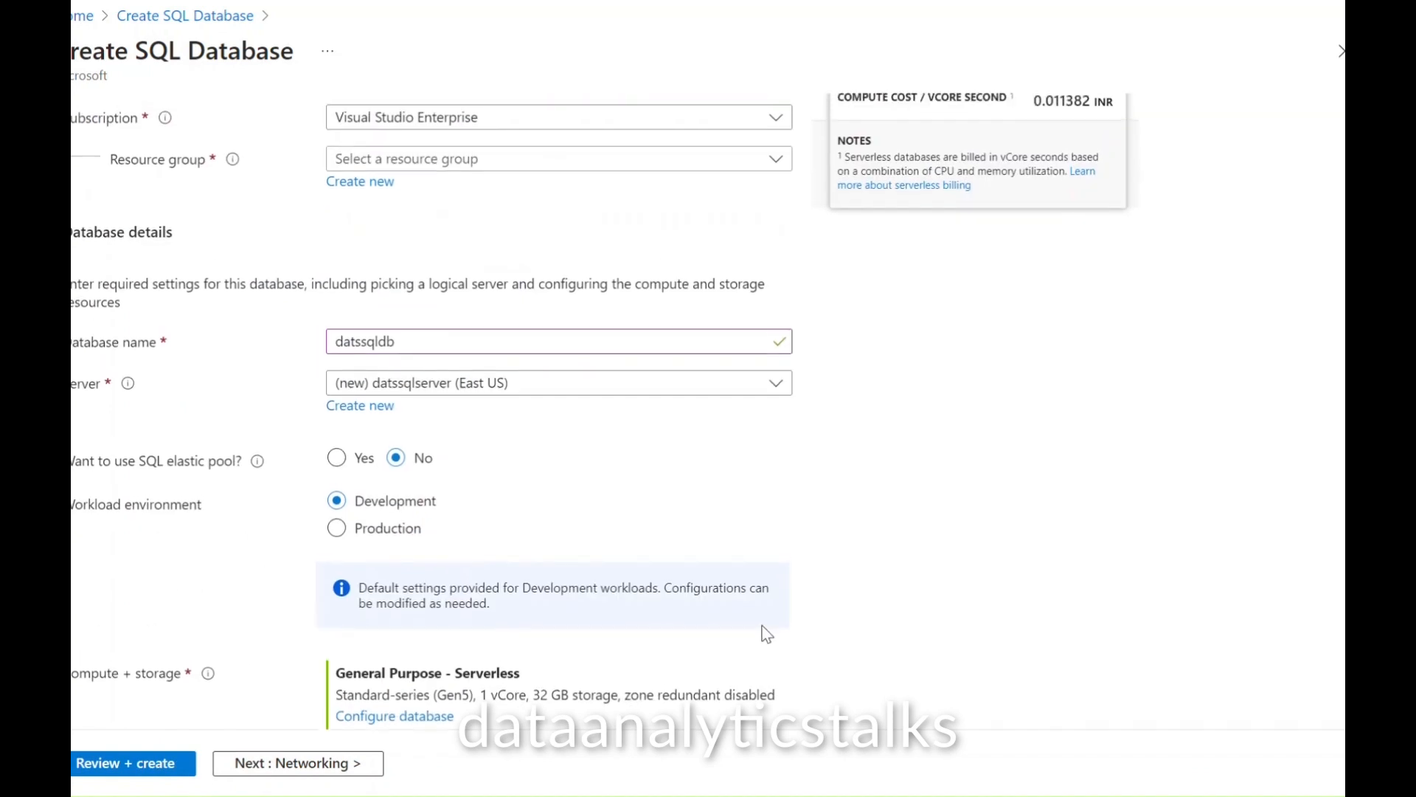
scroll(848, 637, "up", 3)
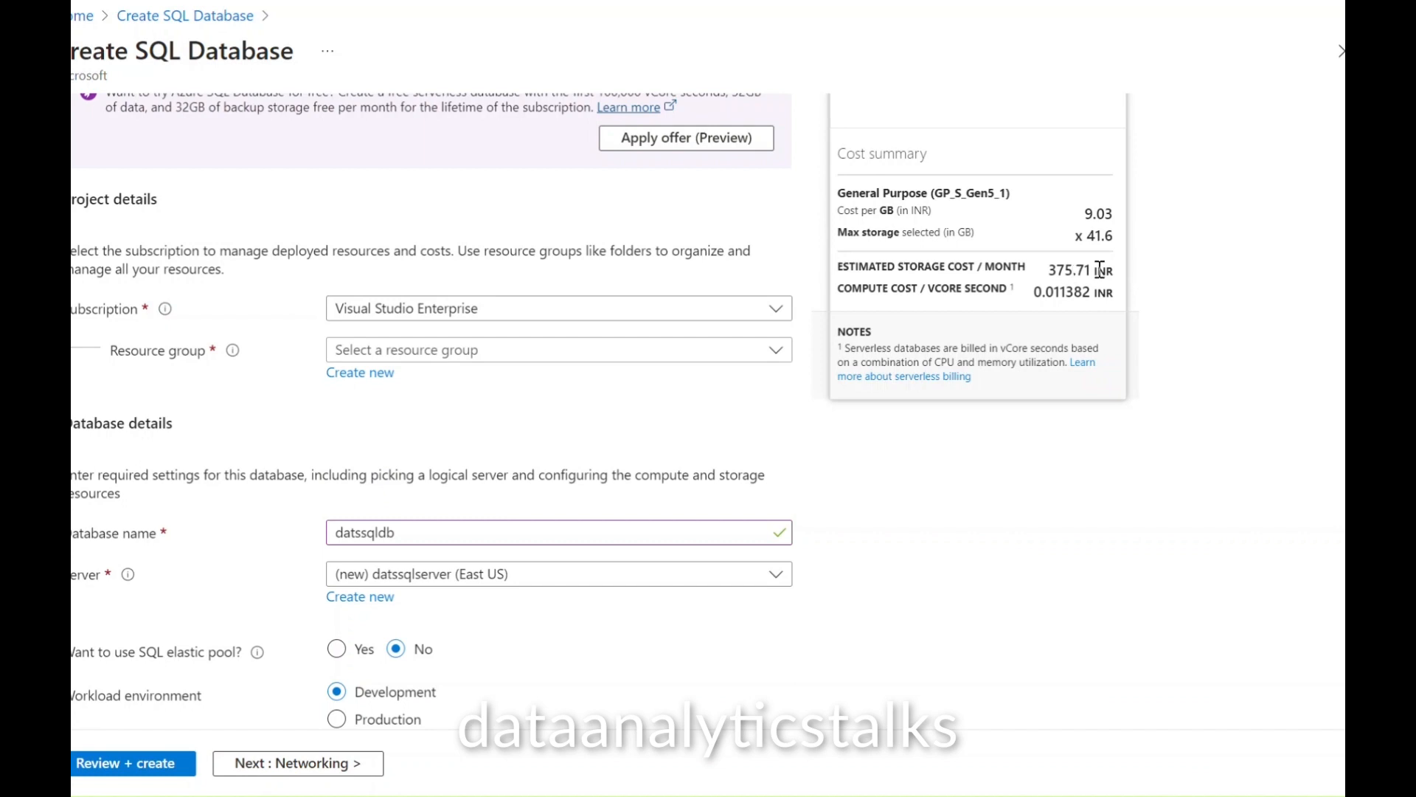
scroll(958, 609, "down", 5)
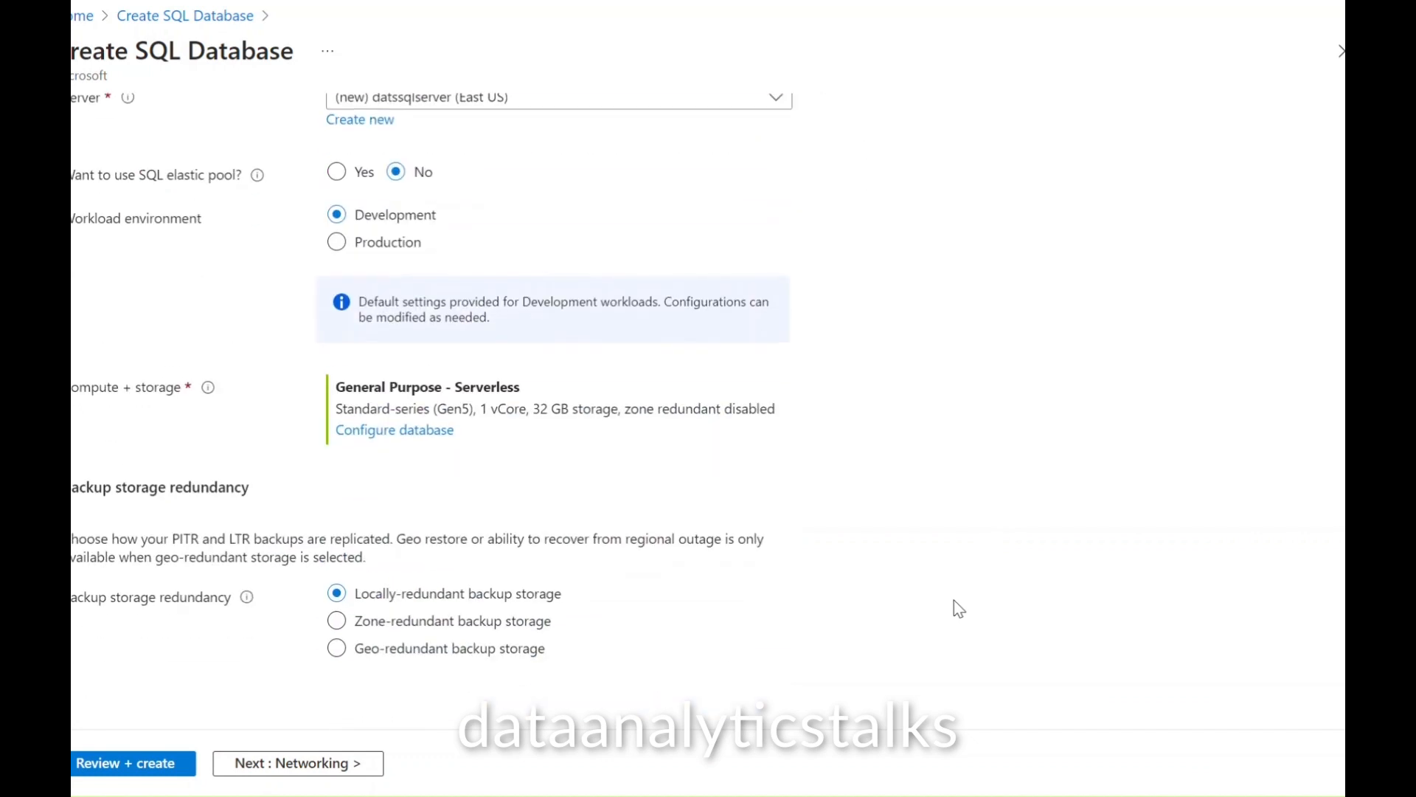
left_click(146, 765)
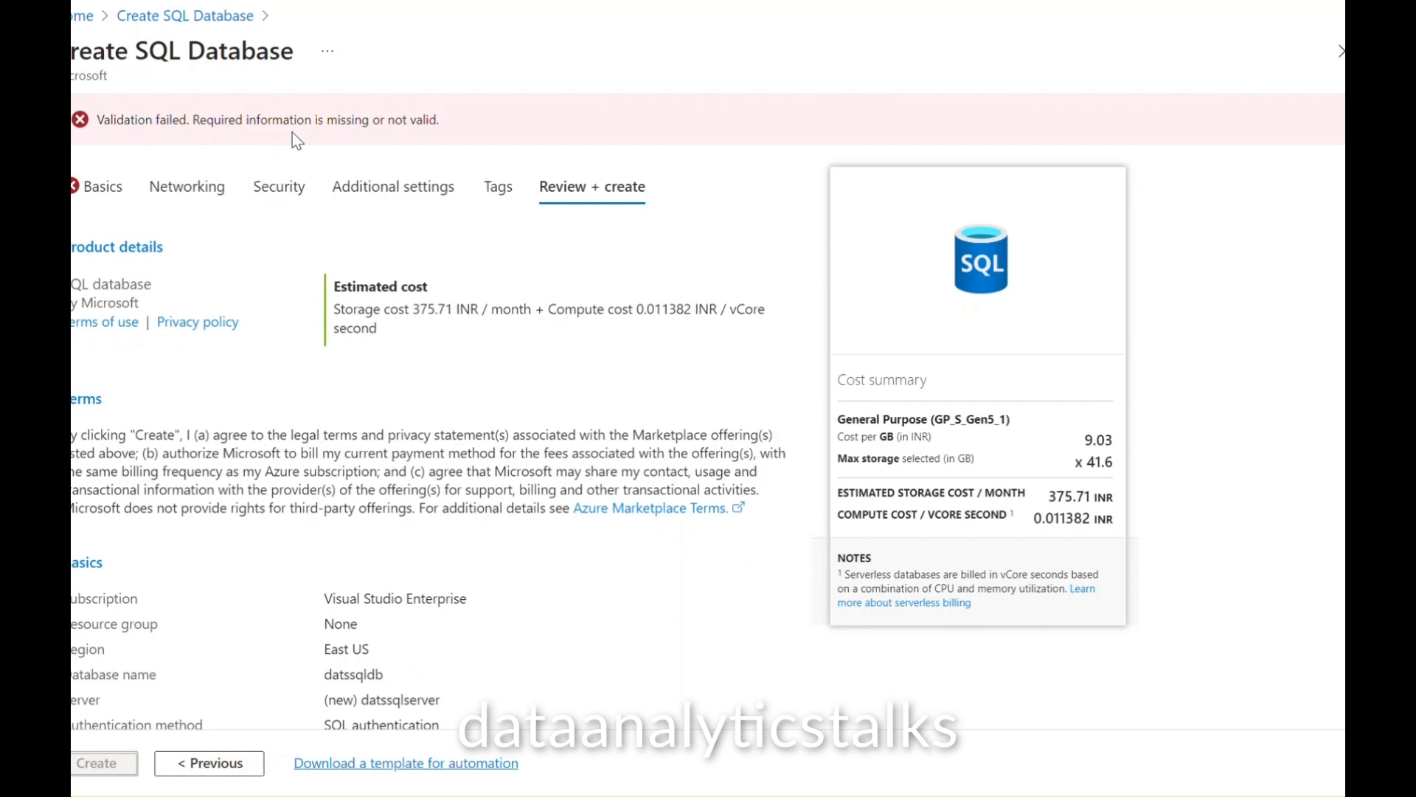
Step: Return to the basic database settings and select datsrg as the resource group
left_click(105, 189)
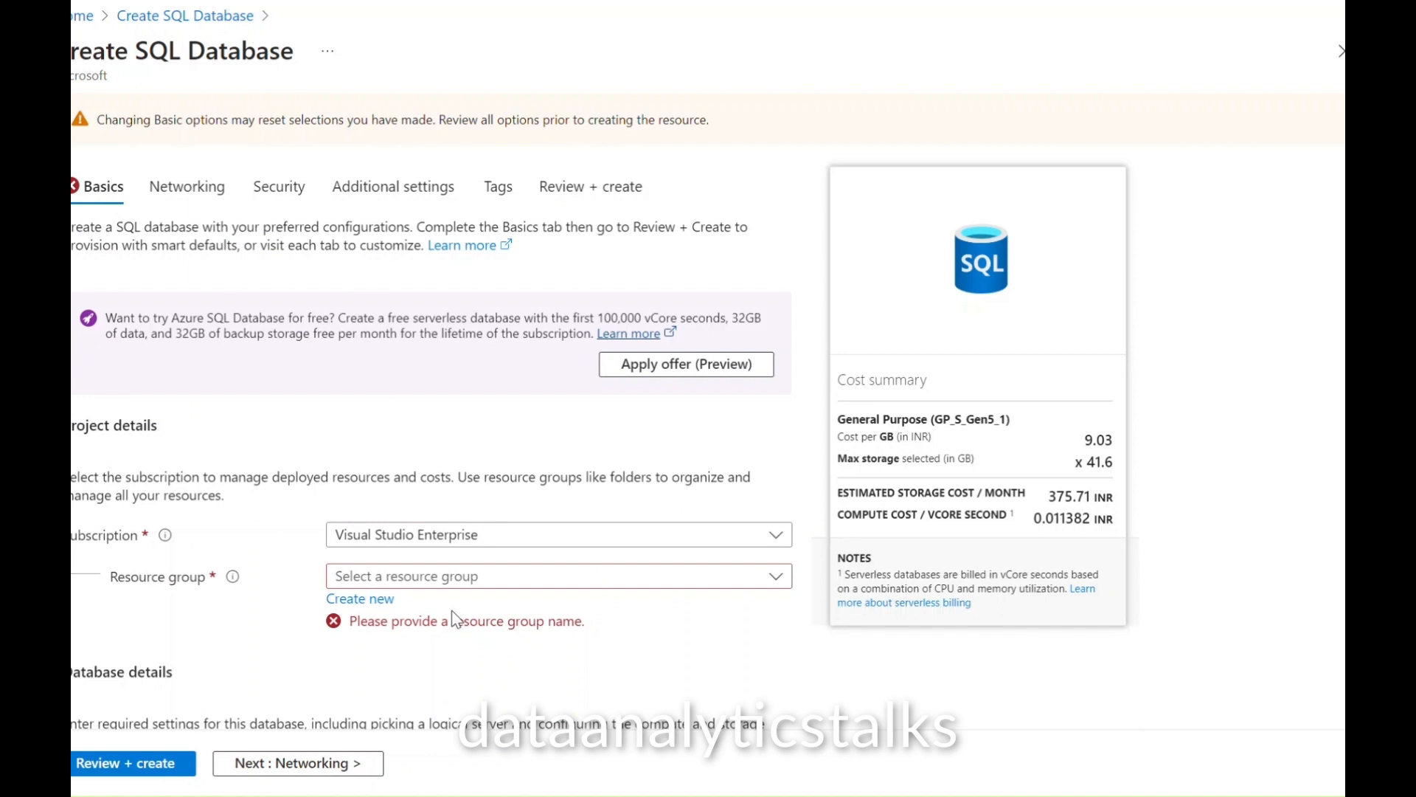
left_click(420, 584)
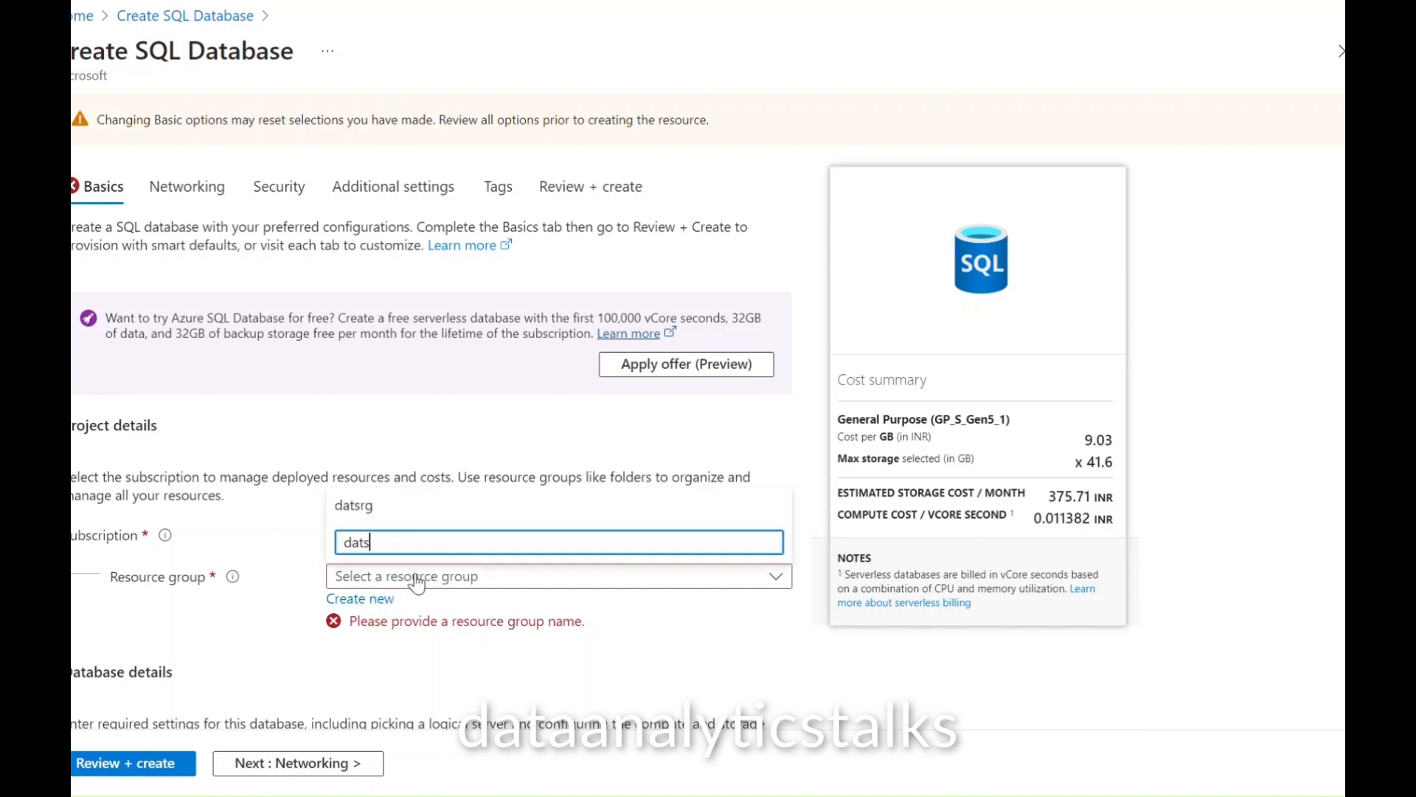
left_click(361, 507)
scroll(608, 630, "down", 6)
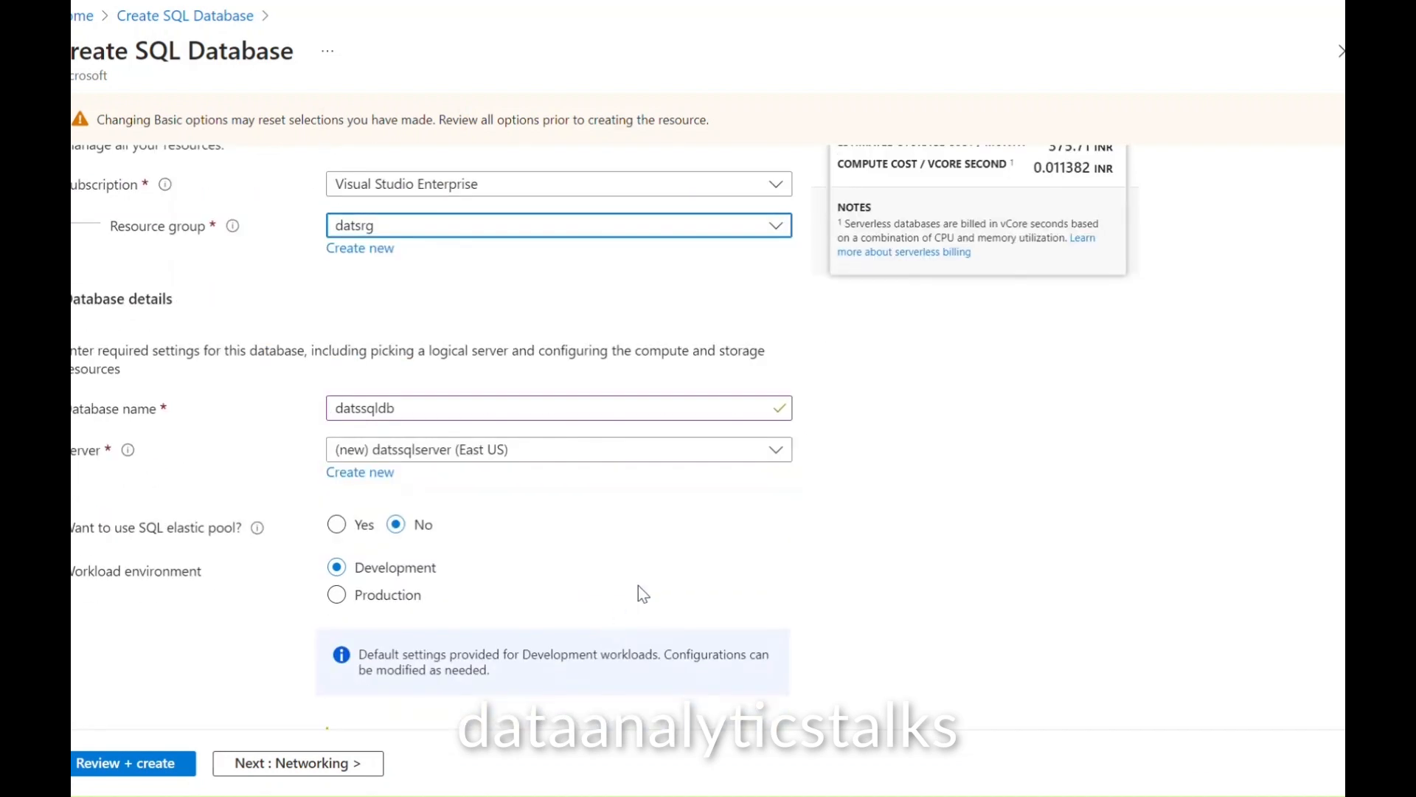
scroll(639, 586, "down", 3)
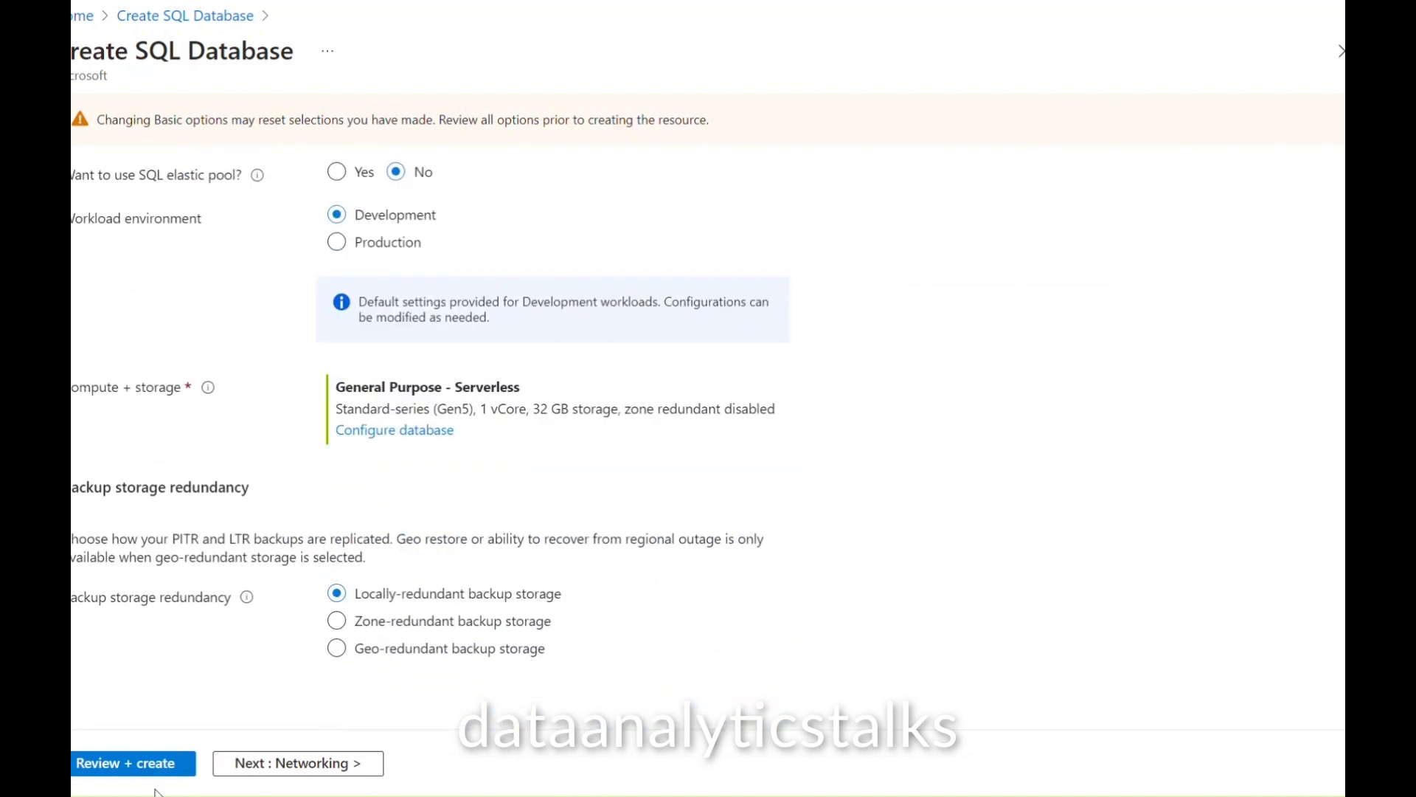
Step: Review the full configuration summary of datssqldb and create the database
left_click(129, 764)
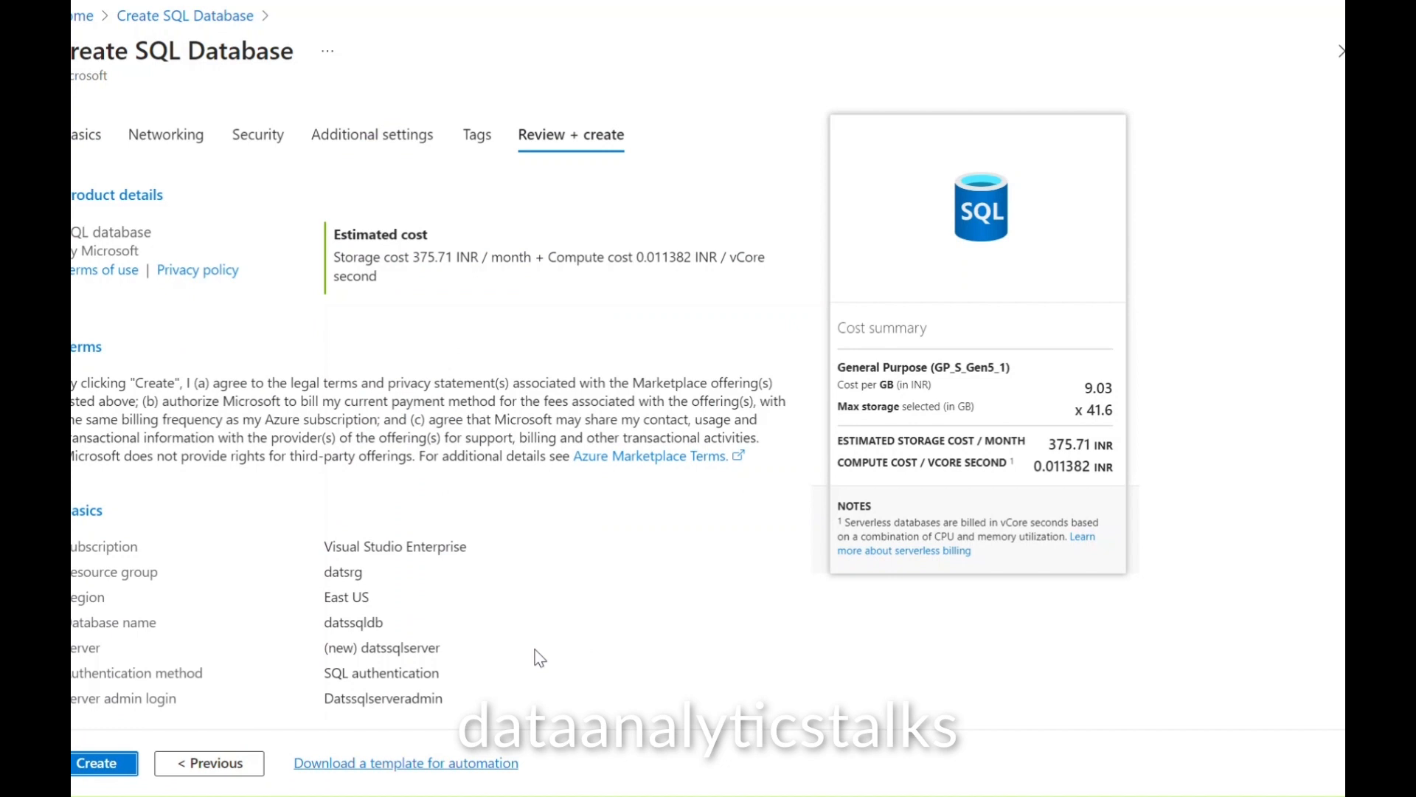
scroll(539, 657, "down", 10)
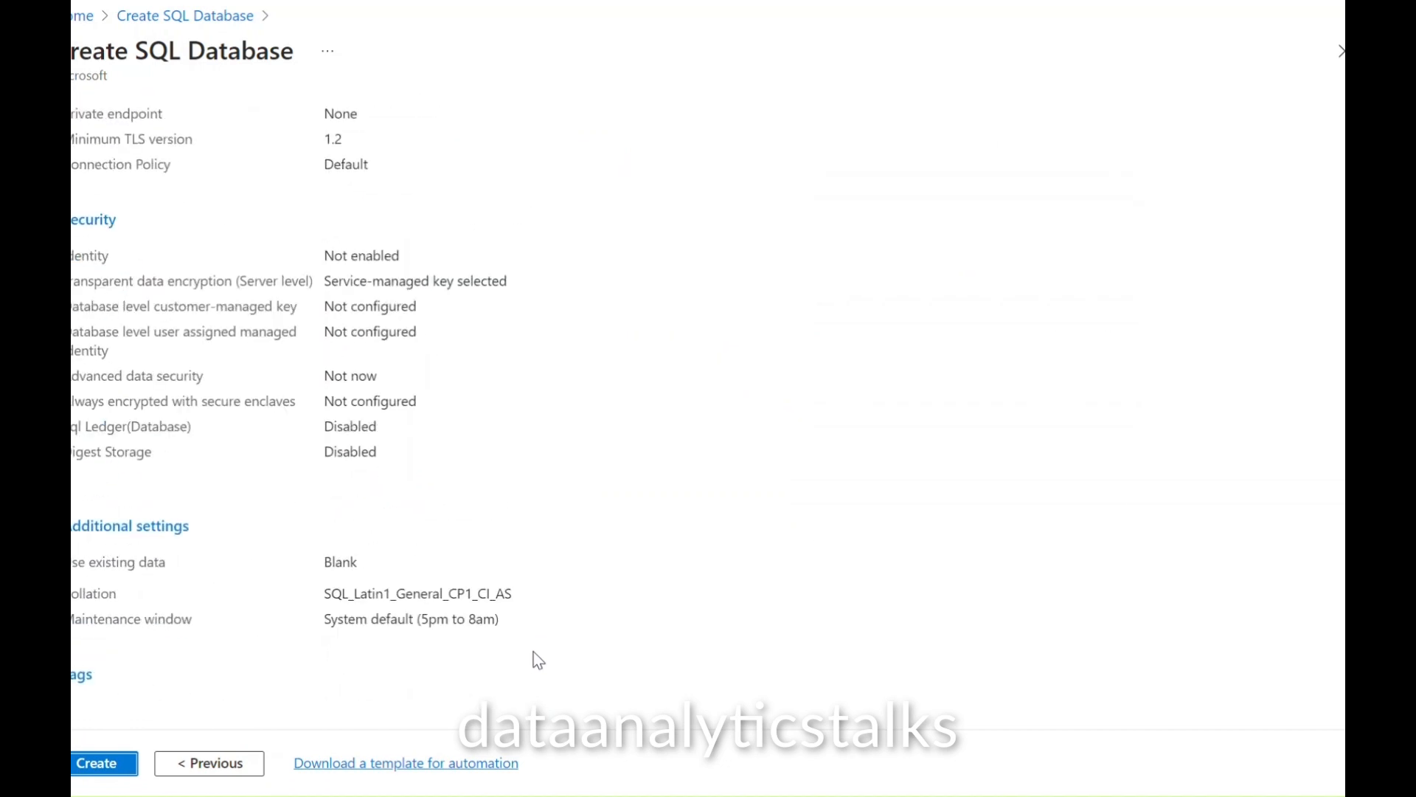
left_click(103, 763)
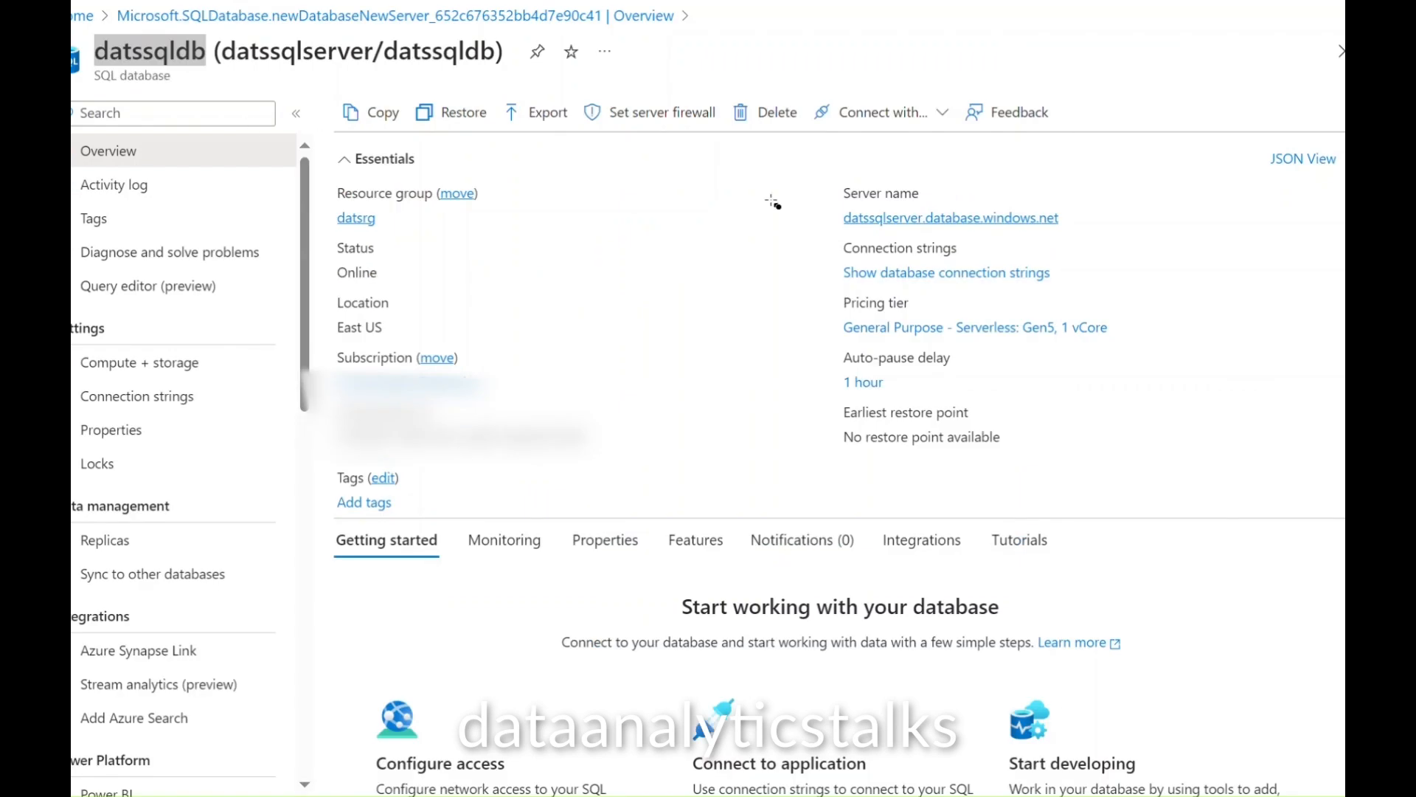
mouse_move(809, 179)
left_mouse_down()
mouse_move(876, 228)
mouse_move(1097, 253)
mouse_move(1131, 243)
left_mouse_up()
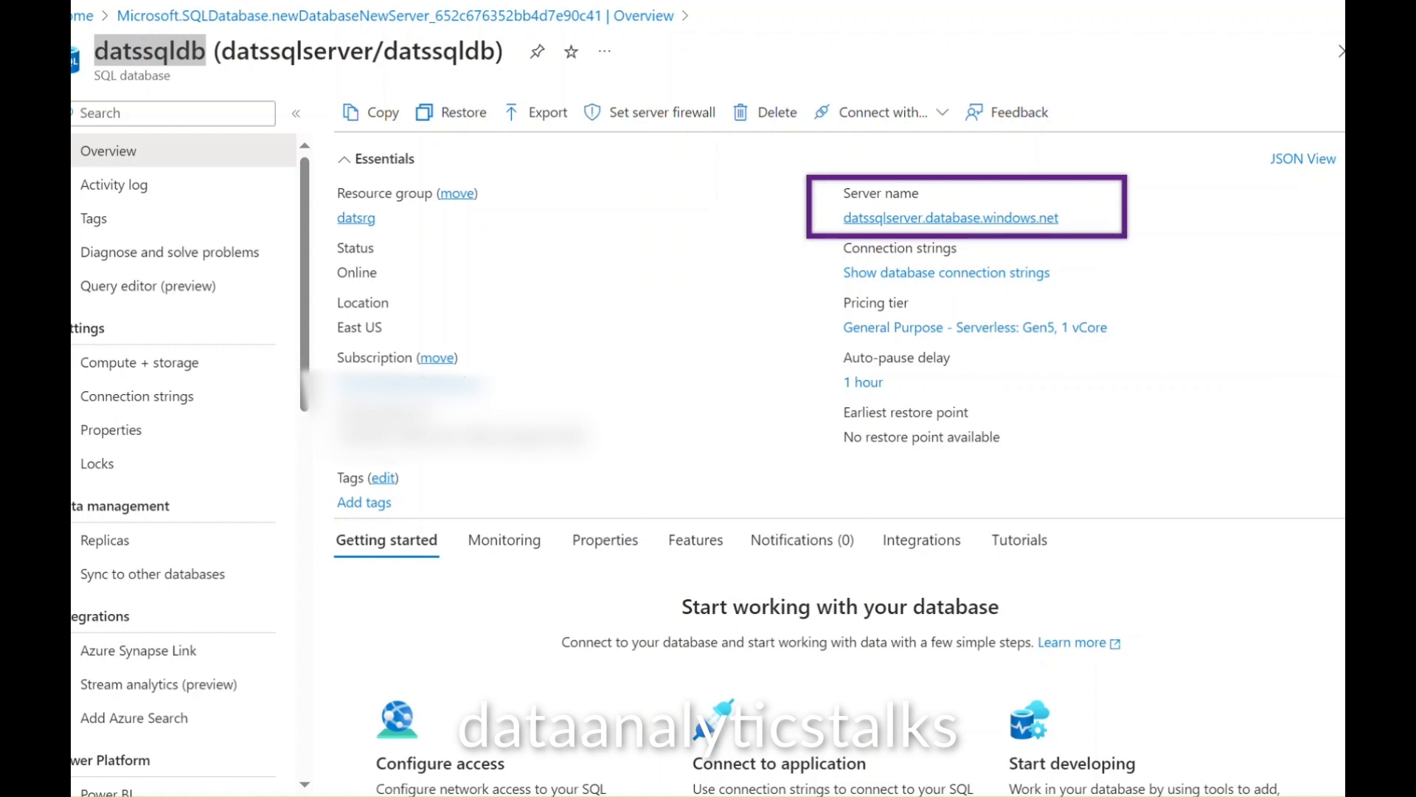
left_click_drag(74, 25, 224, 98)
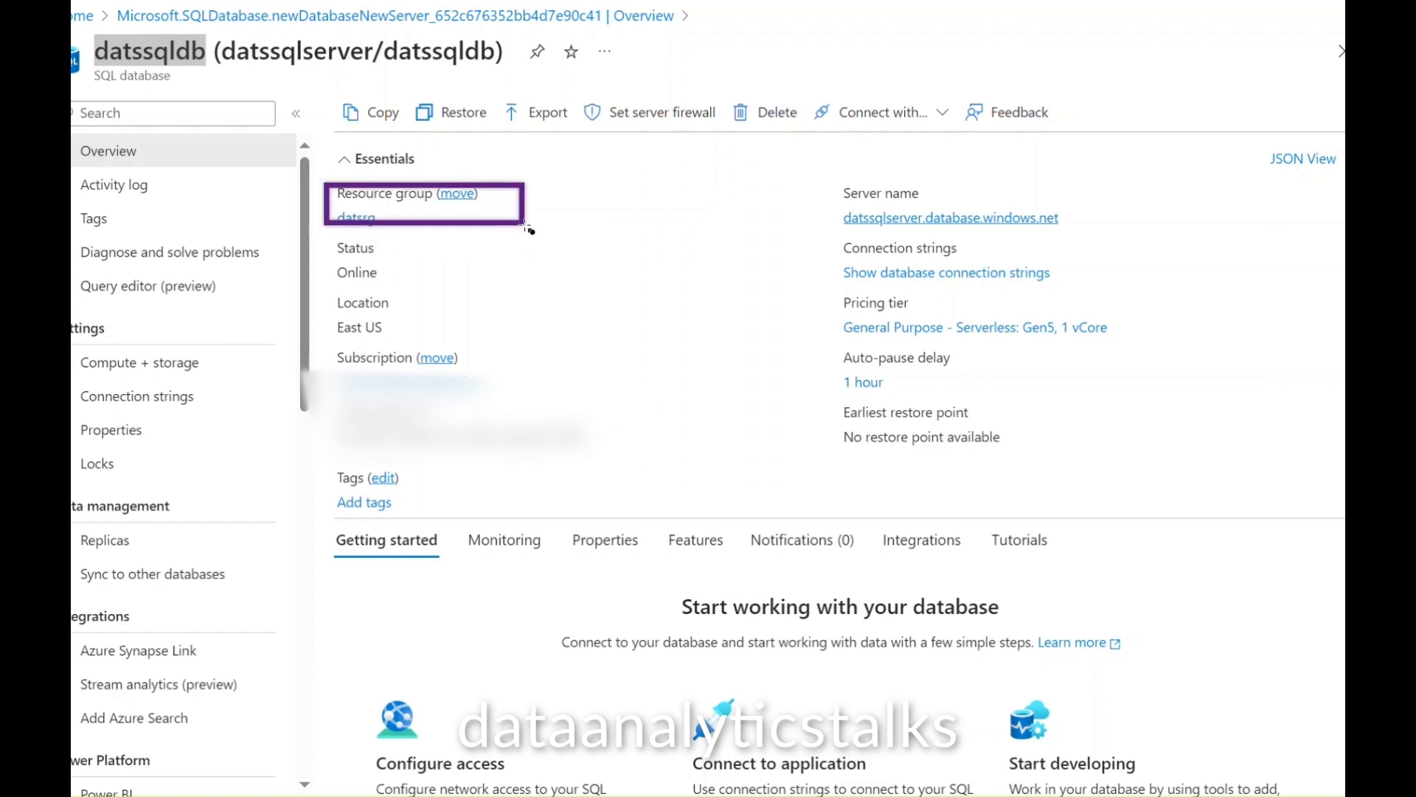
mouse_move(323, 236)
left_mouse_down()
mouse_move(411, 299)
mouse_move(427, 293)
left_mouse_up()
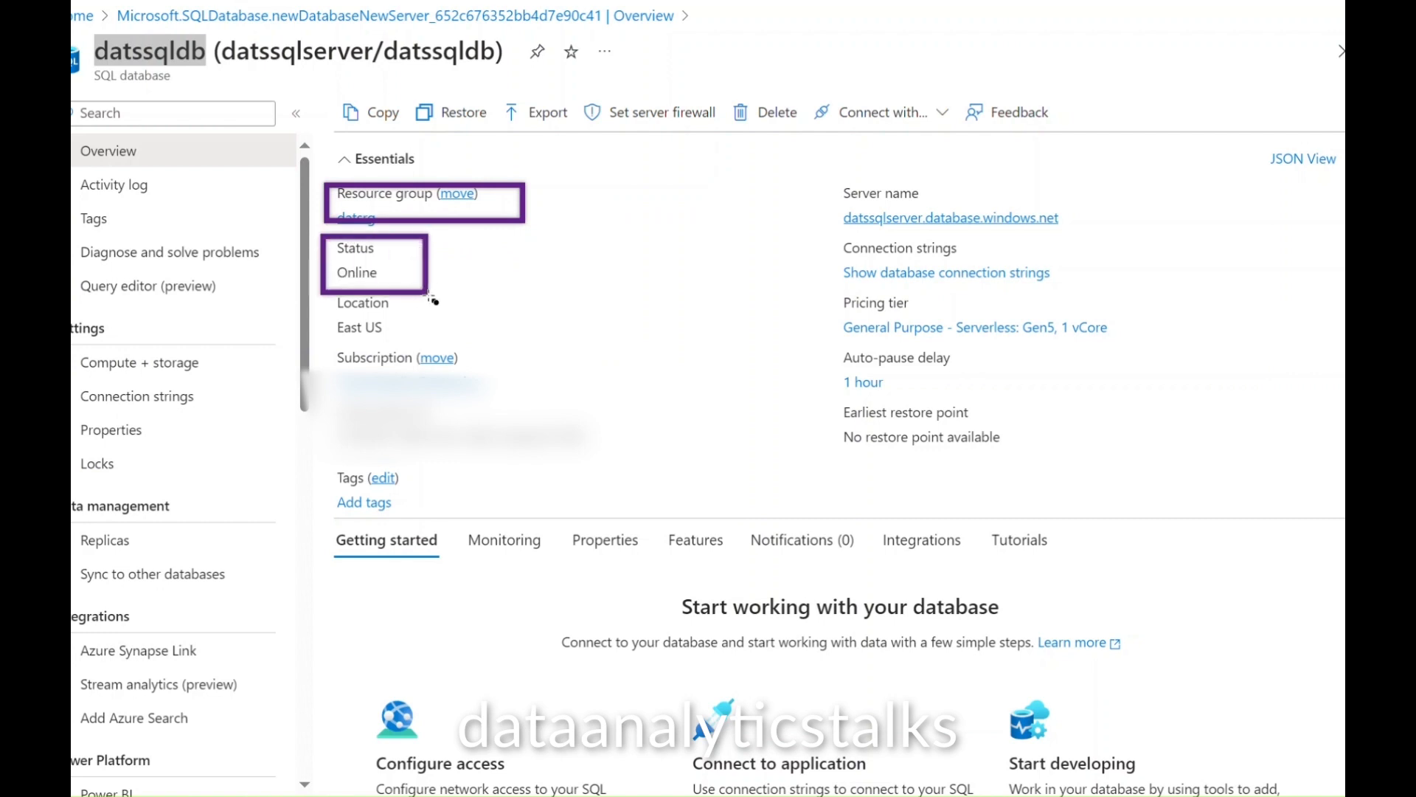
left_click_drag(324, 298, 414, 342)
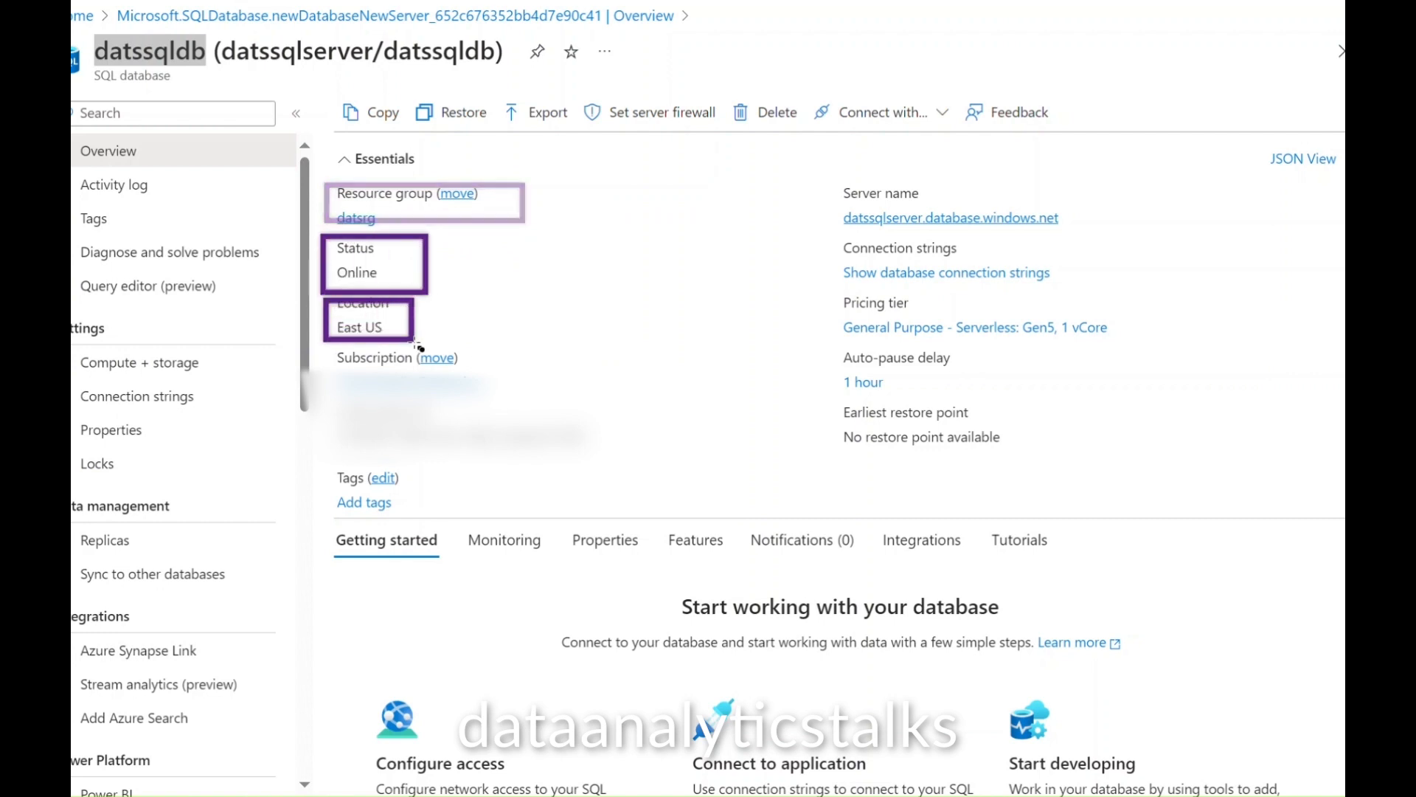
left_click_drag(327, 345, 540, 380)
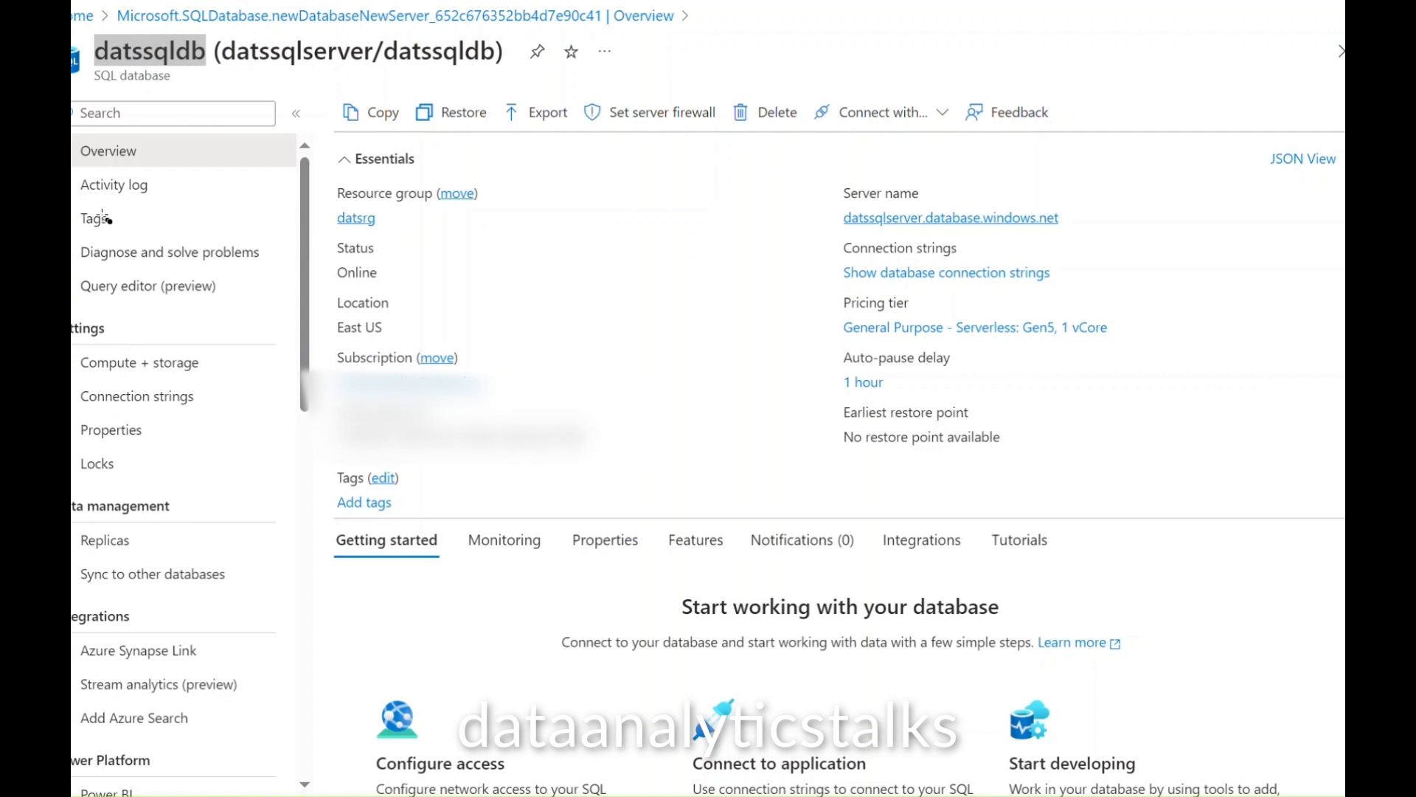
mouse_move(72, 129)
left_mouse_down()
mouse_move(268, 664)
mouse_move(275, 774)
mouse_move(301, 790)
left_mouse_up()
Step: Return to the portal home, go to SQL databases, and start creating another database
left_click(78, 28)
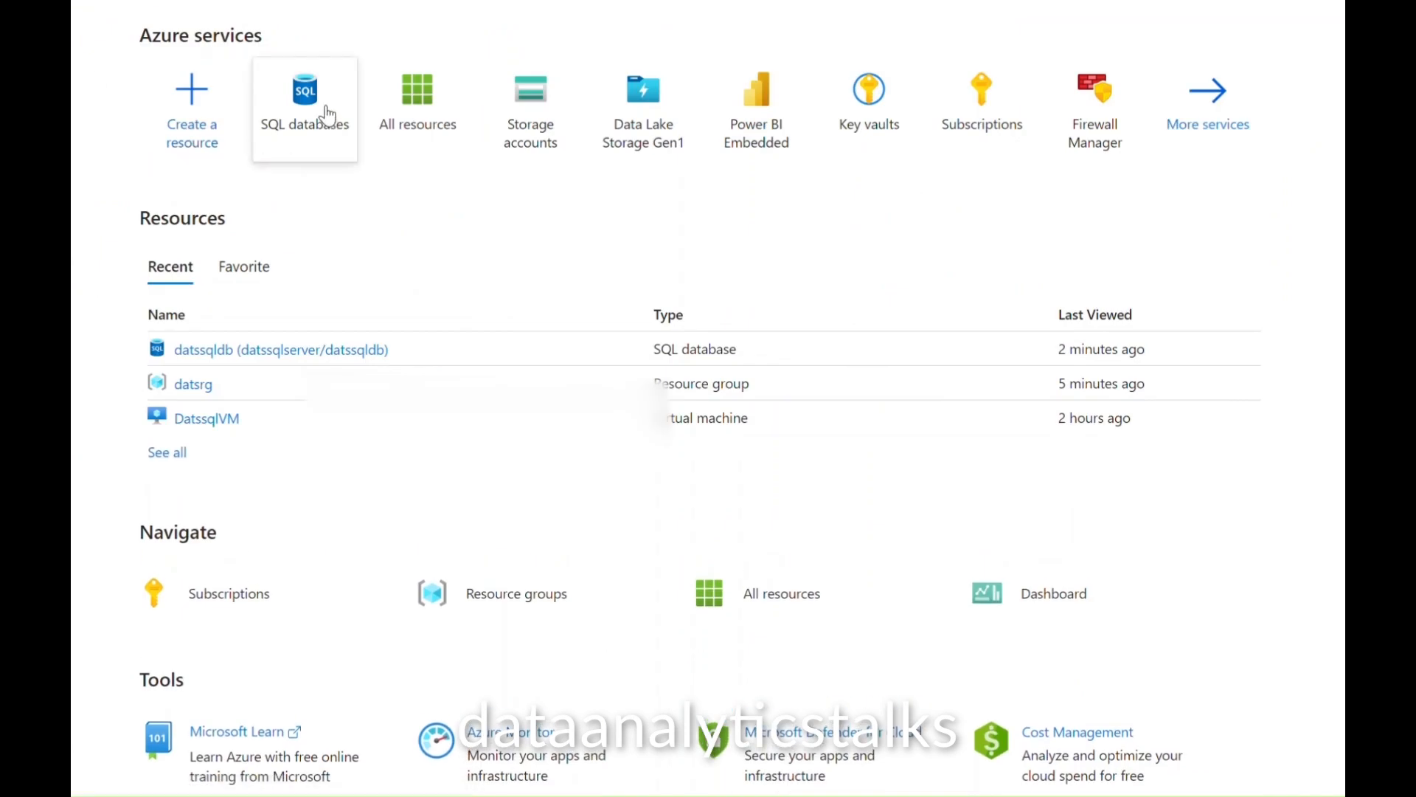
left_click(331, 120)
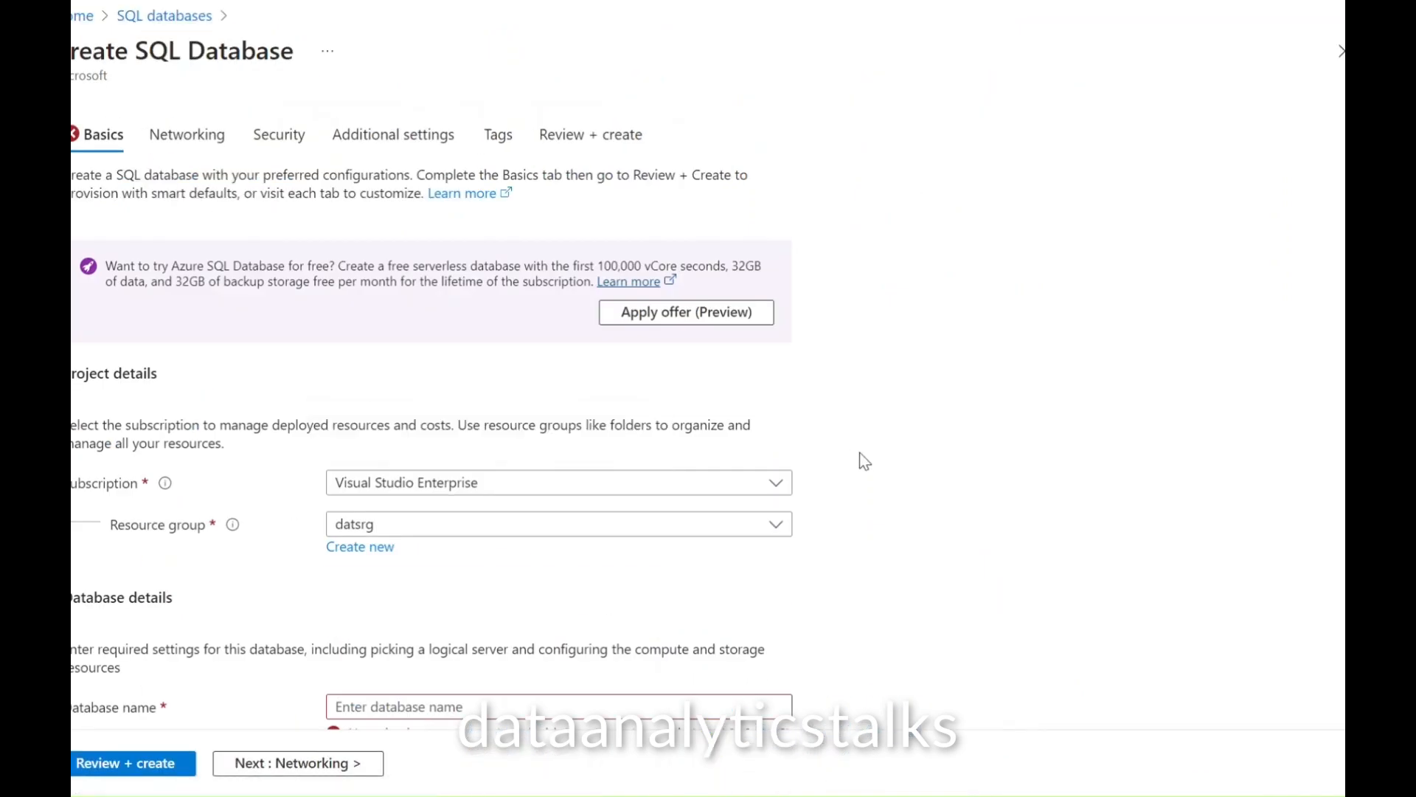
scroll(865, 461, "down", 4)
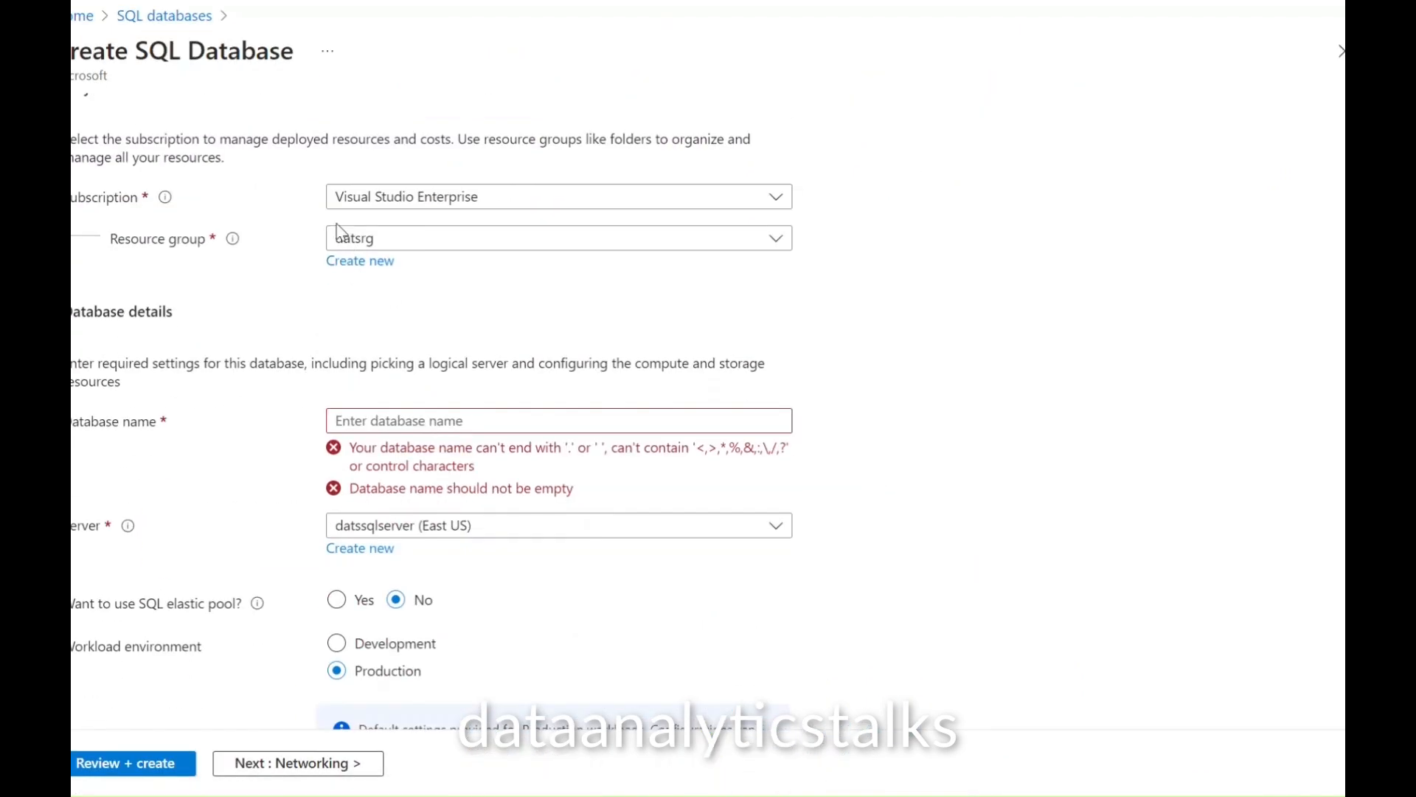
scroll(433, 261, "down", 7)
scroll(942, 408, "up", 6)
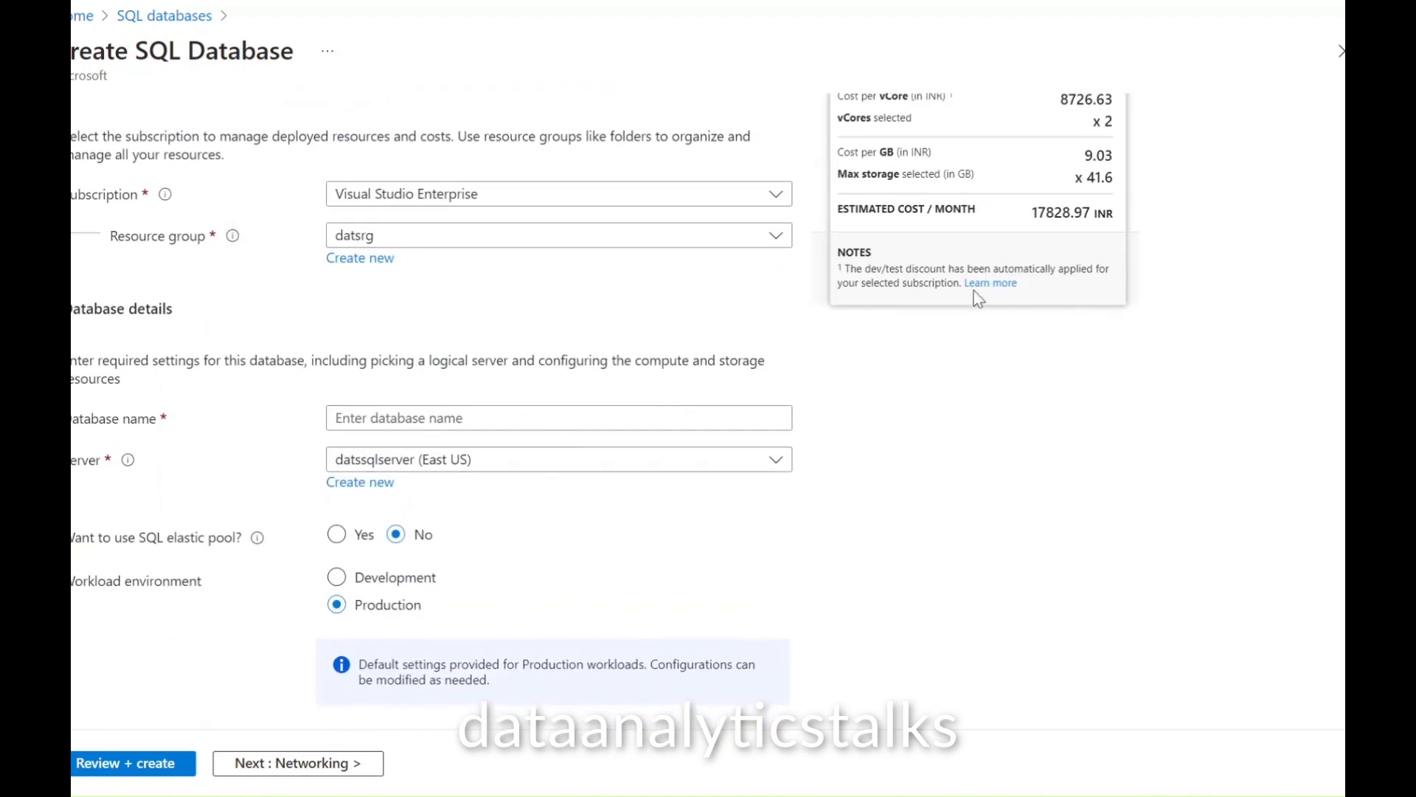
Step: Name the second database datassqldbwithdata
left_click(447, 412)
type("datas")
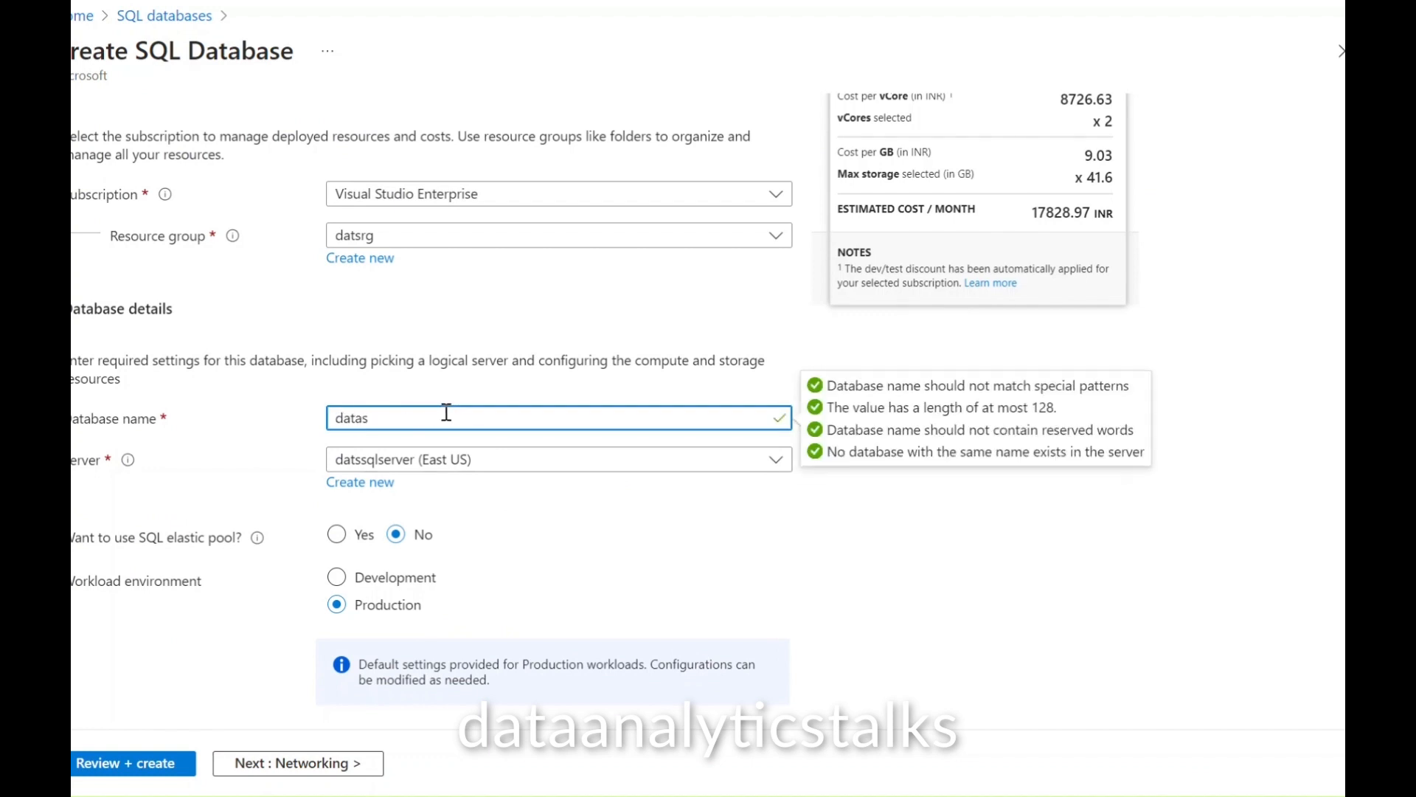
type("sqldbwithdata")
left_click(904, 563)
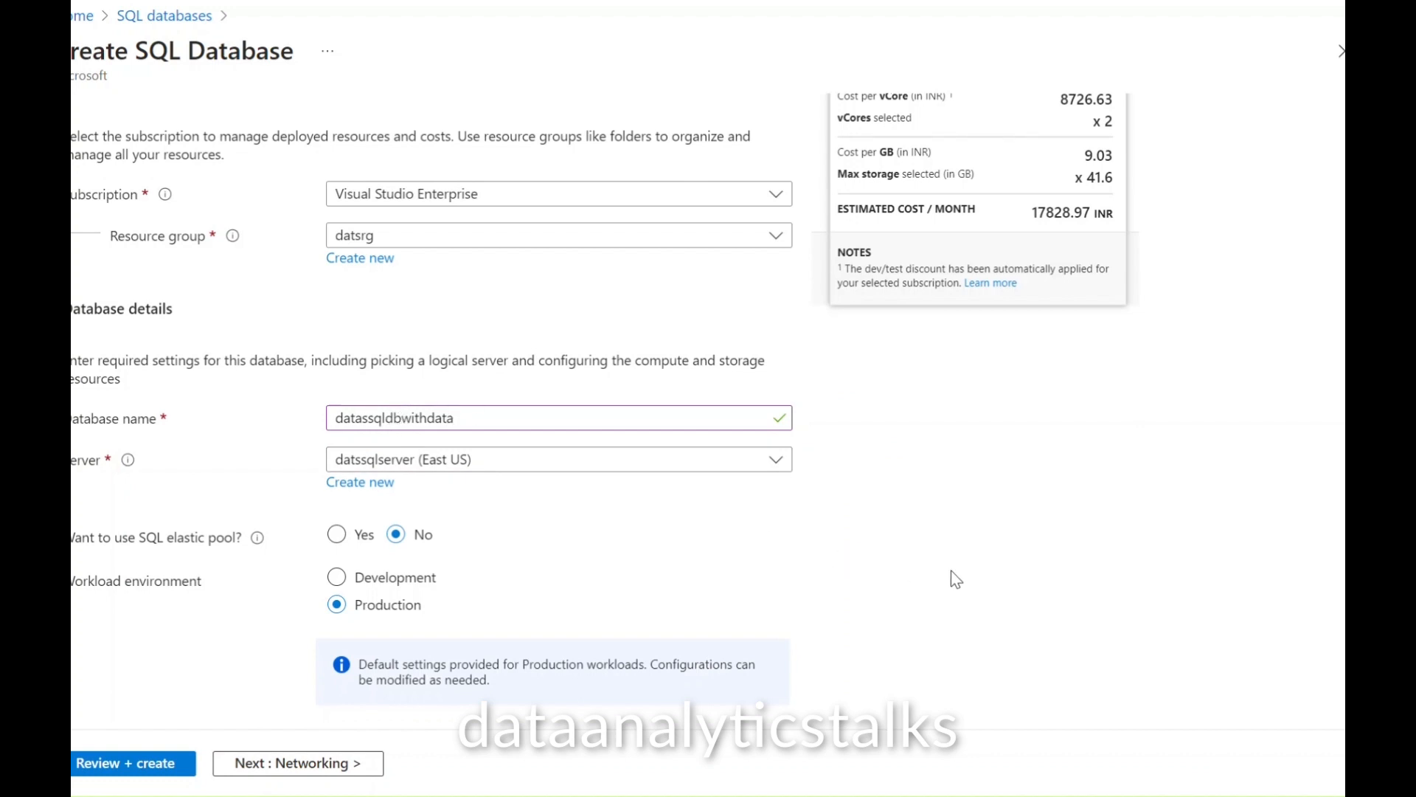
Step: Choose Development as the workload environment for the datassqldbwithdata database
scroll(965, 581, "down", 4)
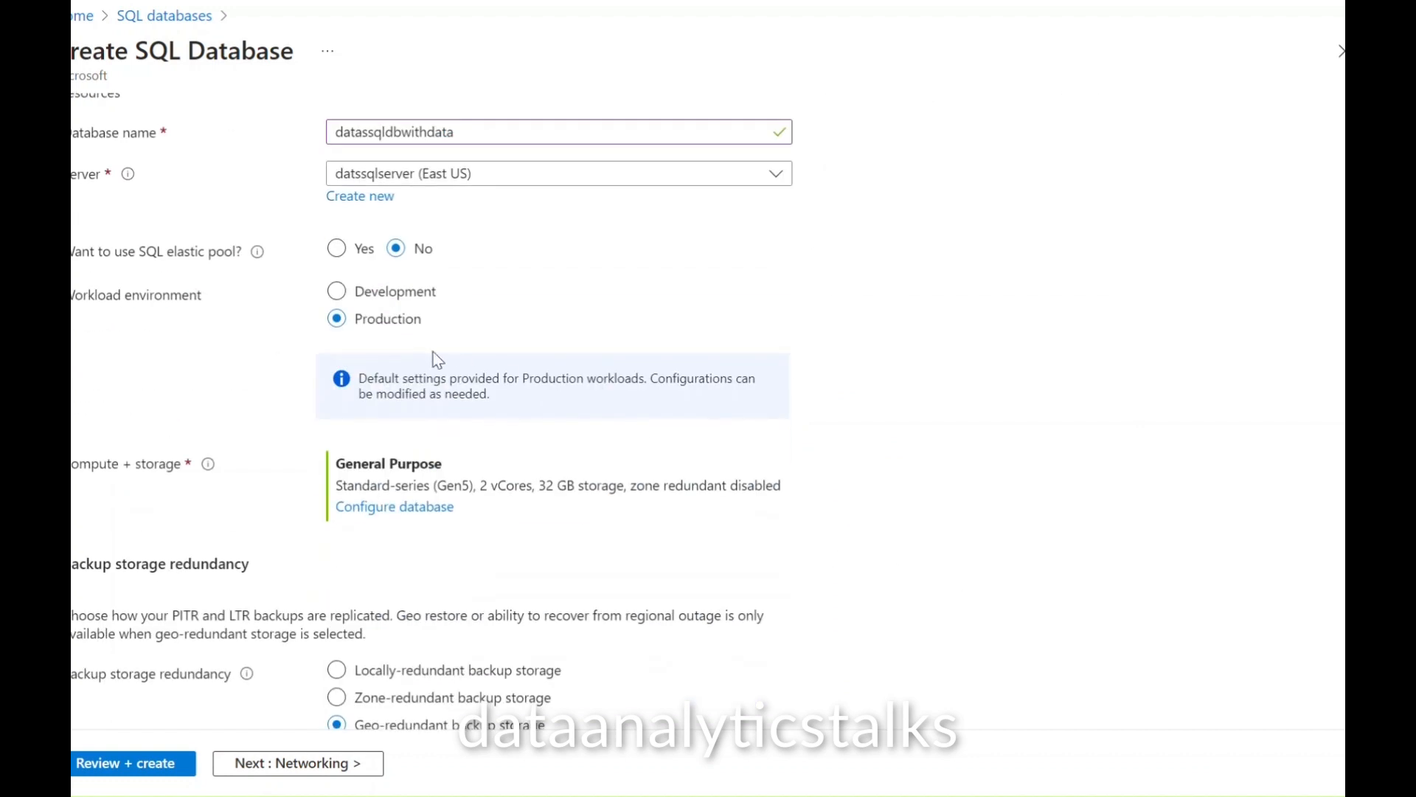
left_click(338, 291)
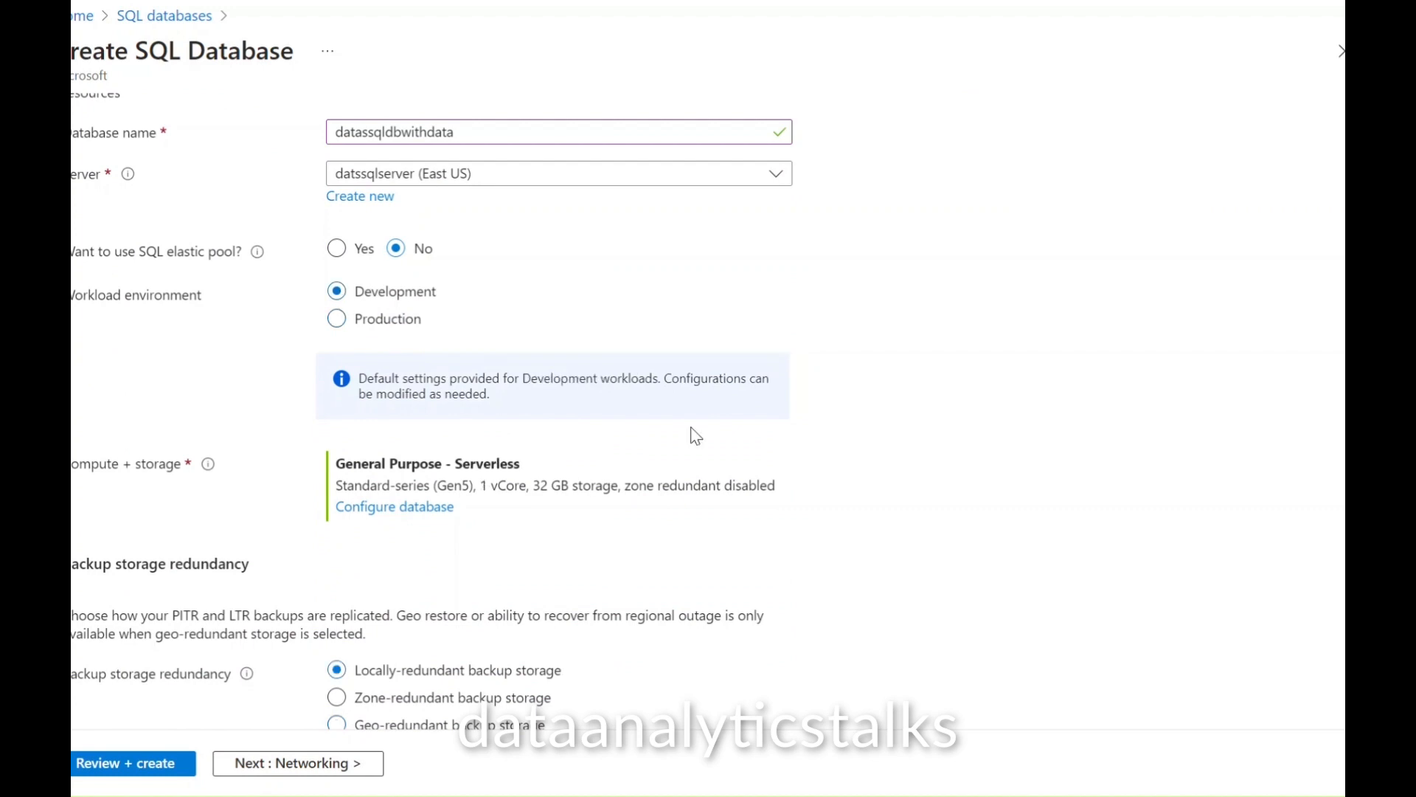
scroll(936, 503, "down", 1)
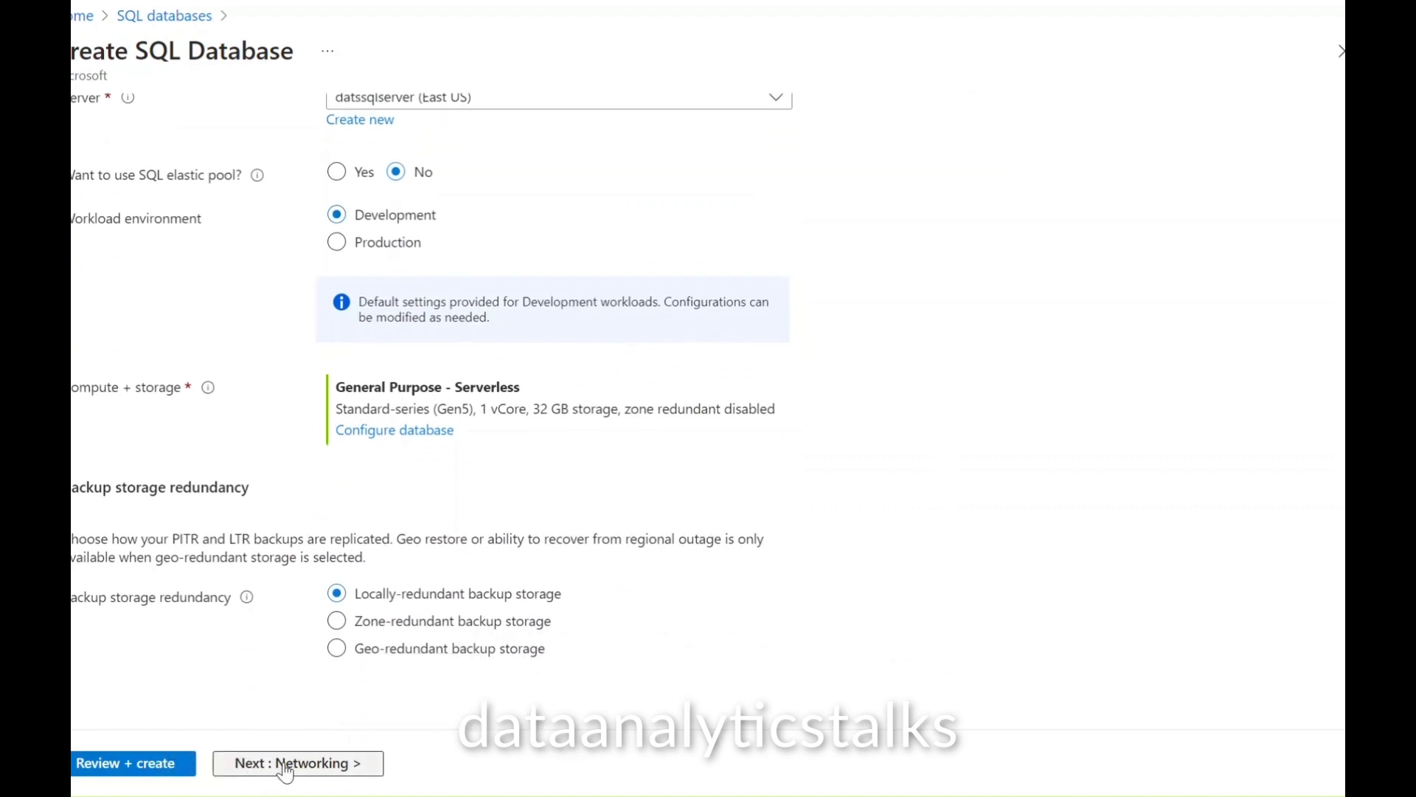
Step: Proceed to the networking settings and examine the firewall rules, private endpoints, connection policy and encryption options
left_click(235, 764)
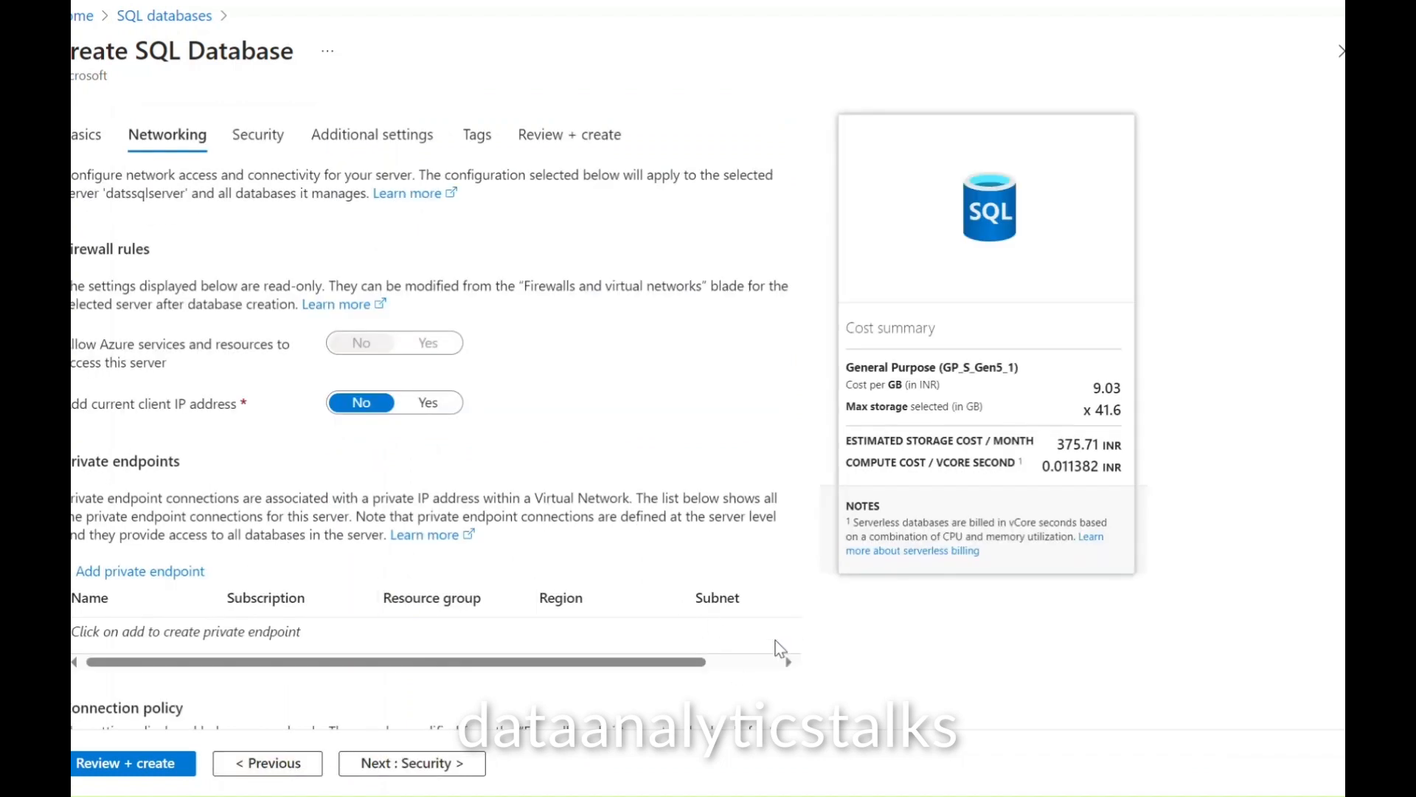
scroll(536, 449, "down", 5)
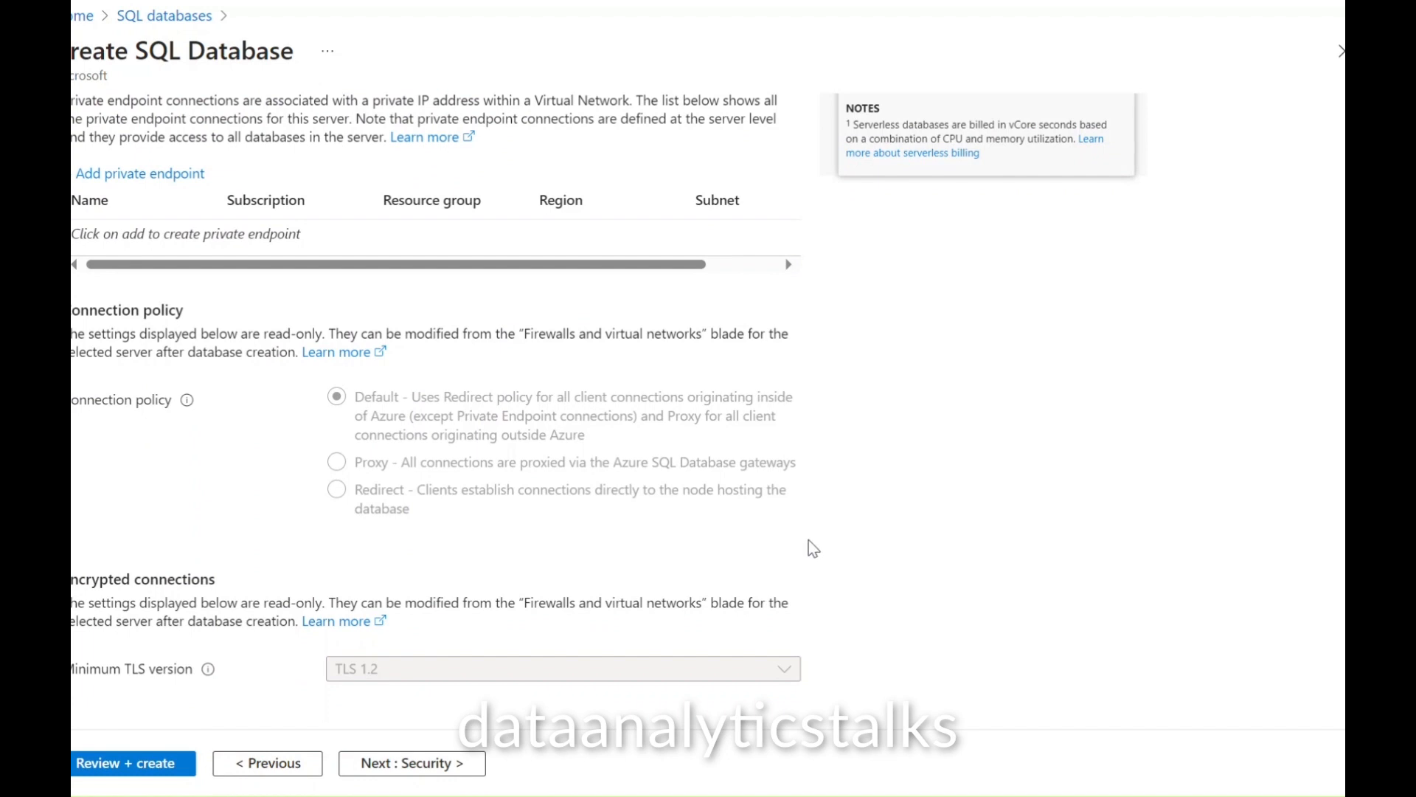
scroll(795, 592, "up", 5)
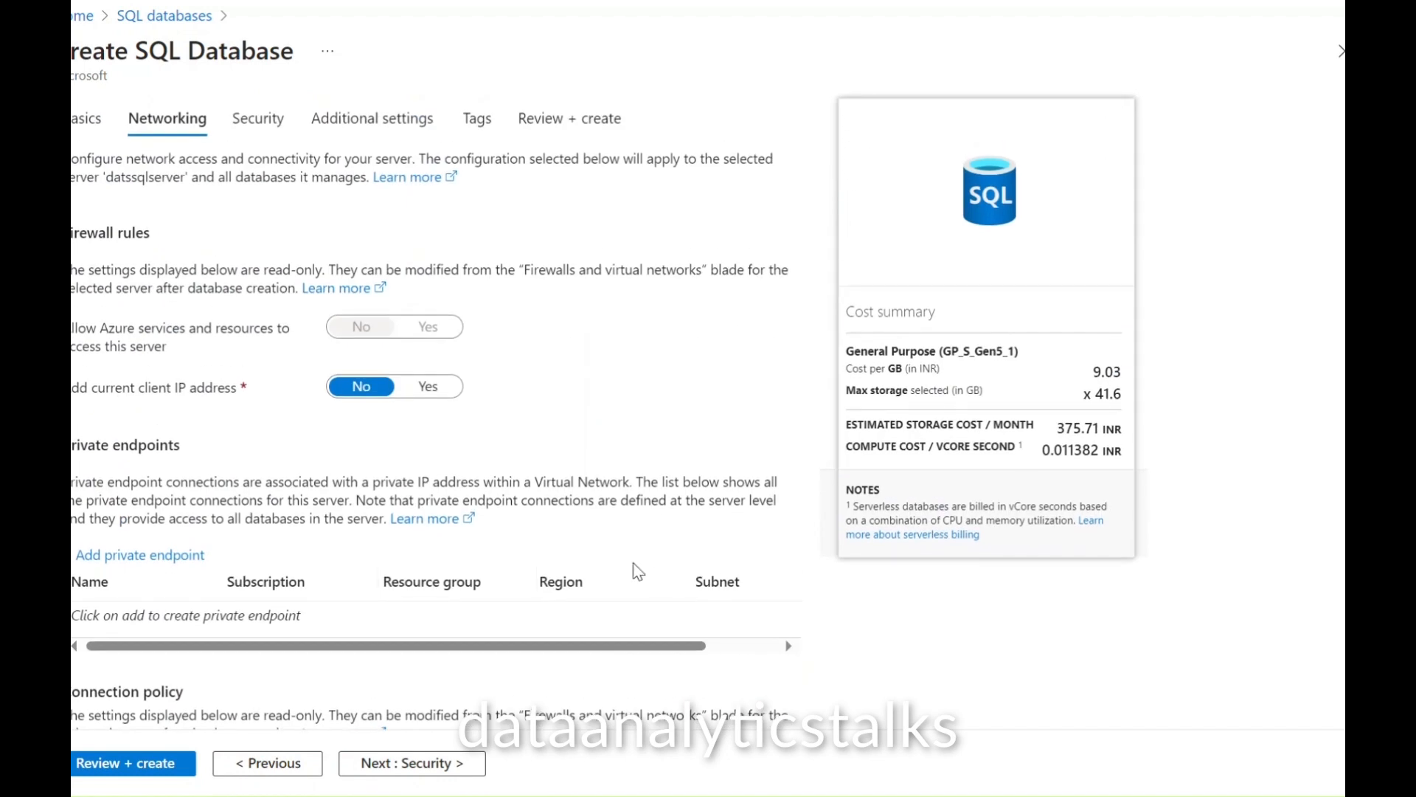
Step: Pass from the networking settings through the security settings, keeping Not now for Microsoft Defender for SQL, and proceed to the additional settings
scroll(640, 487, "down", 5)
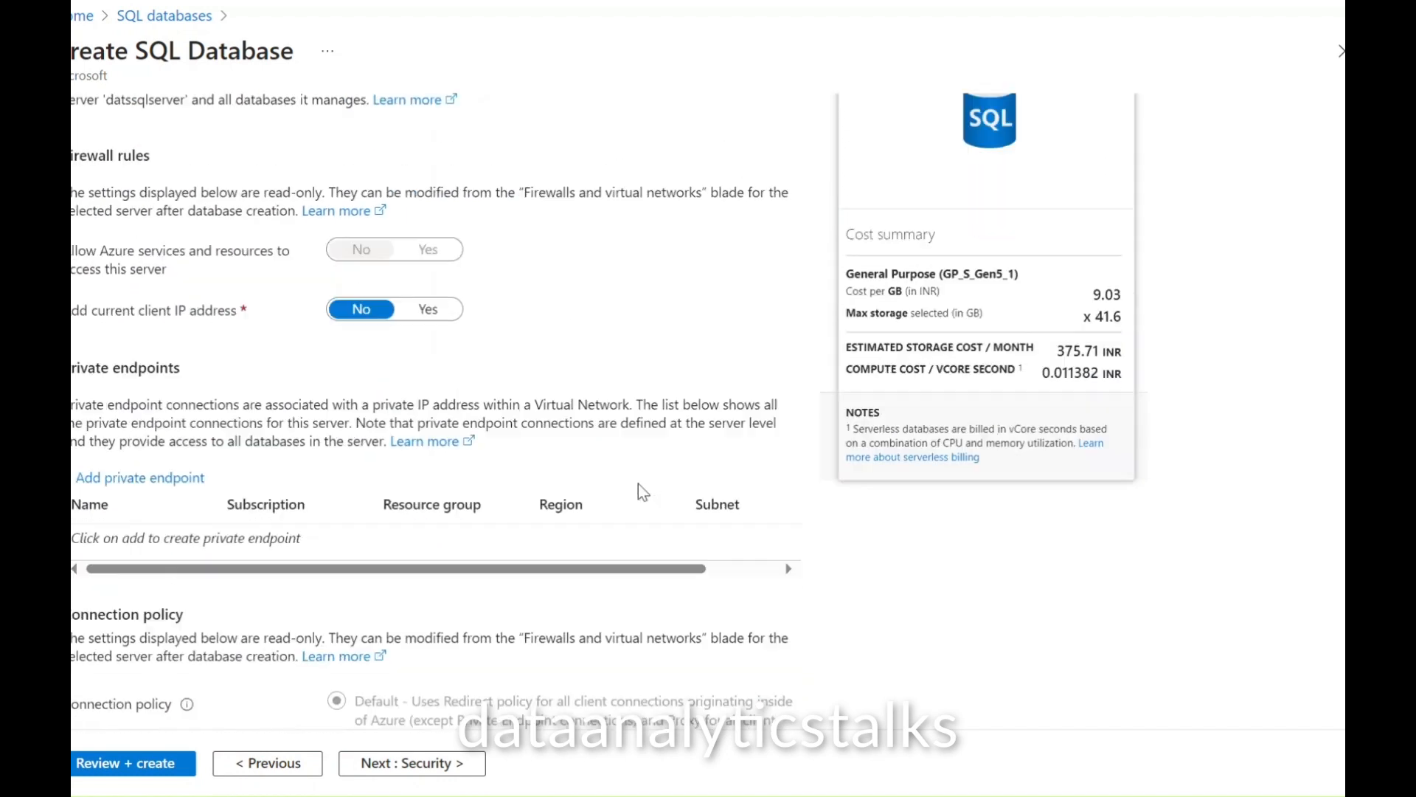
left_click(405, 764)
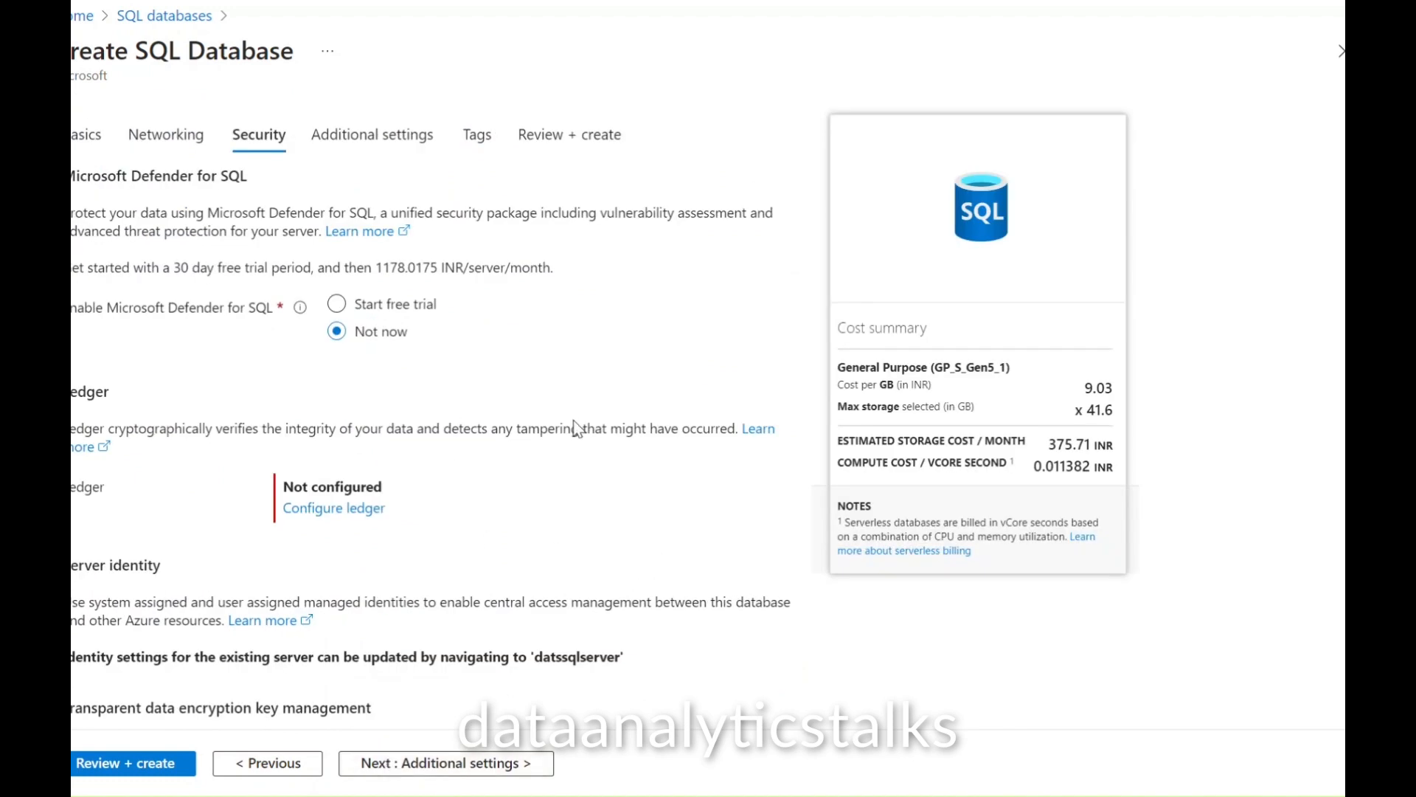
scroll(605, 496, "down", 2)
scroll(605, 496, "down", 3)
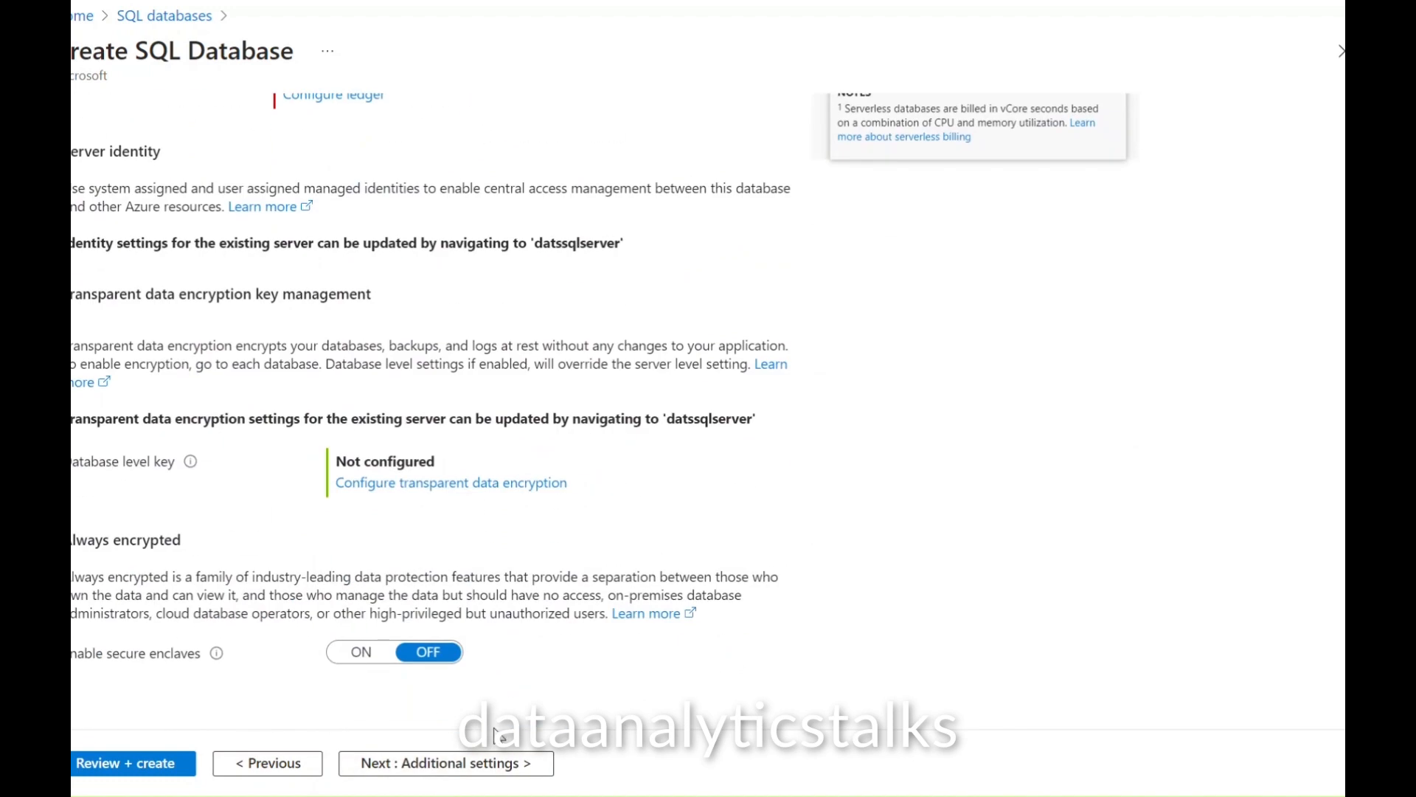
left_click(447, 764)
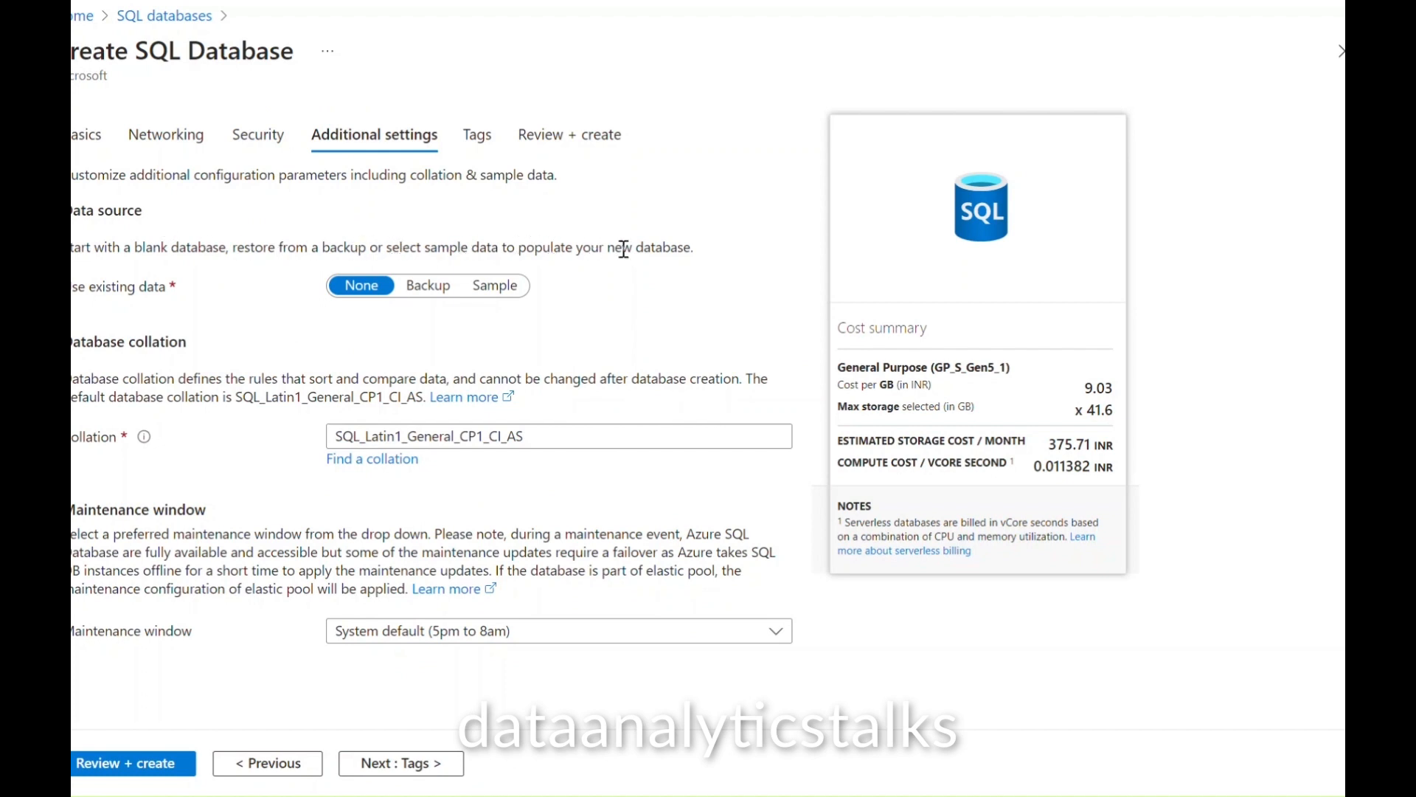
Step: Try Backup as the existing data source and look through the available backups
left_click(432, 290)
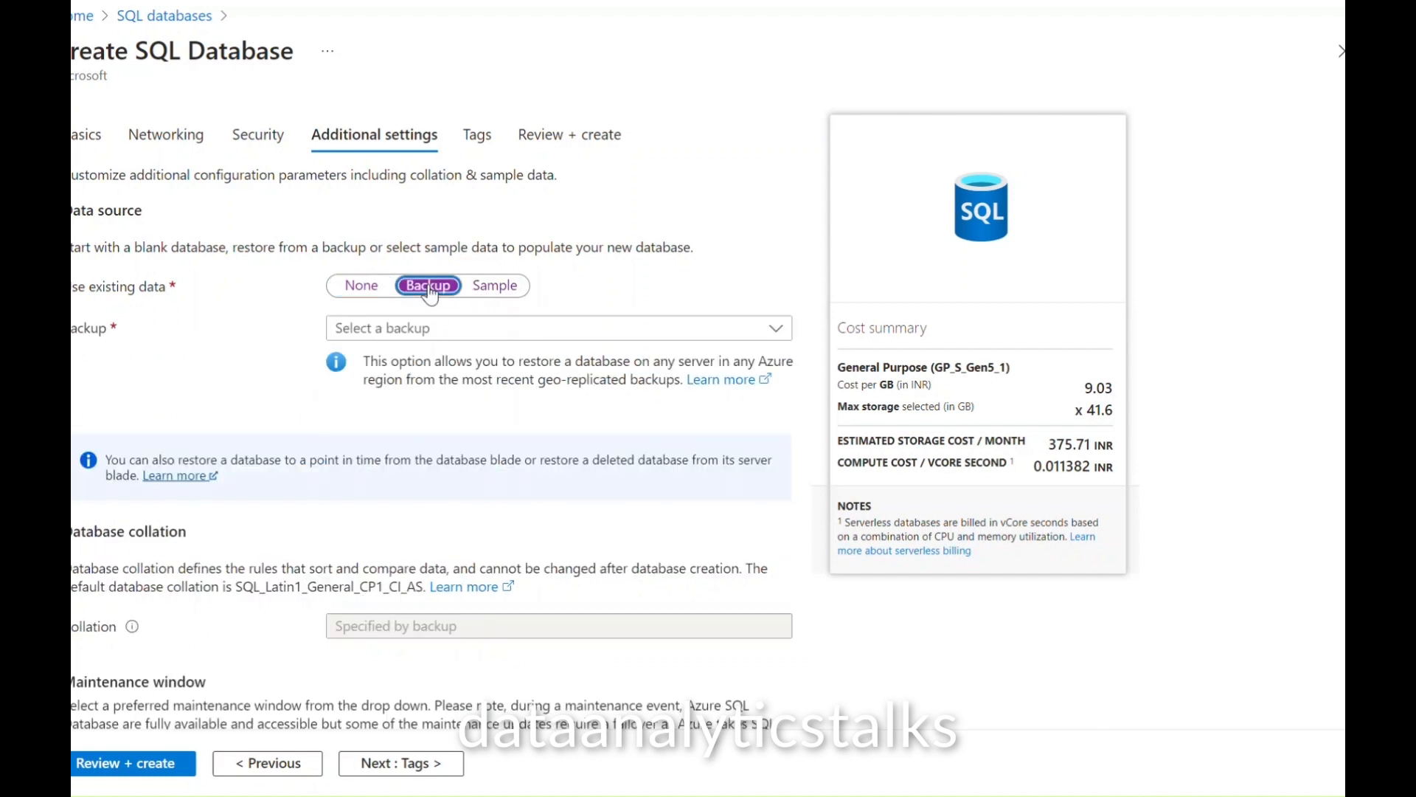
left_click(776, 328)
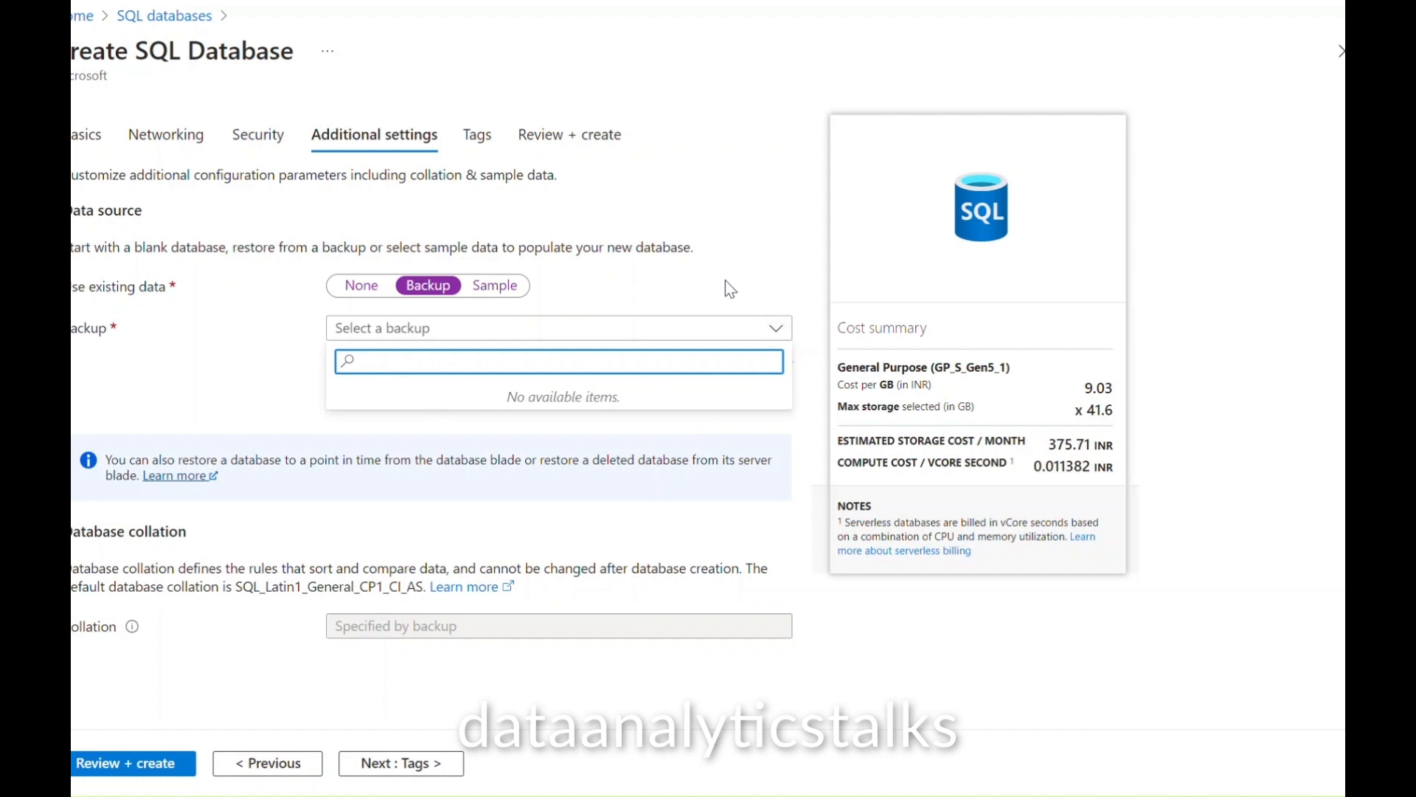
left_click(683, 287)
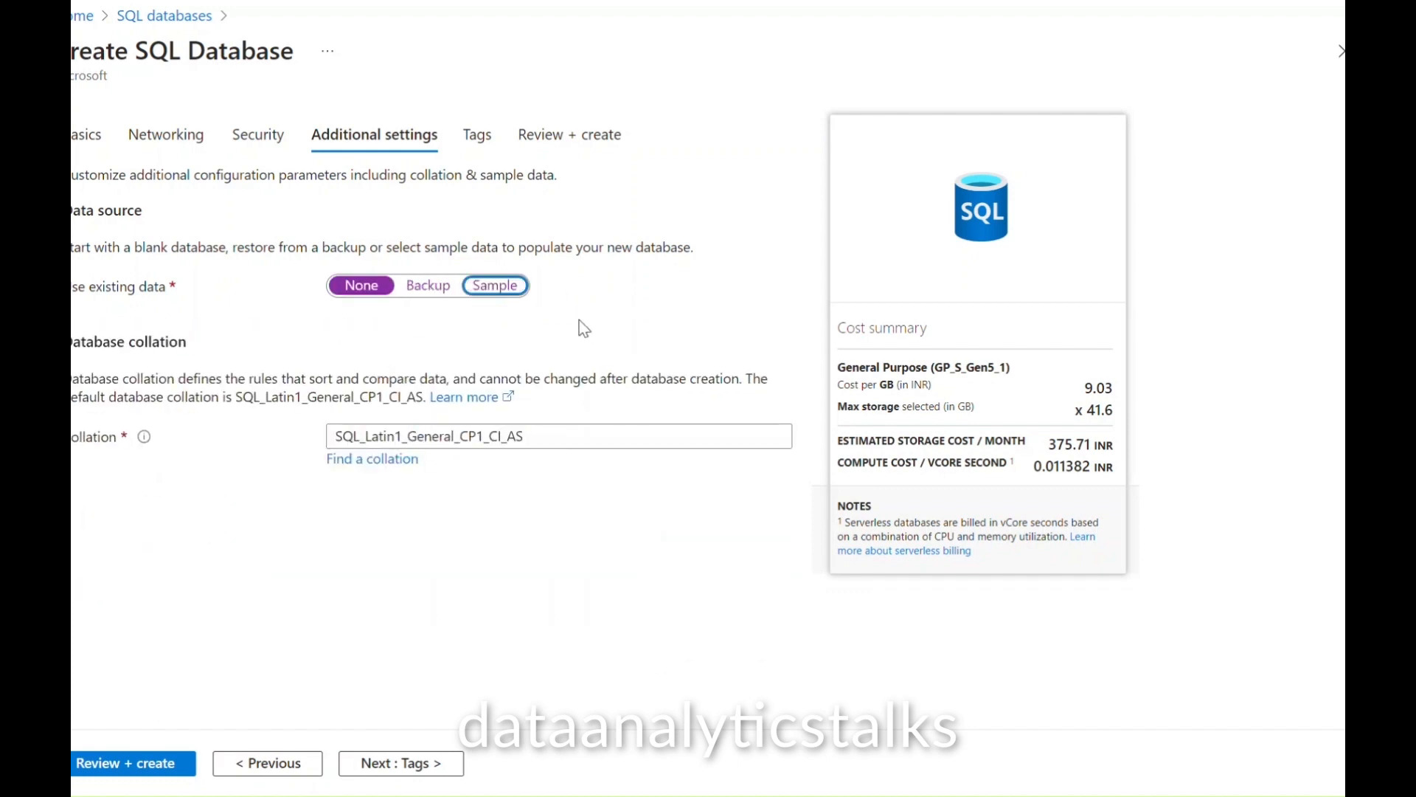
Step: Use the AdventureWorksLT sample as existing data, accept its compute and storage change, and proceed to the review without adding tags
left_click(508, 294)
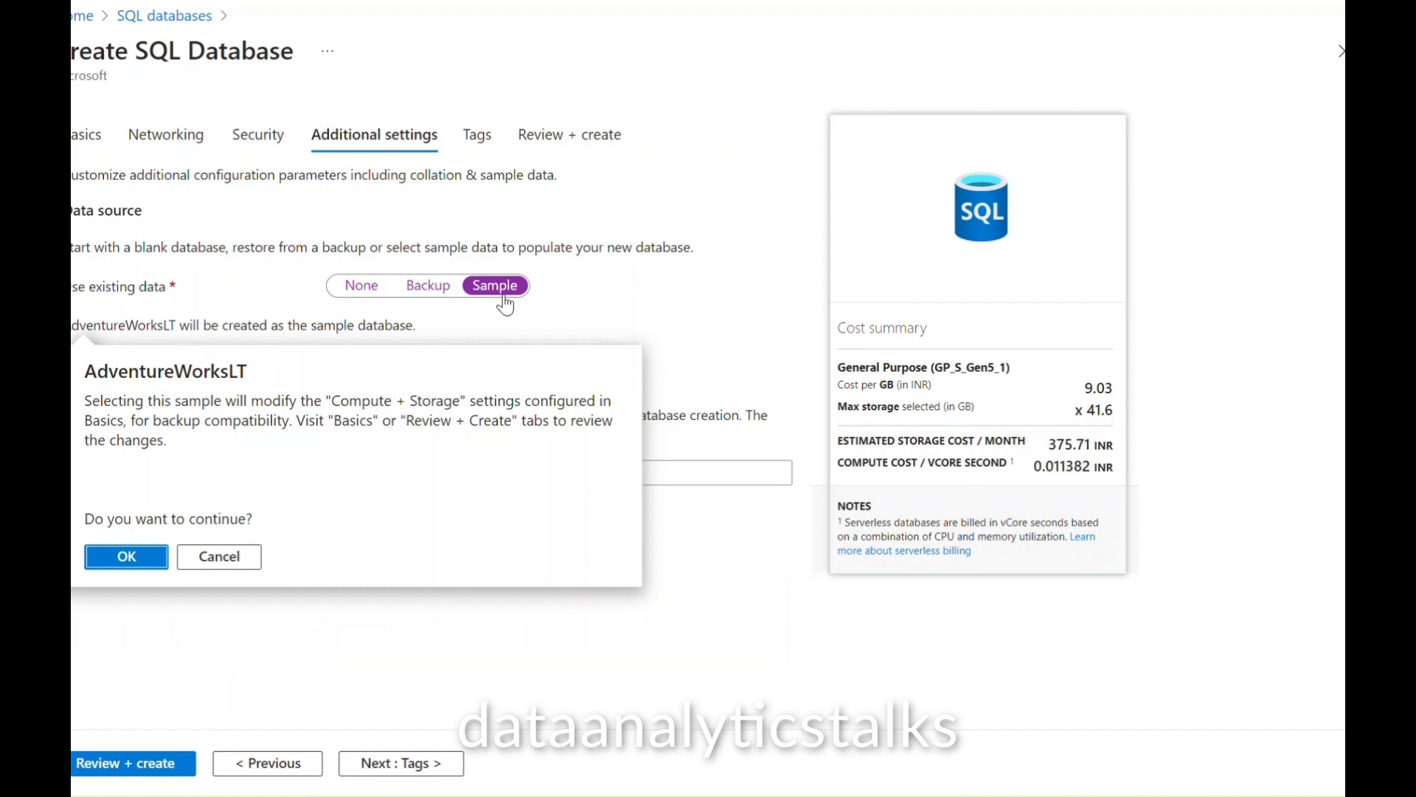
left_click(137, 562)
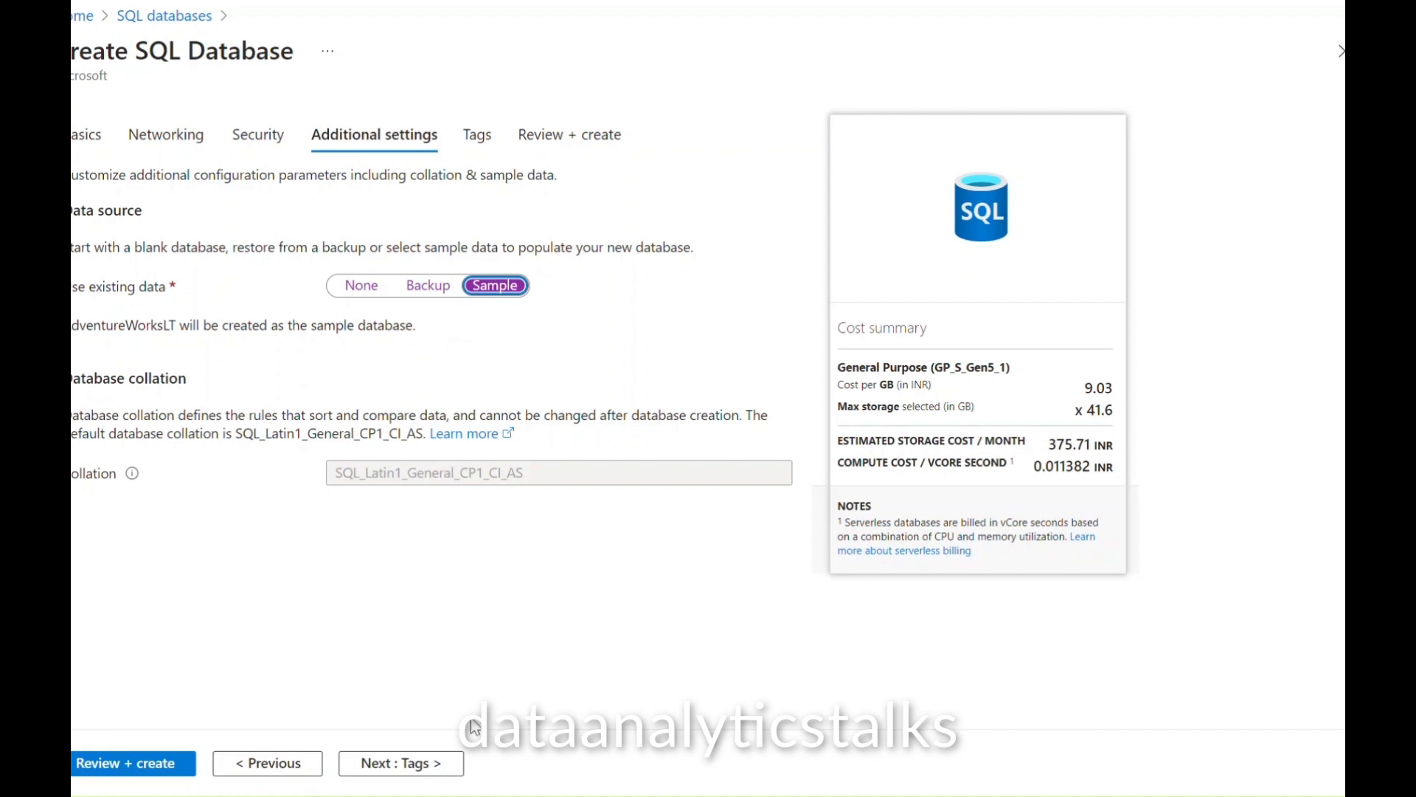
left_click(403, 775)
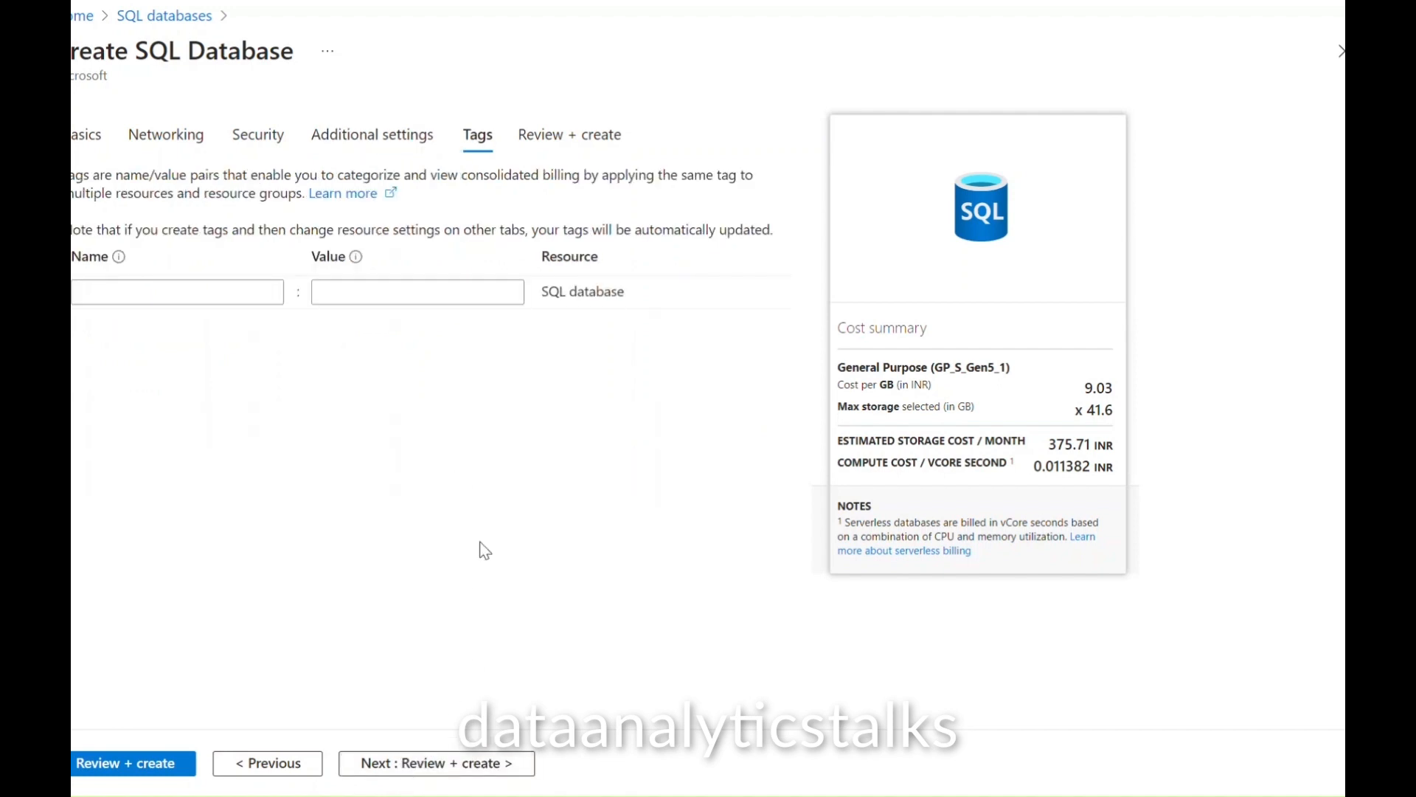
left_click(445, 767)
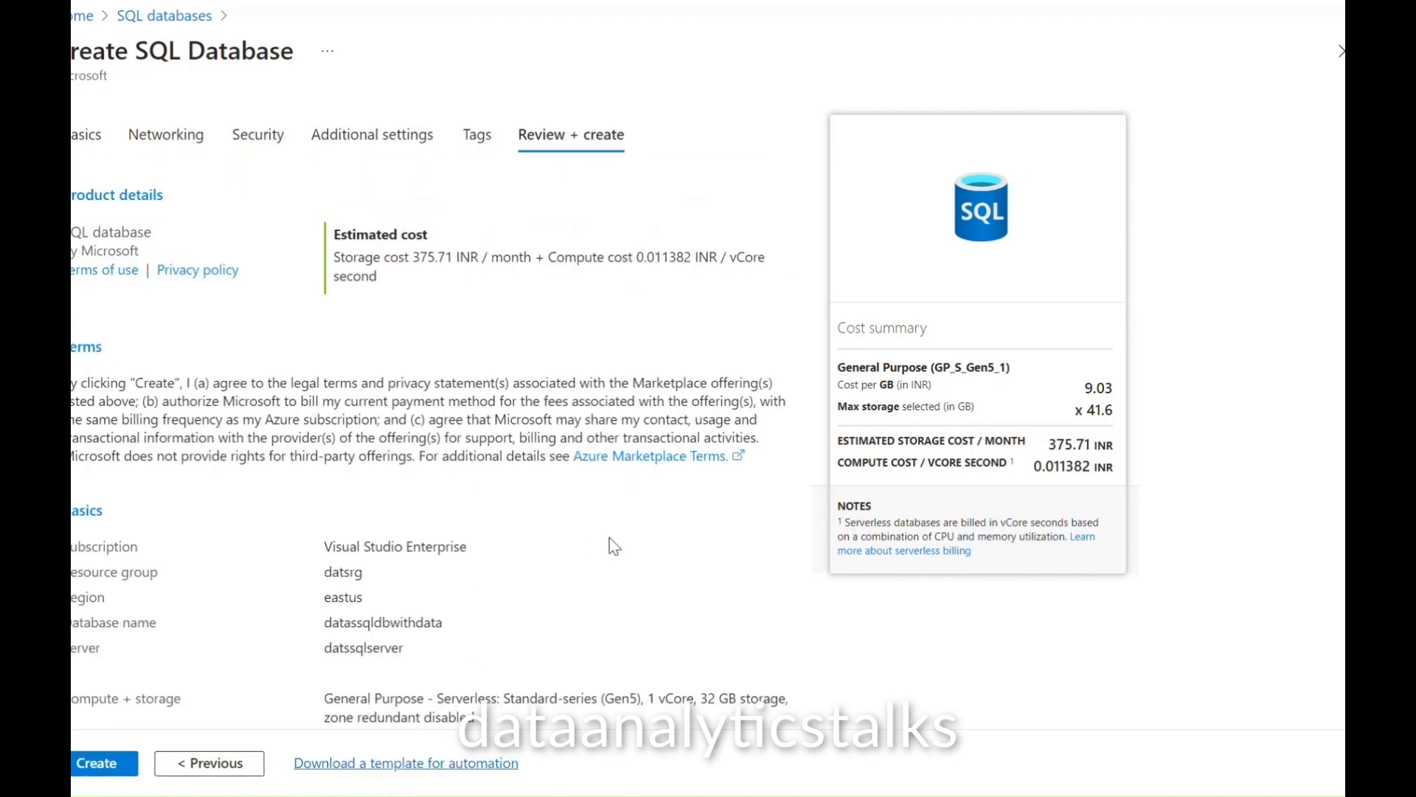
Step: Check the basics, networking, security and additional settings in the summary and create the datassqldbwithdata database
scroll(611, 544, "down", 6)
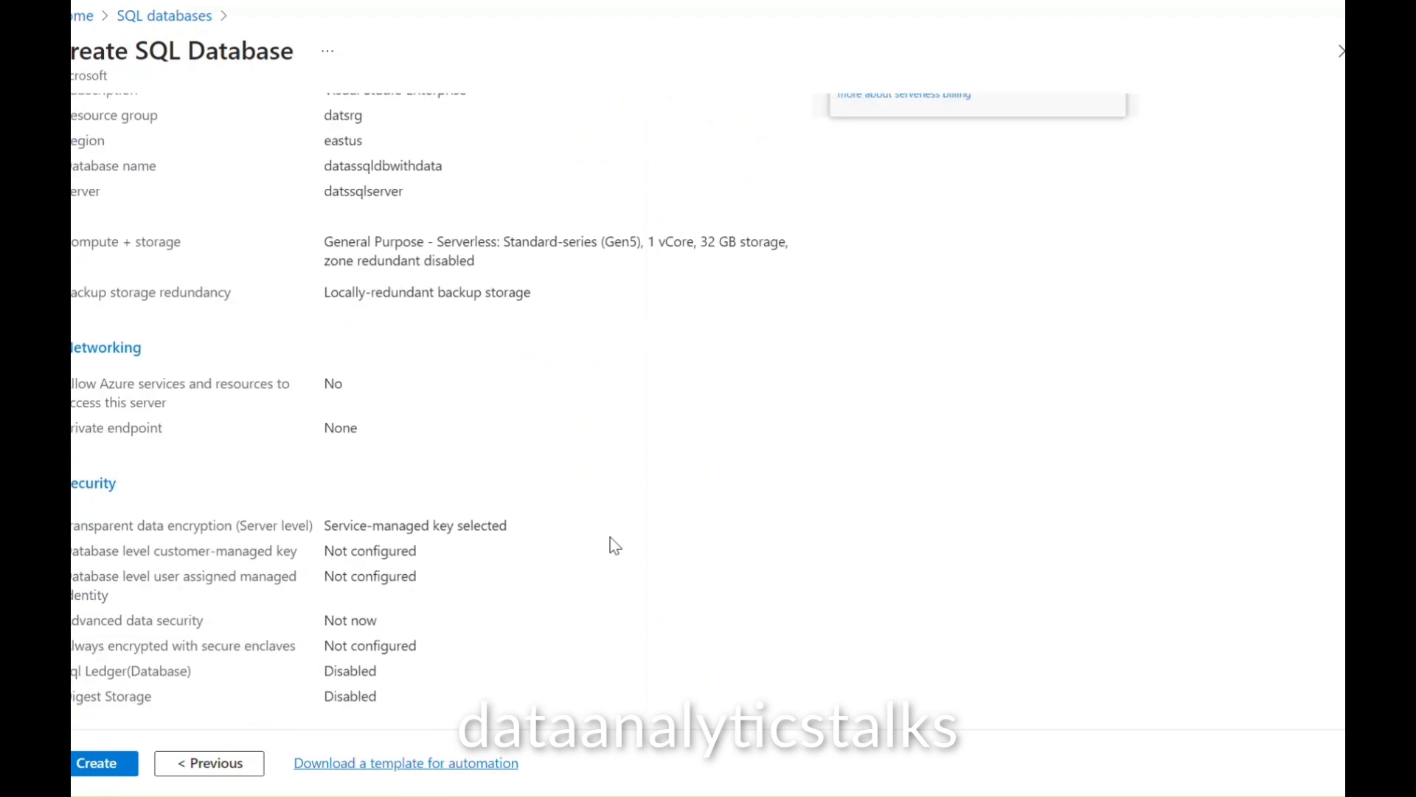
scroll(616, 546, "down", 3)
scroll(615, 546, "up", 7)
scroll(615, 546, "down", 7)
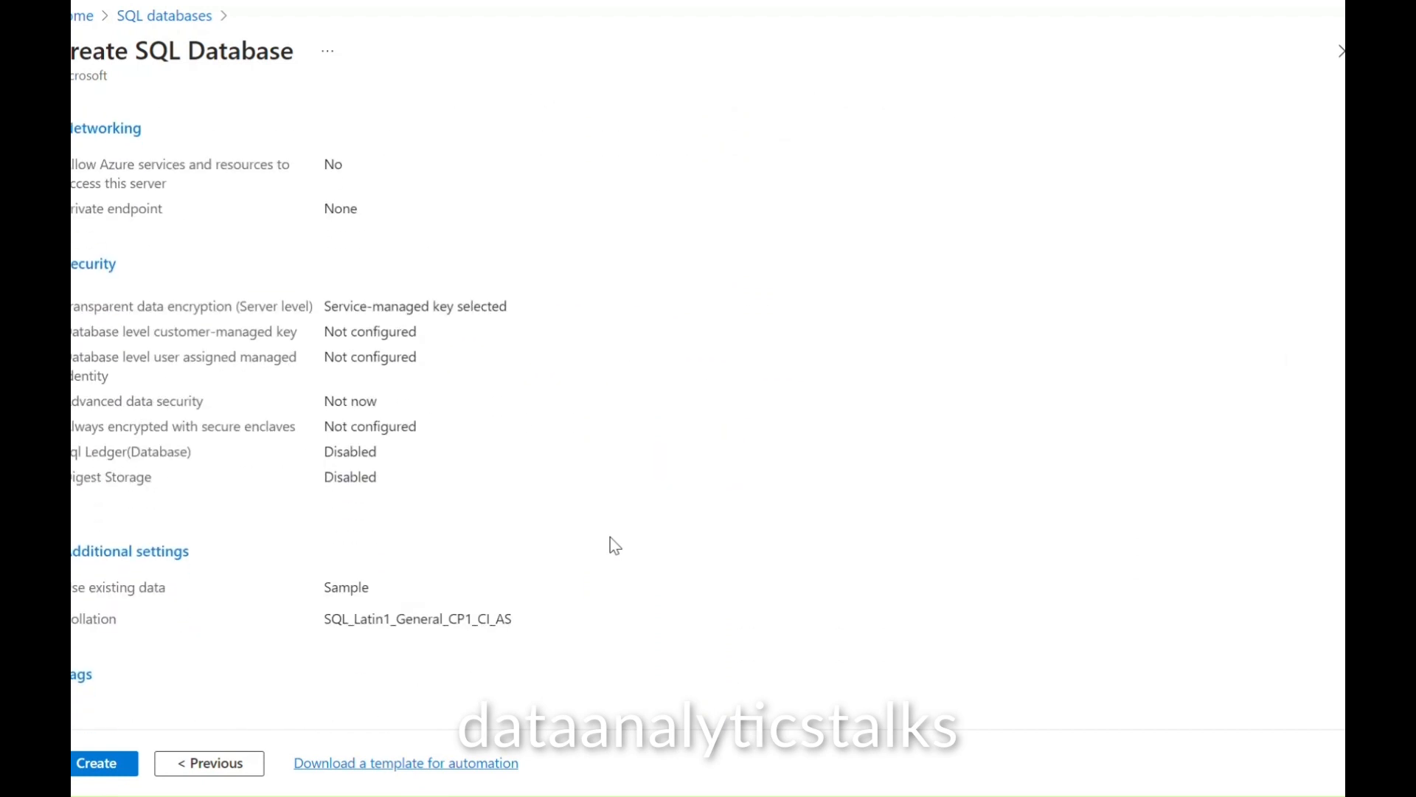
scroll(611, 539, "up", 7)
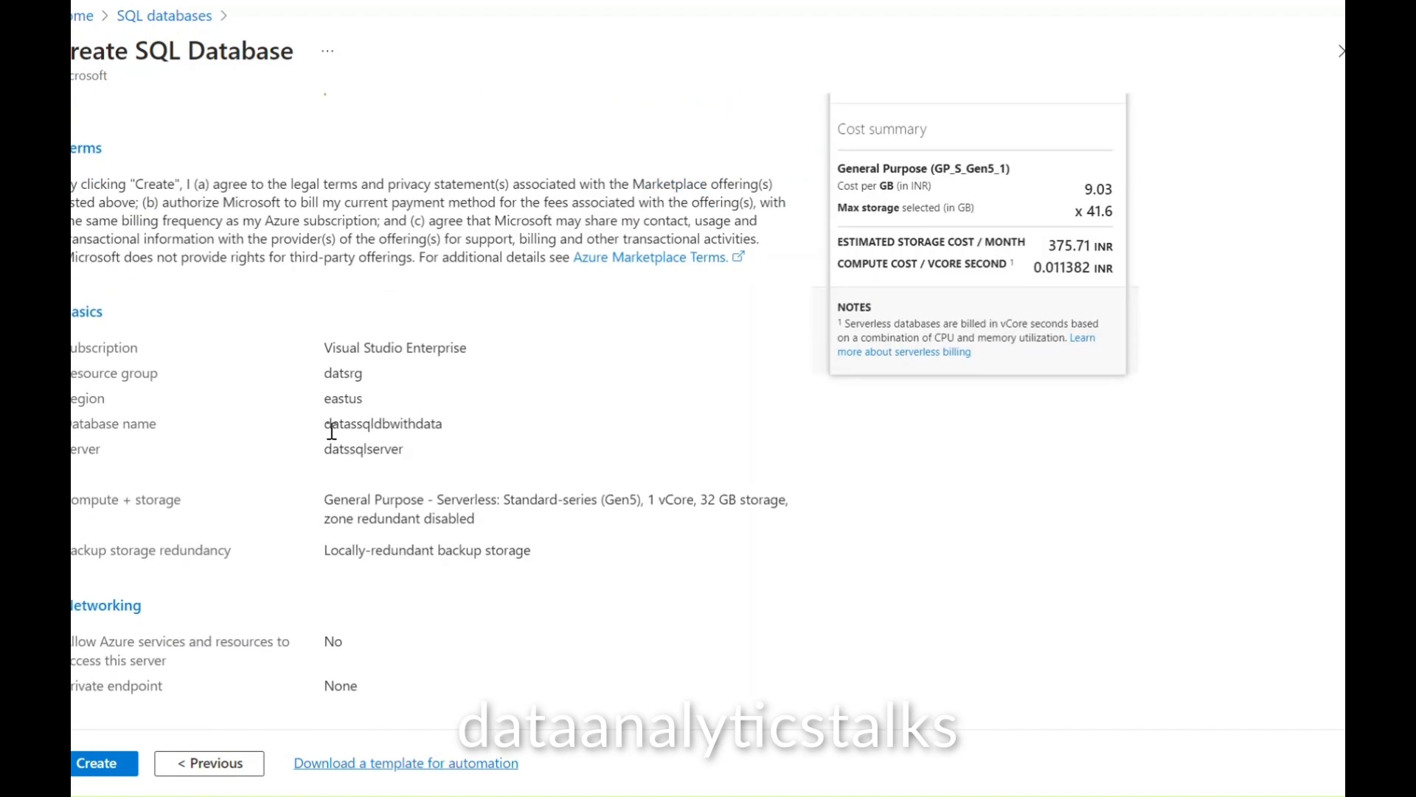
left_click_drag(325, 424, 445, 424)
scroll(537, 525, "down", 7)
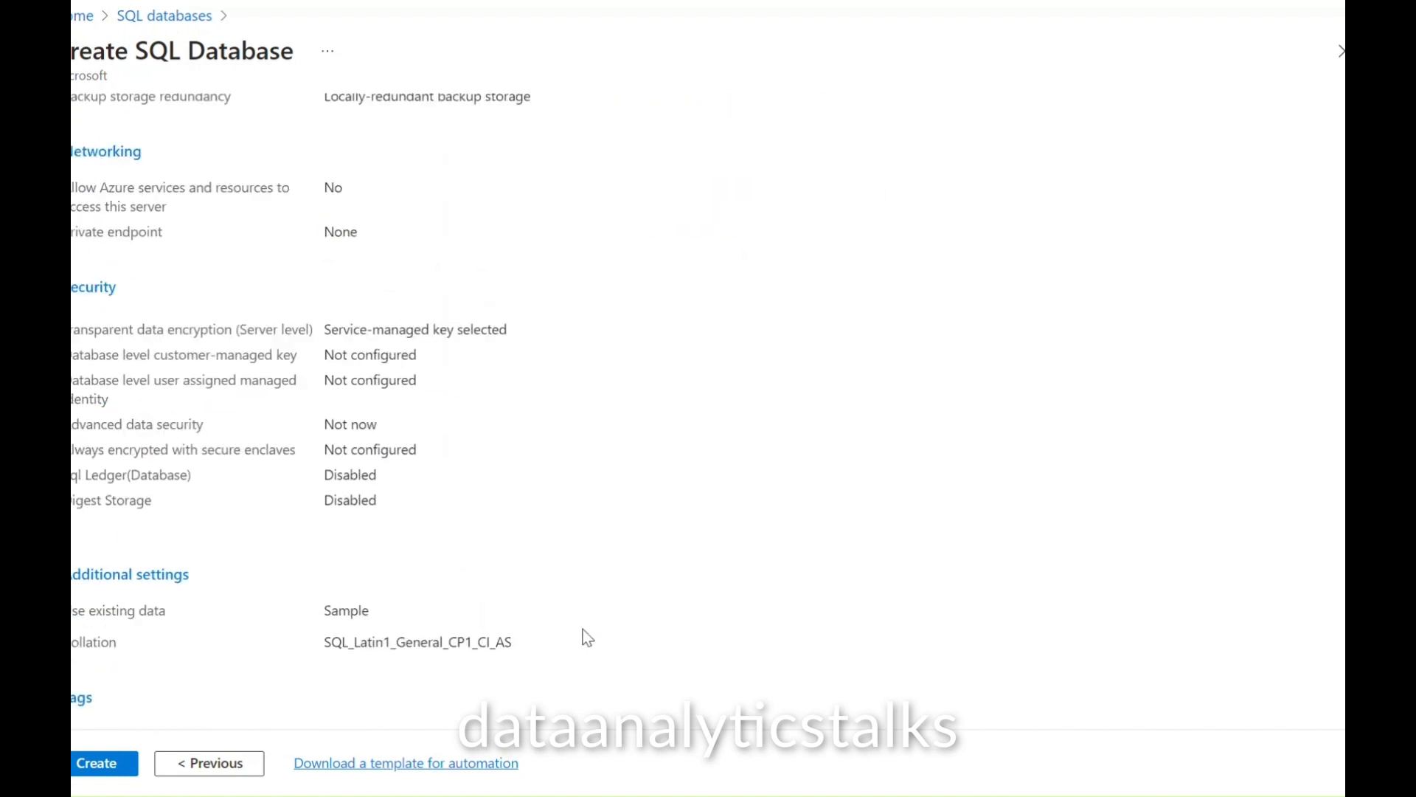
left_click(99, 764)
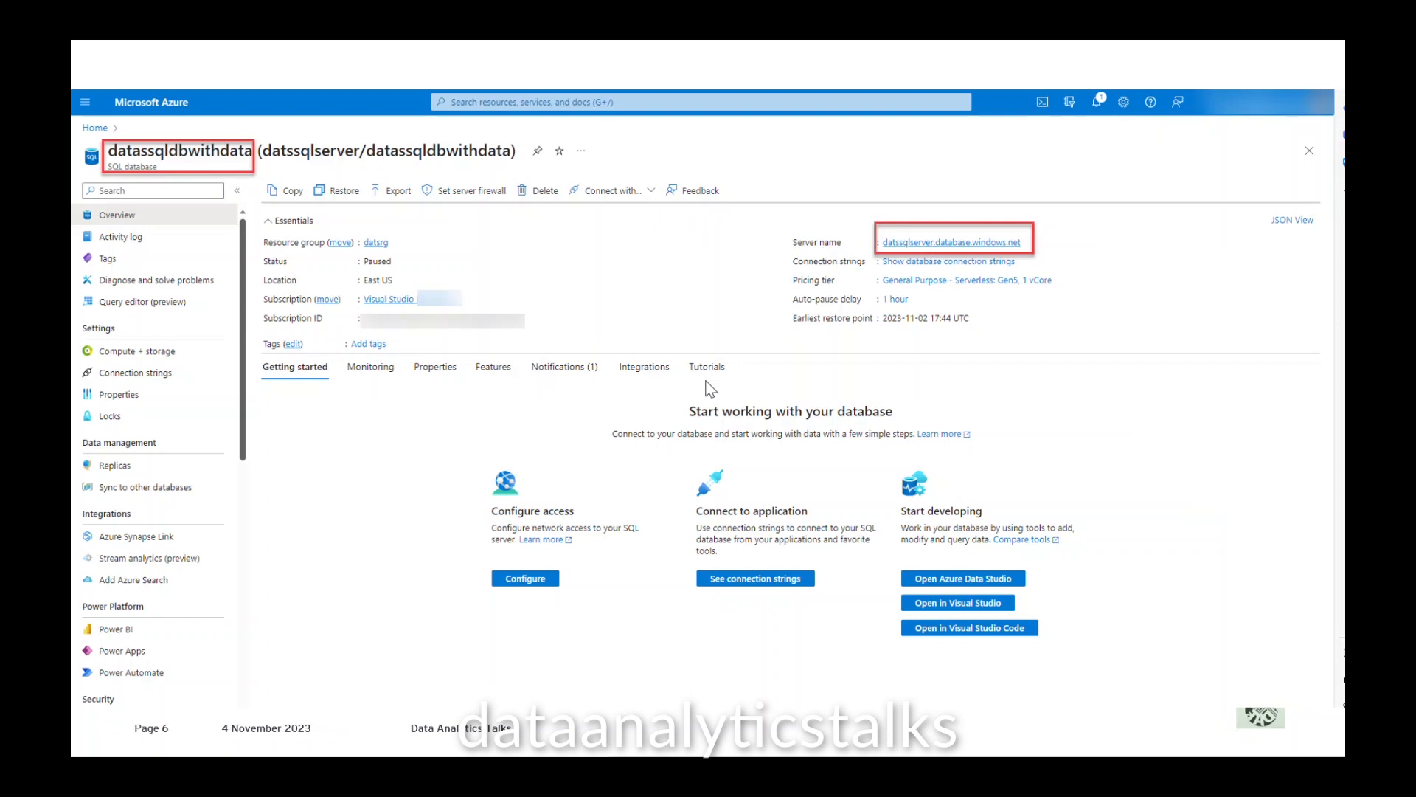
left_click(181, 177)
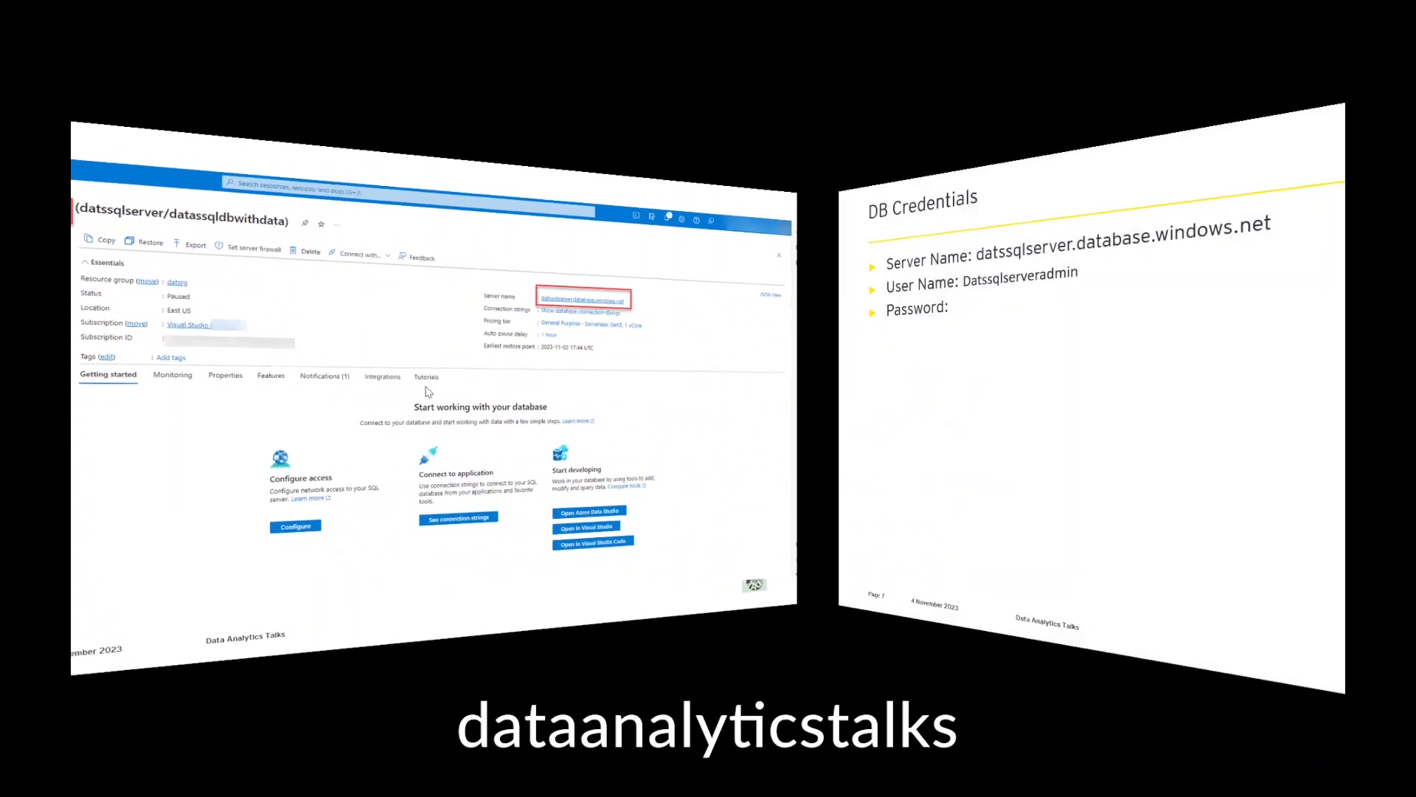
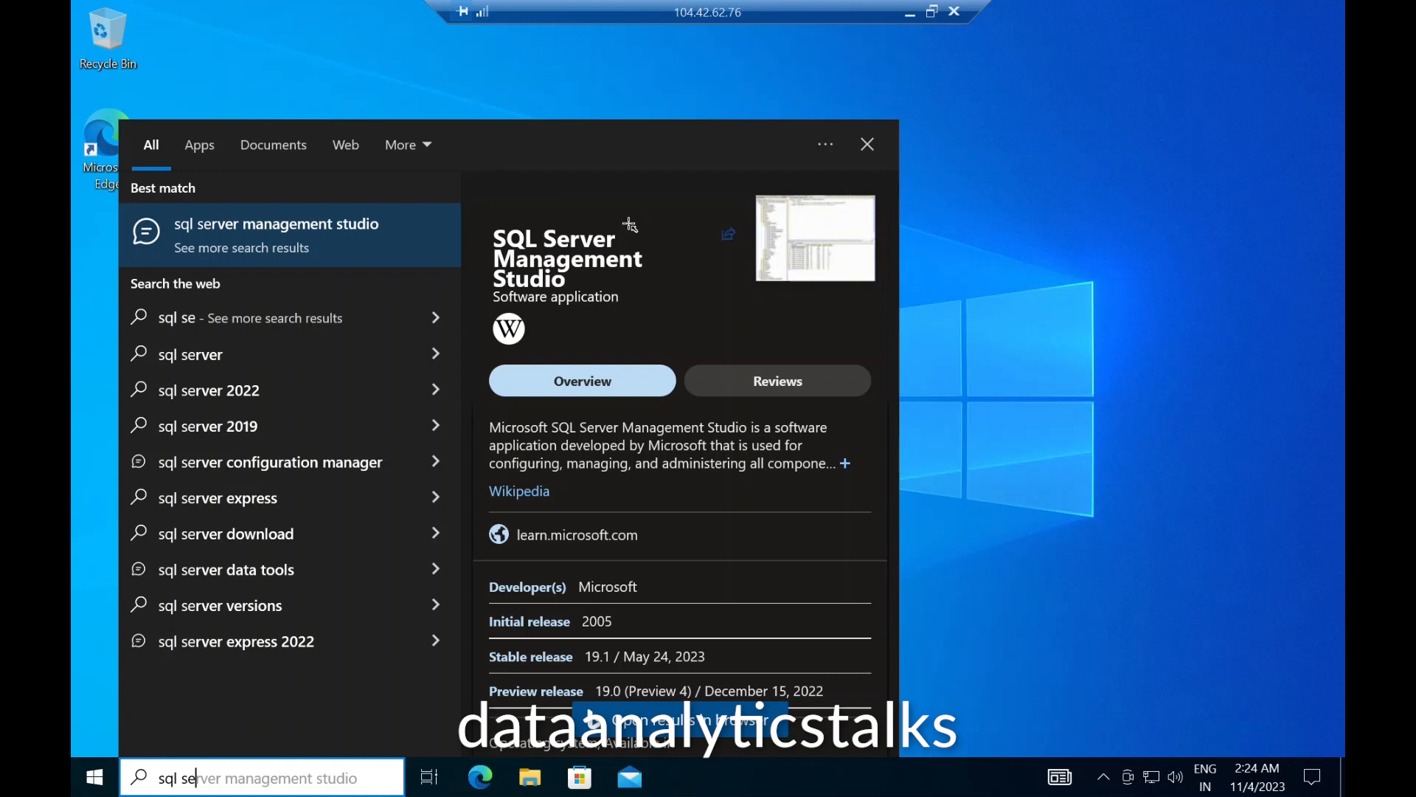
Step: In Microsoft Edge on the remote machine, search for "sql server management studio download" and open Microsoft Learn's SSMS download page
left_click(907, 217)
left_click(502, 786)
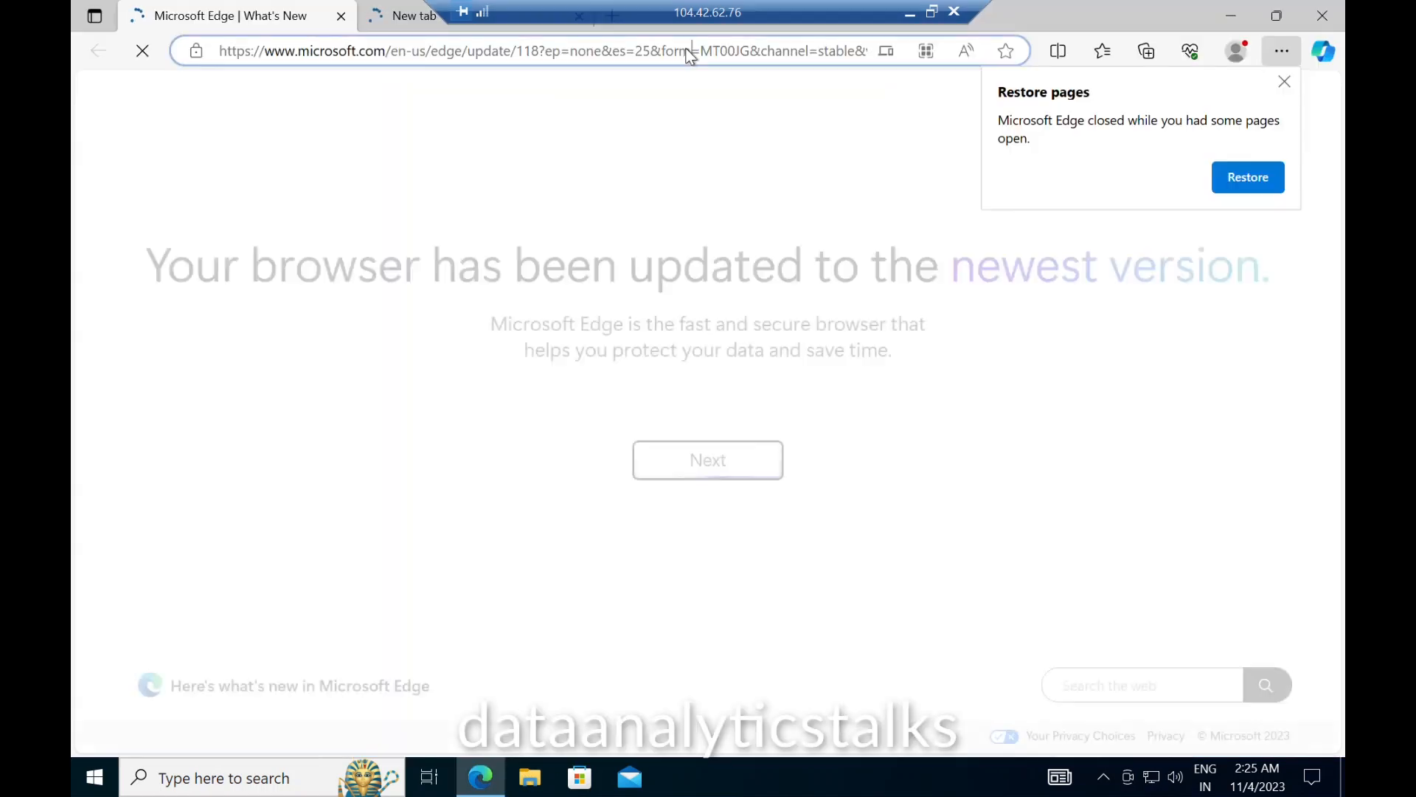
left_click(688, 49)
type("sq")
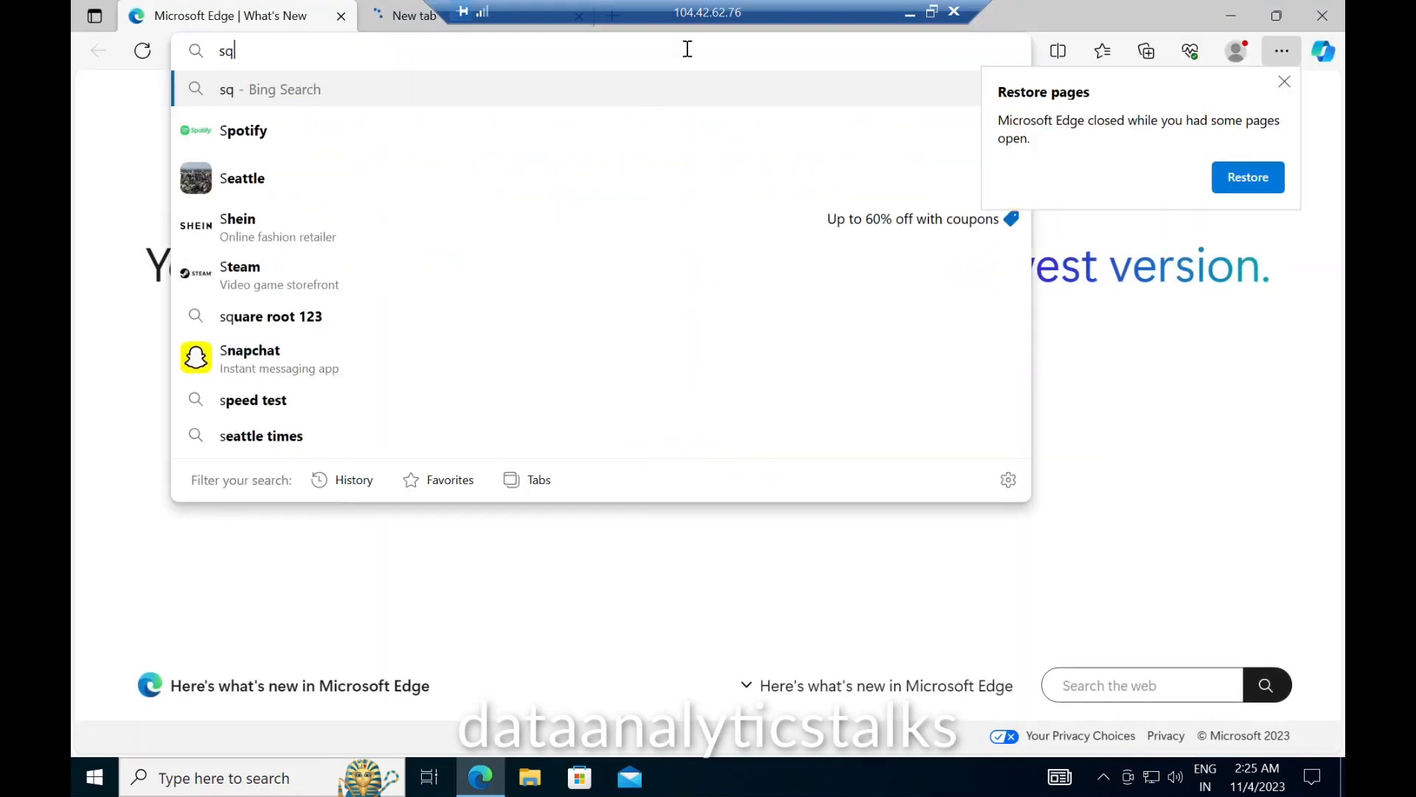
type("ls server manage")
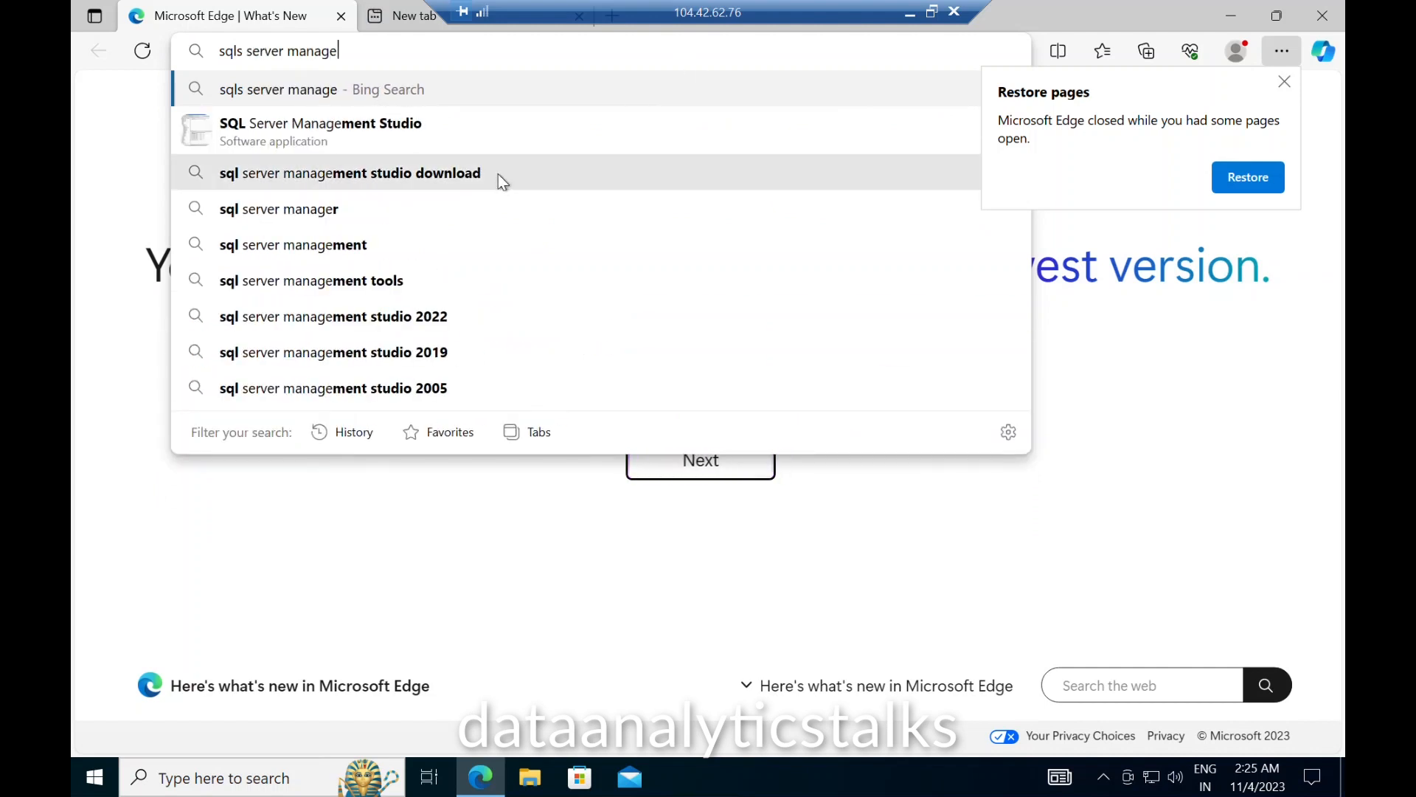
left_click(498, 174)
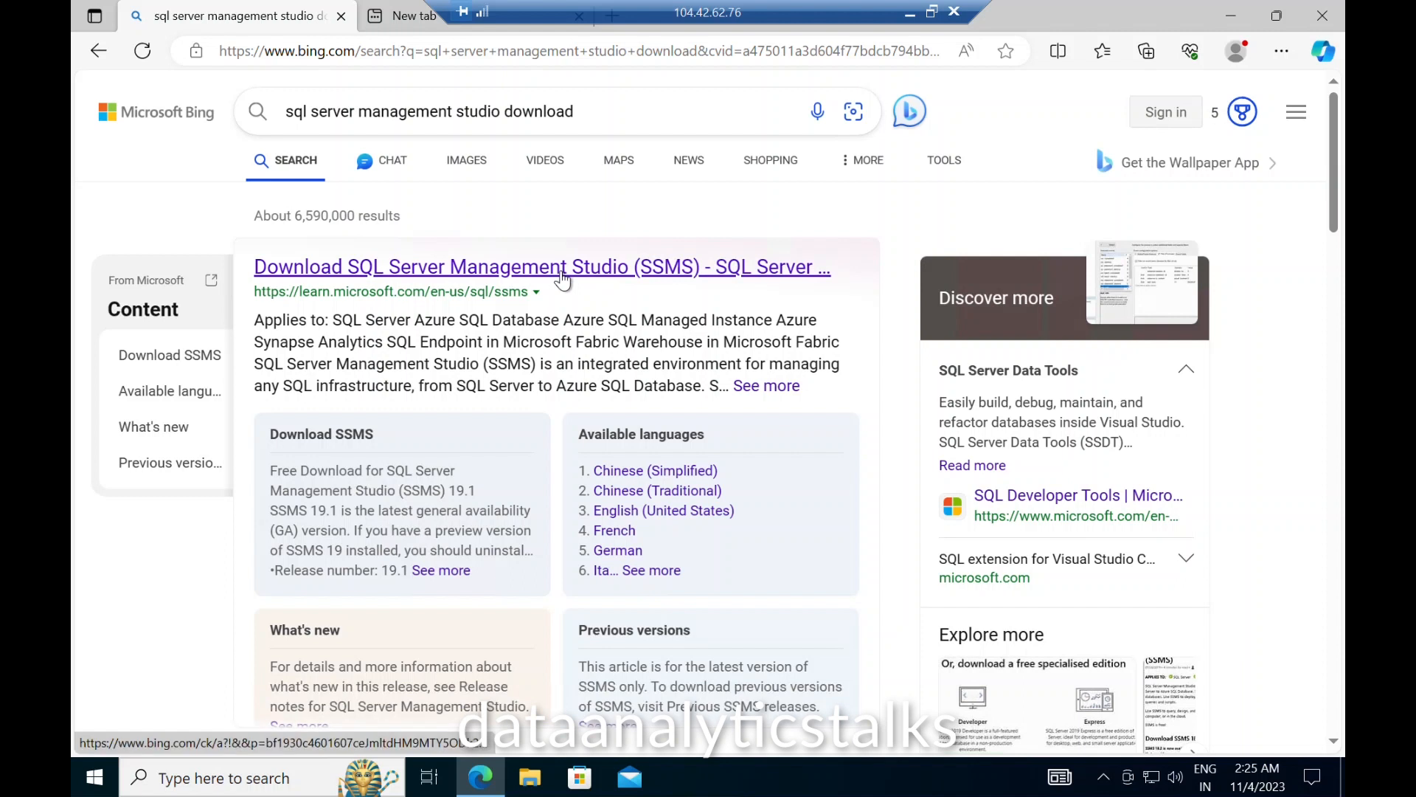
left_click(563, 276)
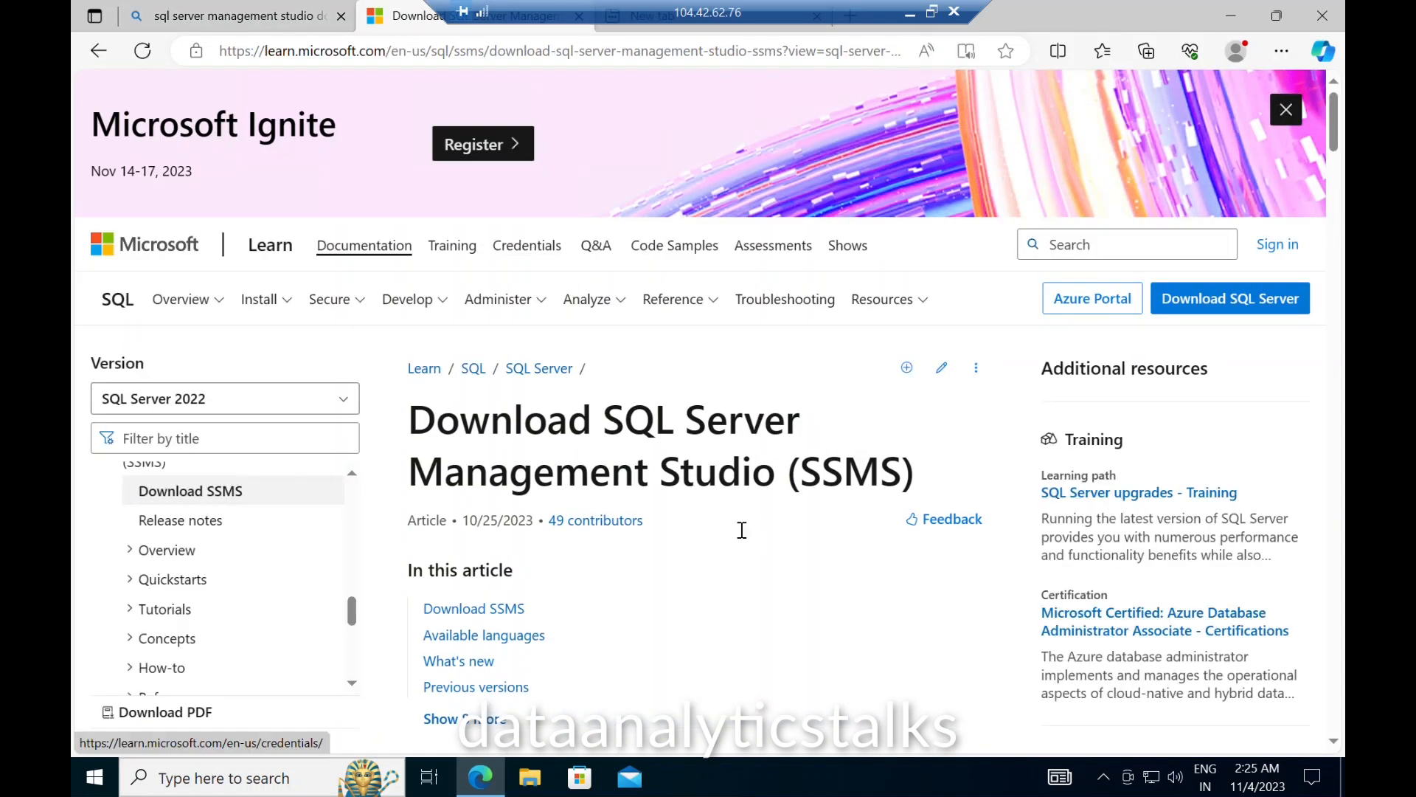
Step: Download the free SQL Server Management Studio (SSMS) 19.1 installer from the Download SSMS section
scroll(743, 529, "down", 5)
scroll(625, 339, "up", 3)
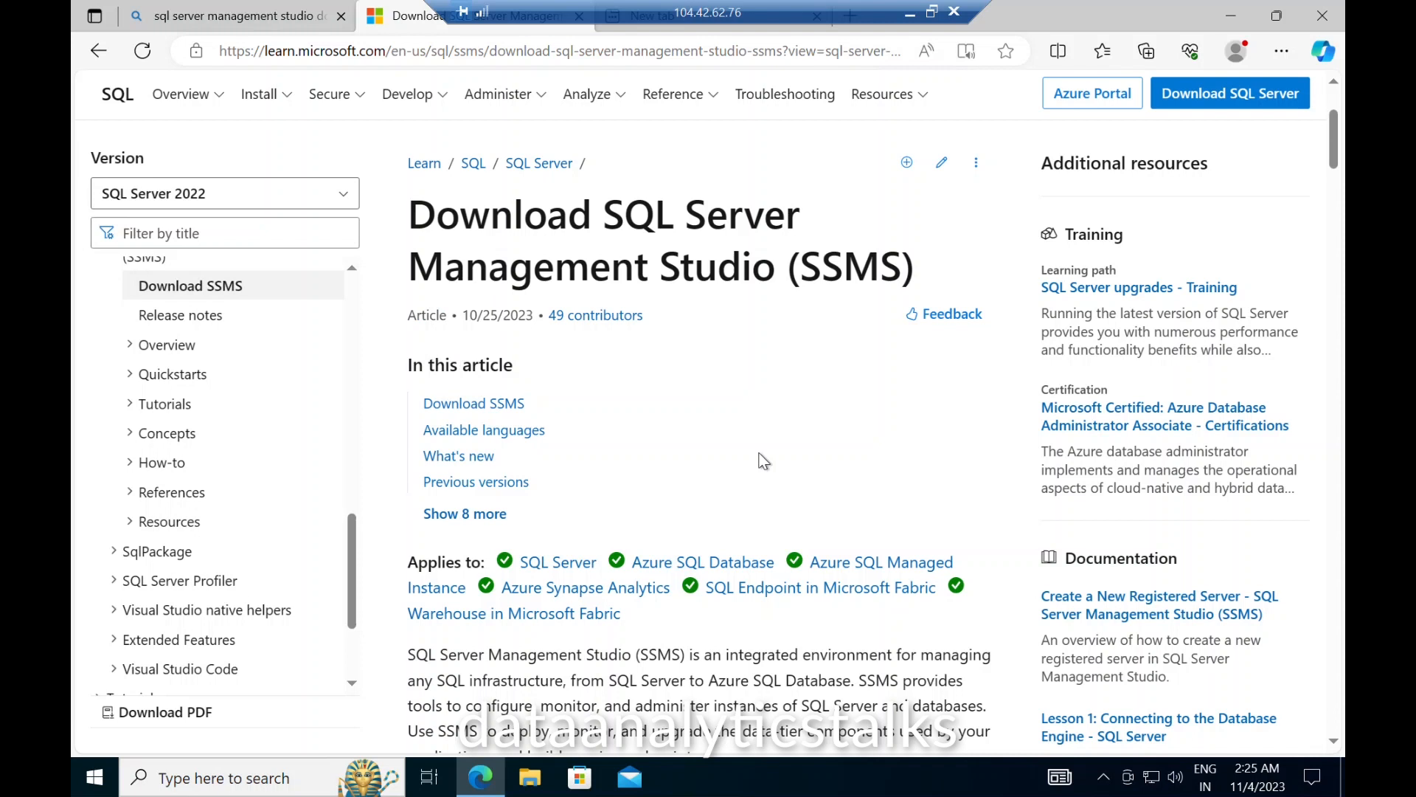
scroll(763, 460, "down", 4)
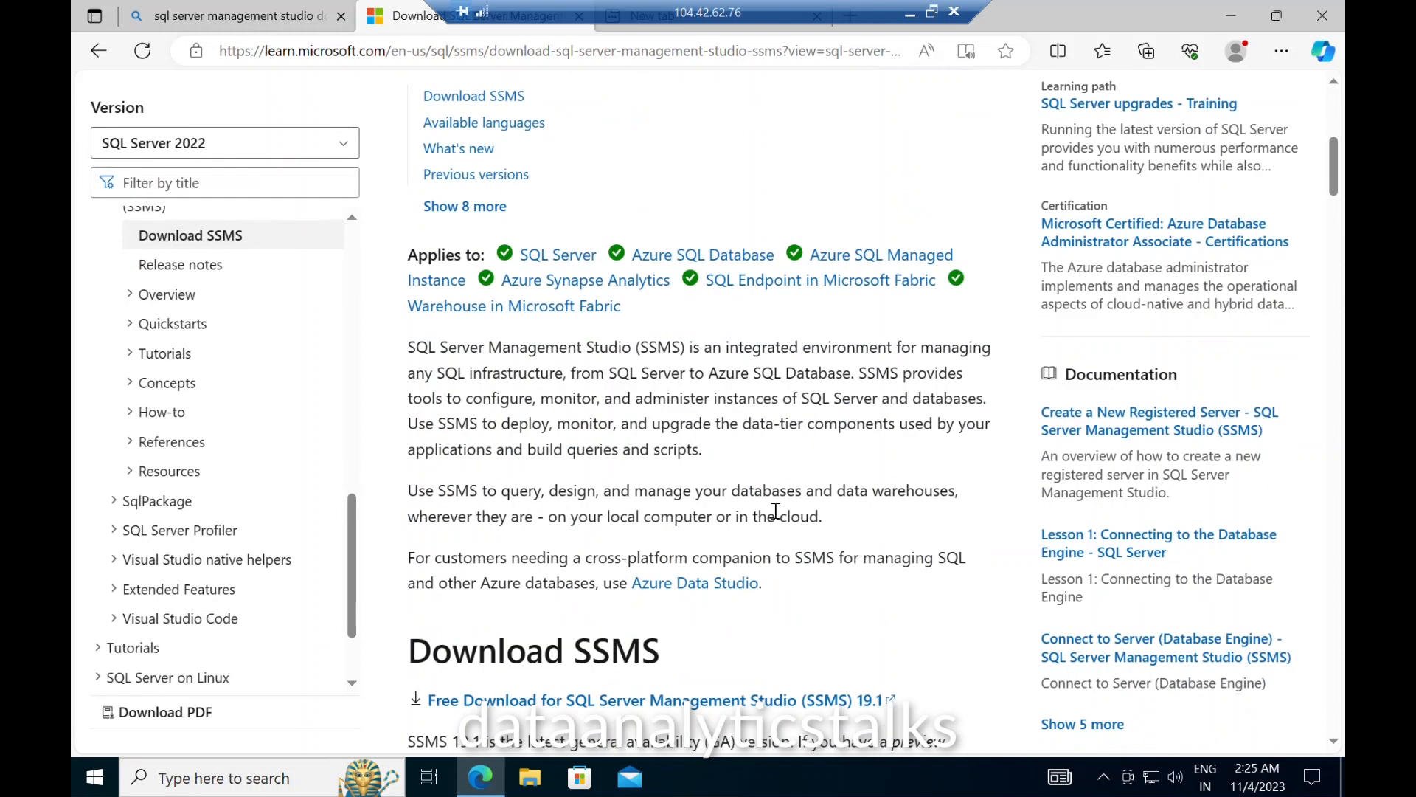
scroll(842, 472, "down", 4)
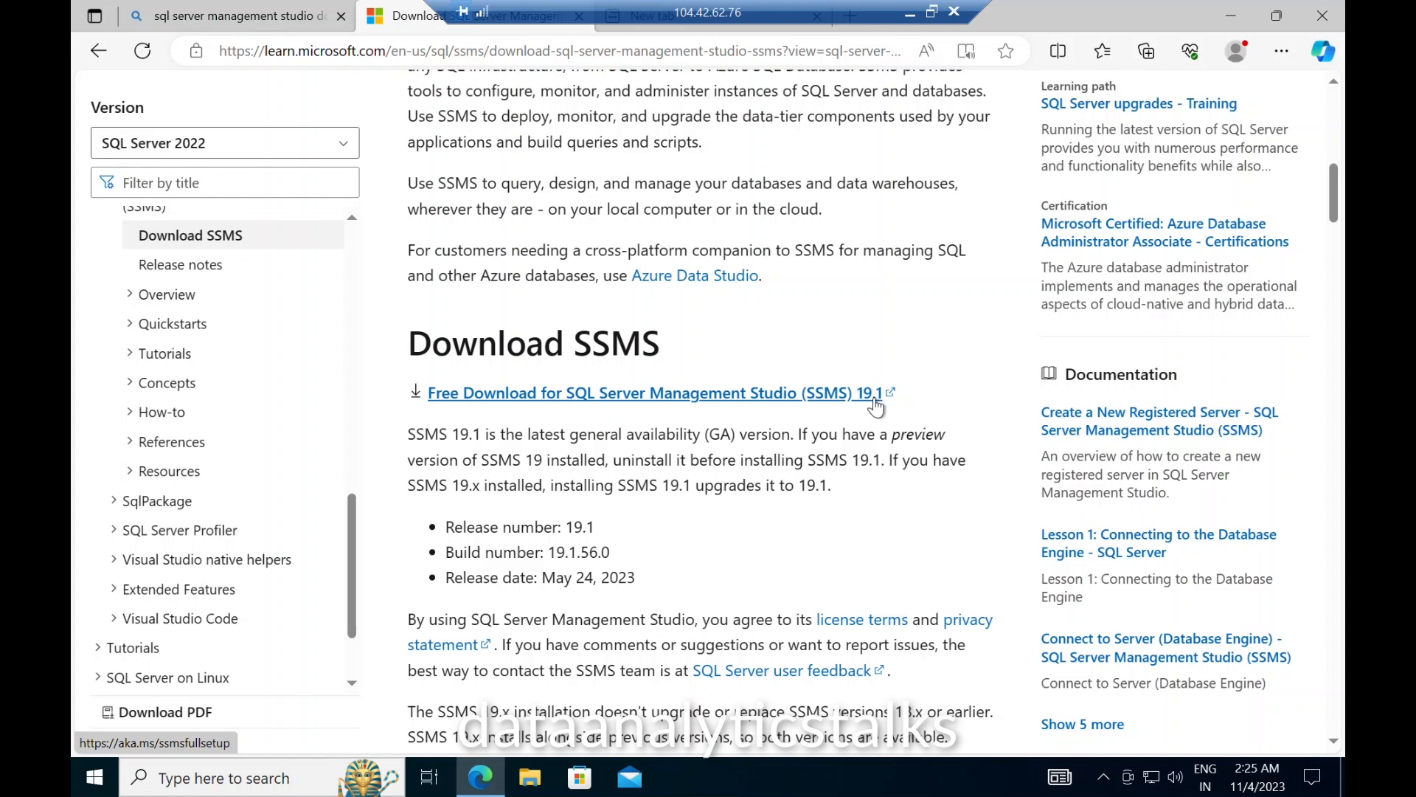
left_click(670, 405)
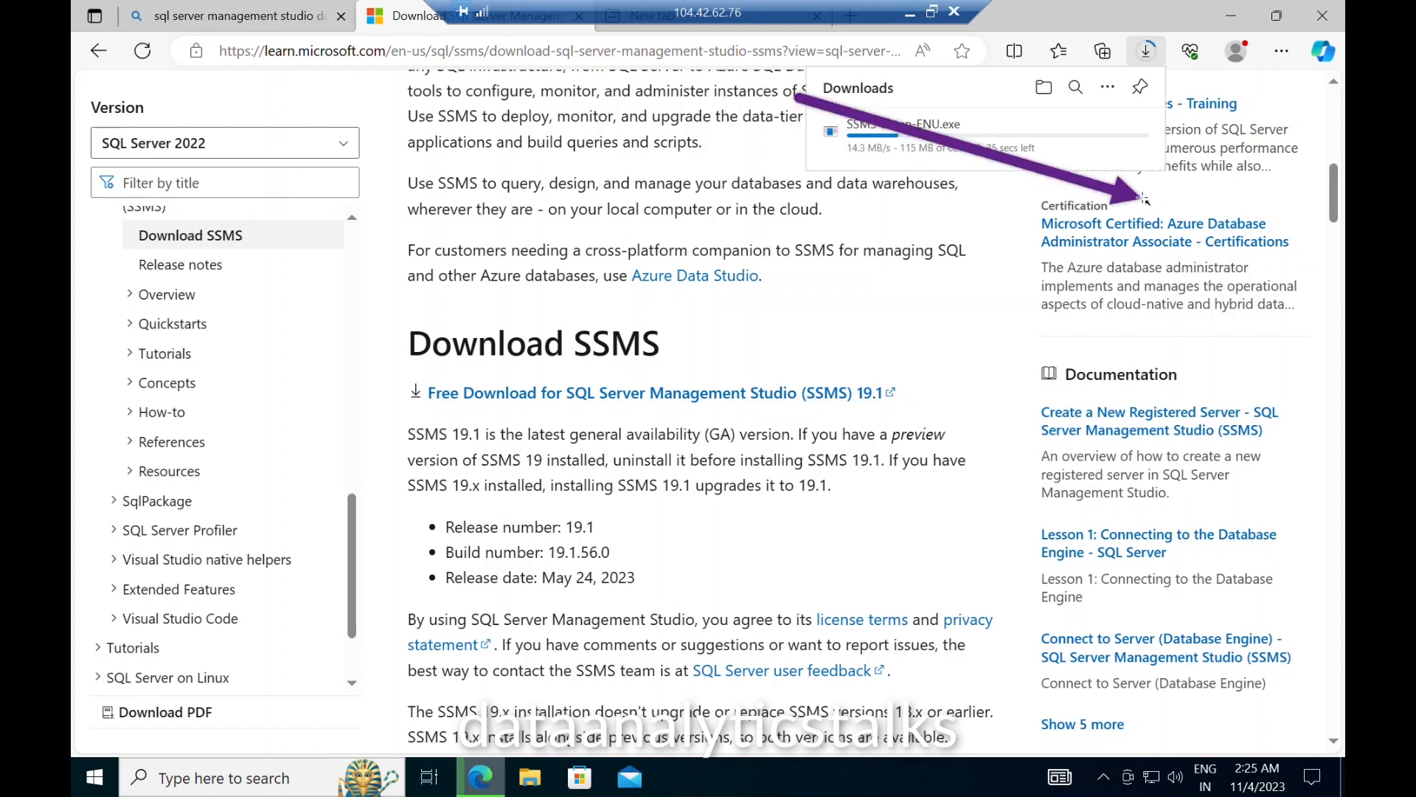
left_click_drag(864, 128, 865, 113)
left_click_drag(807, 91, 1187, 189)
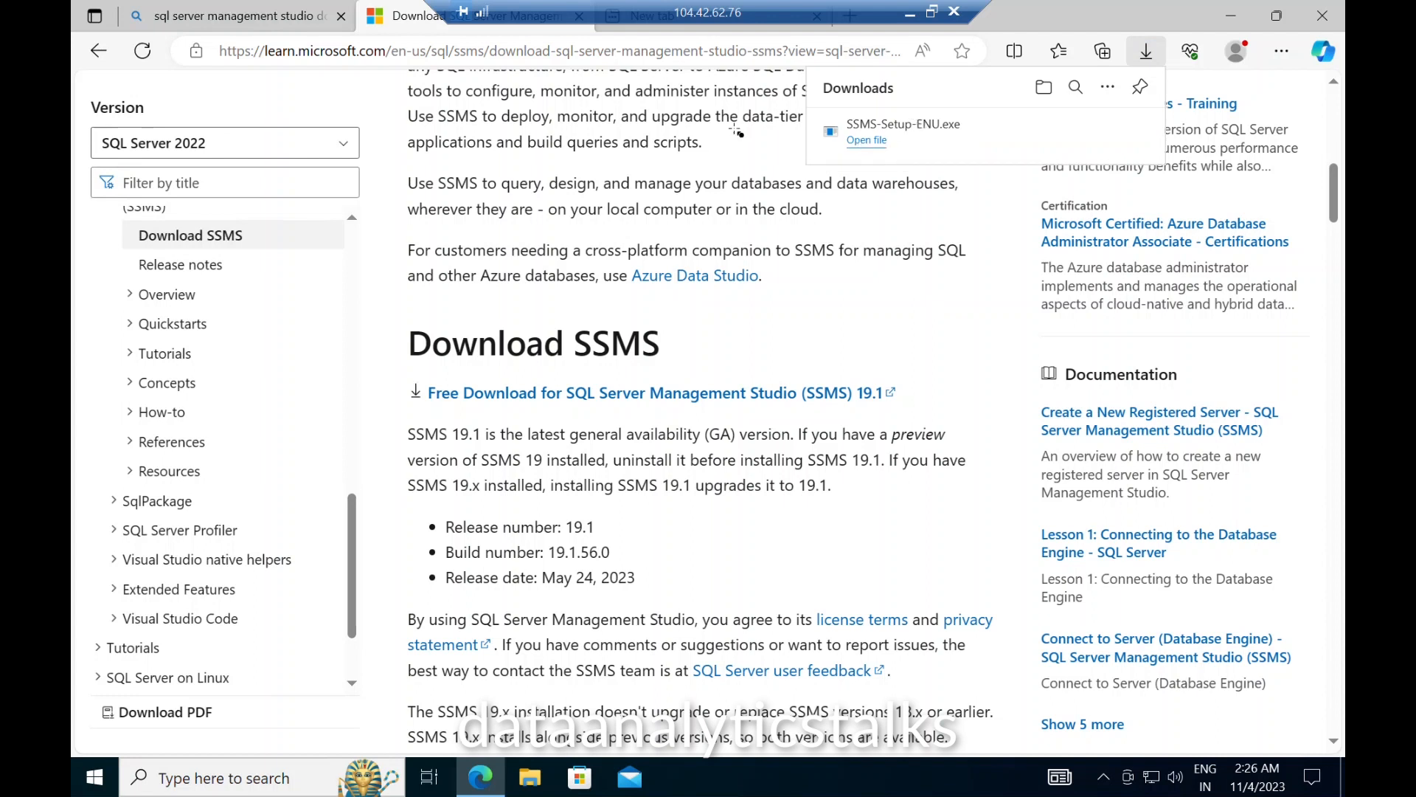
Step: Run SSMS-Setup-ENU.exe and install SQL Server Management Studio 19.1 in the default Program Files (x86) location
left_click(870, 146)
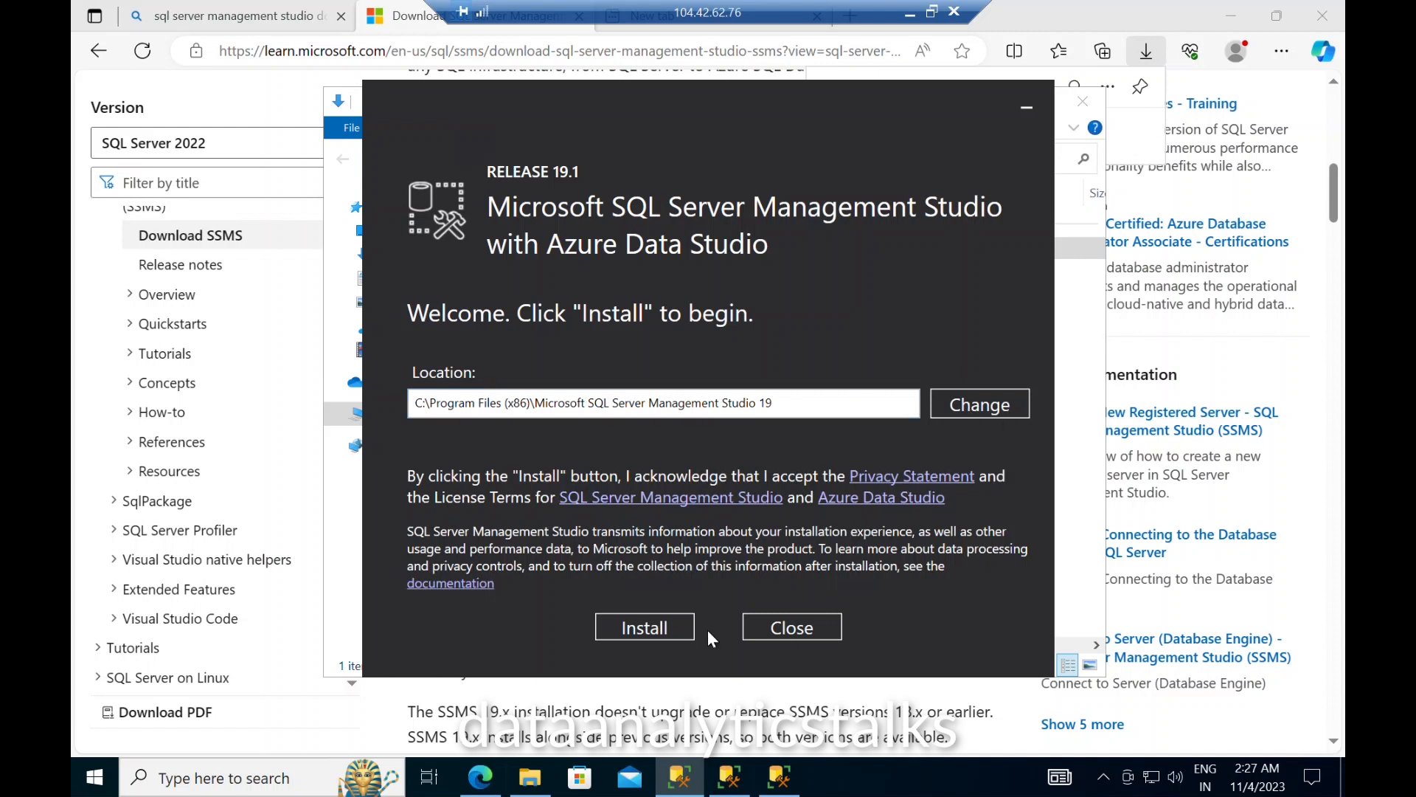
left_click(650, 632)
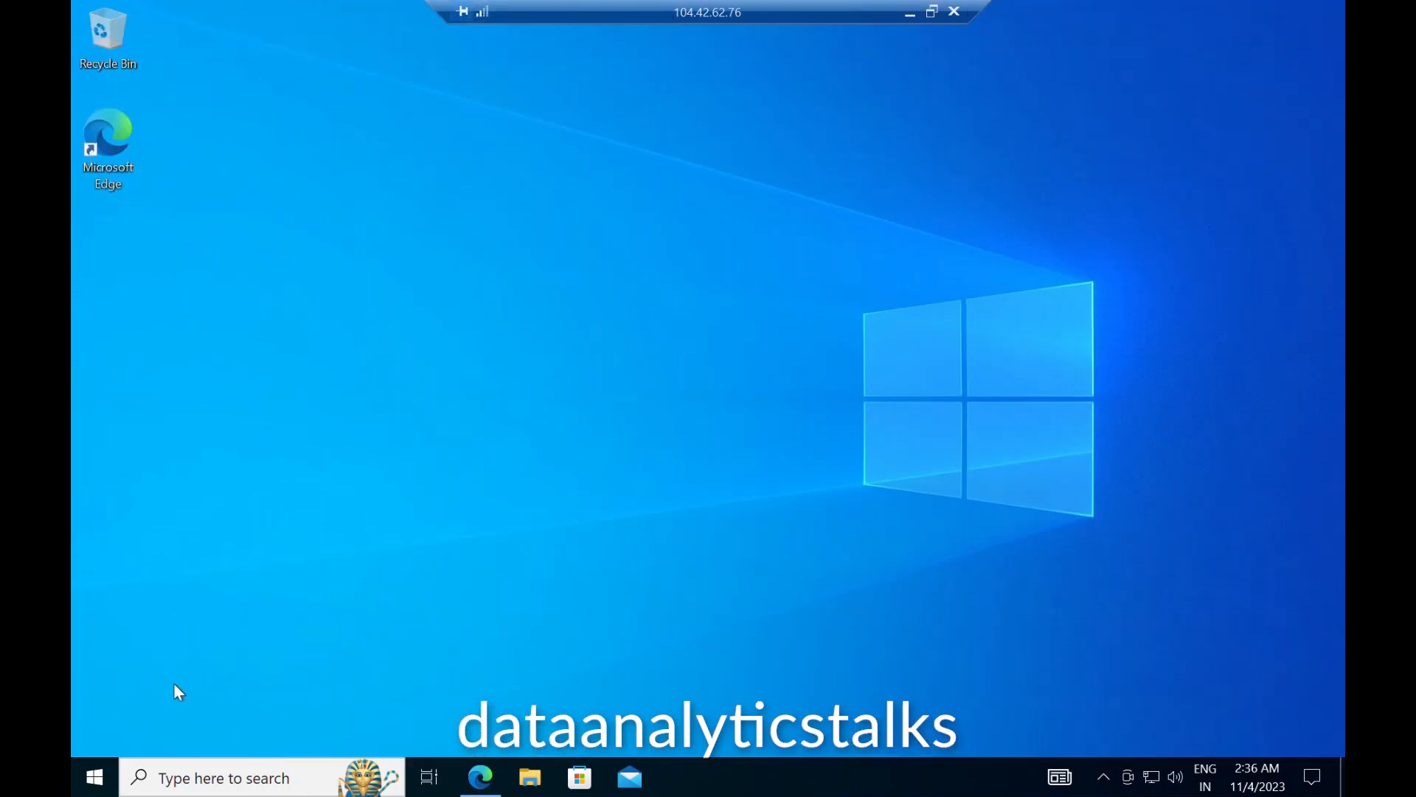
Step: Find the installed SQL Server Management Studio 19 with the search term "sql ser" and launch it
left_click(97, 784)
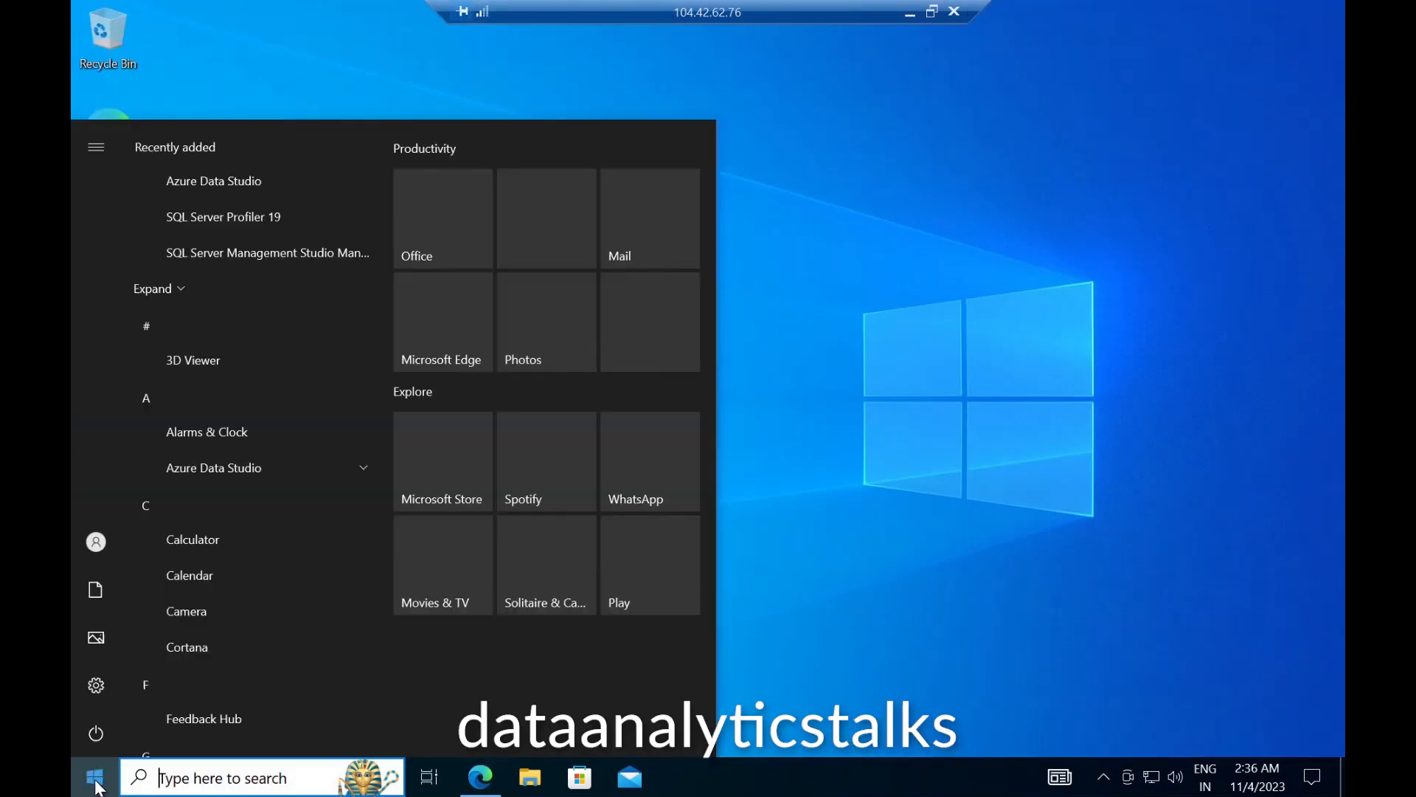
type("se")
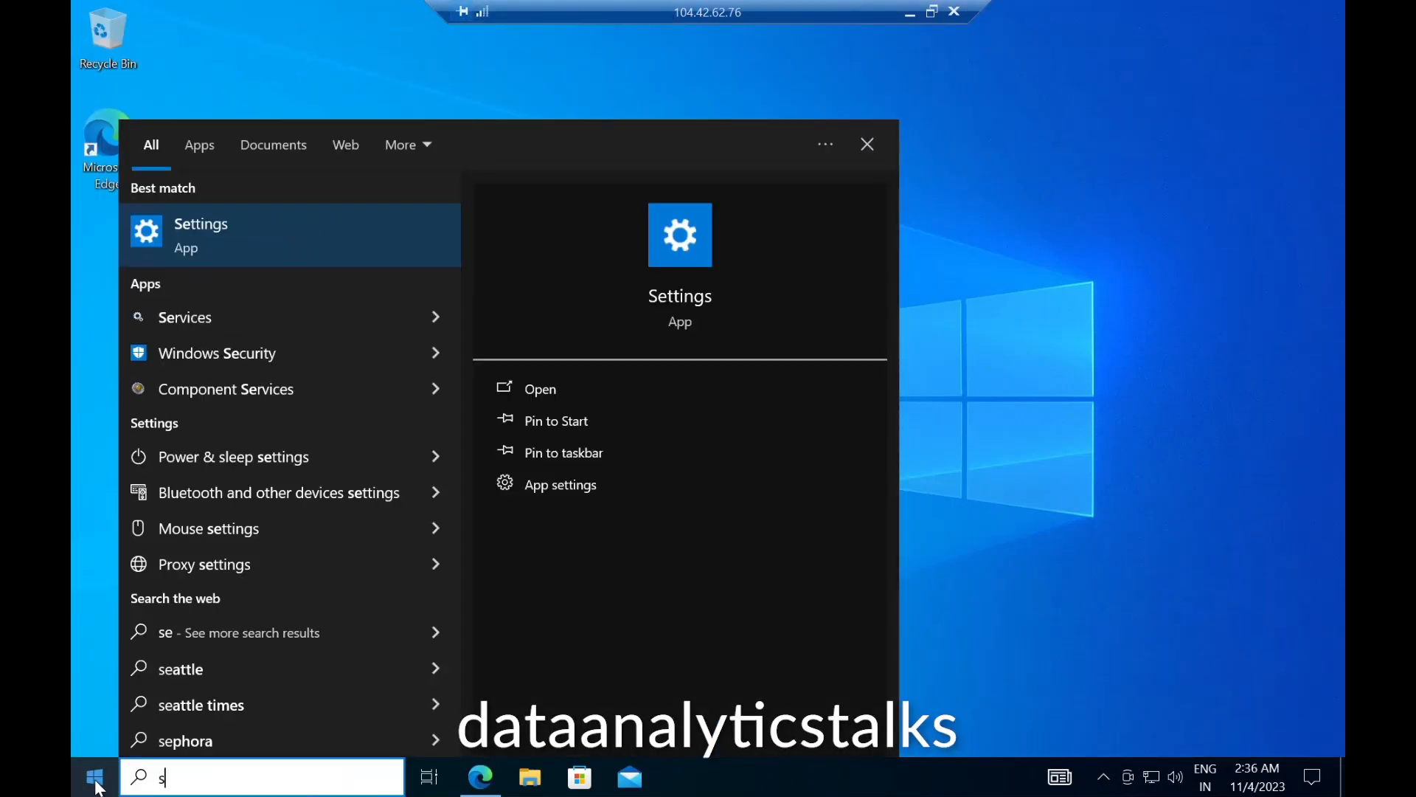
key("BackSpace")
type("ql ser")
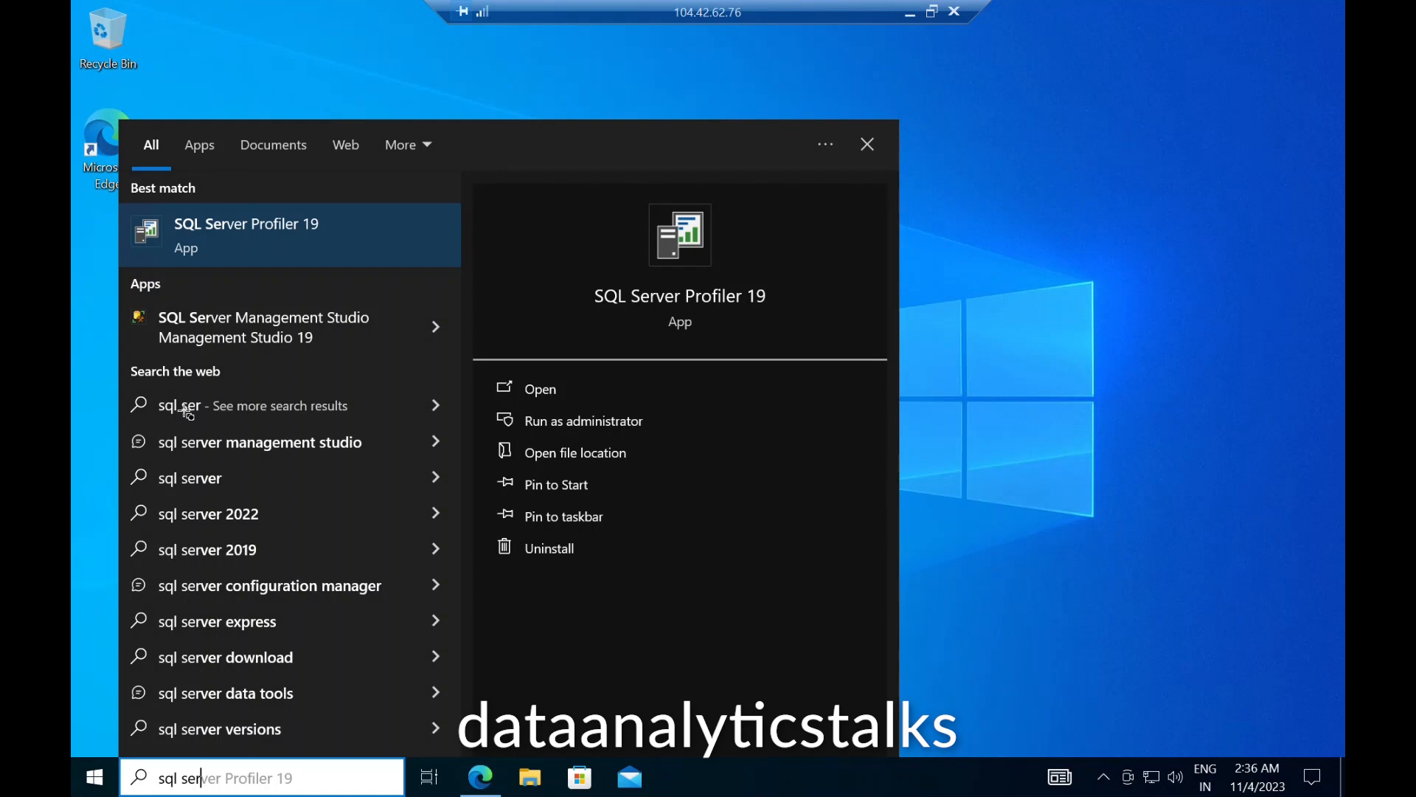
mouse_move(128, 299)
left_mouse_down()
mouse_move(351, 368)
mouse_move(393, 360)
left_mouse_up()
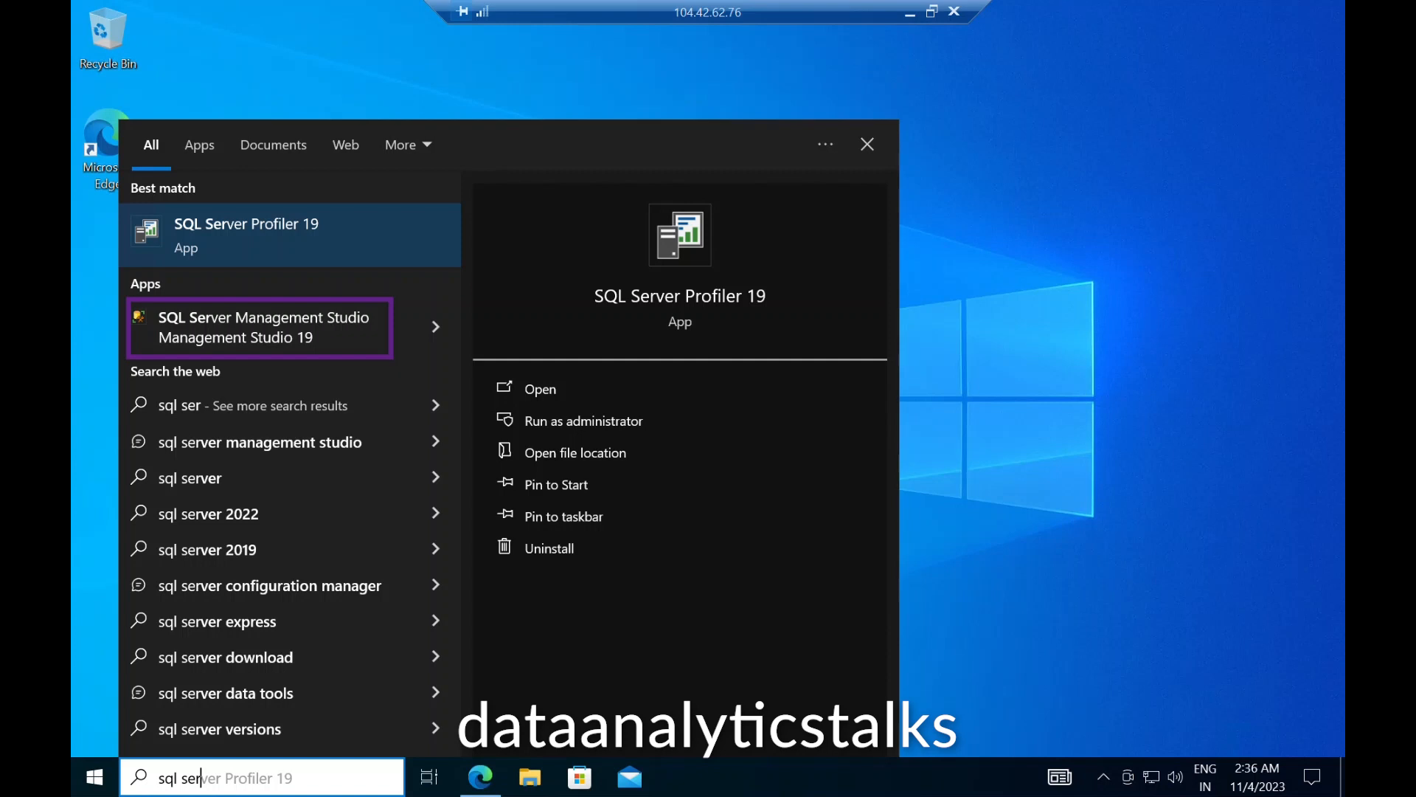
left_click(301, 328)
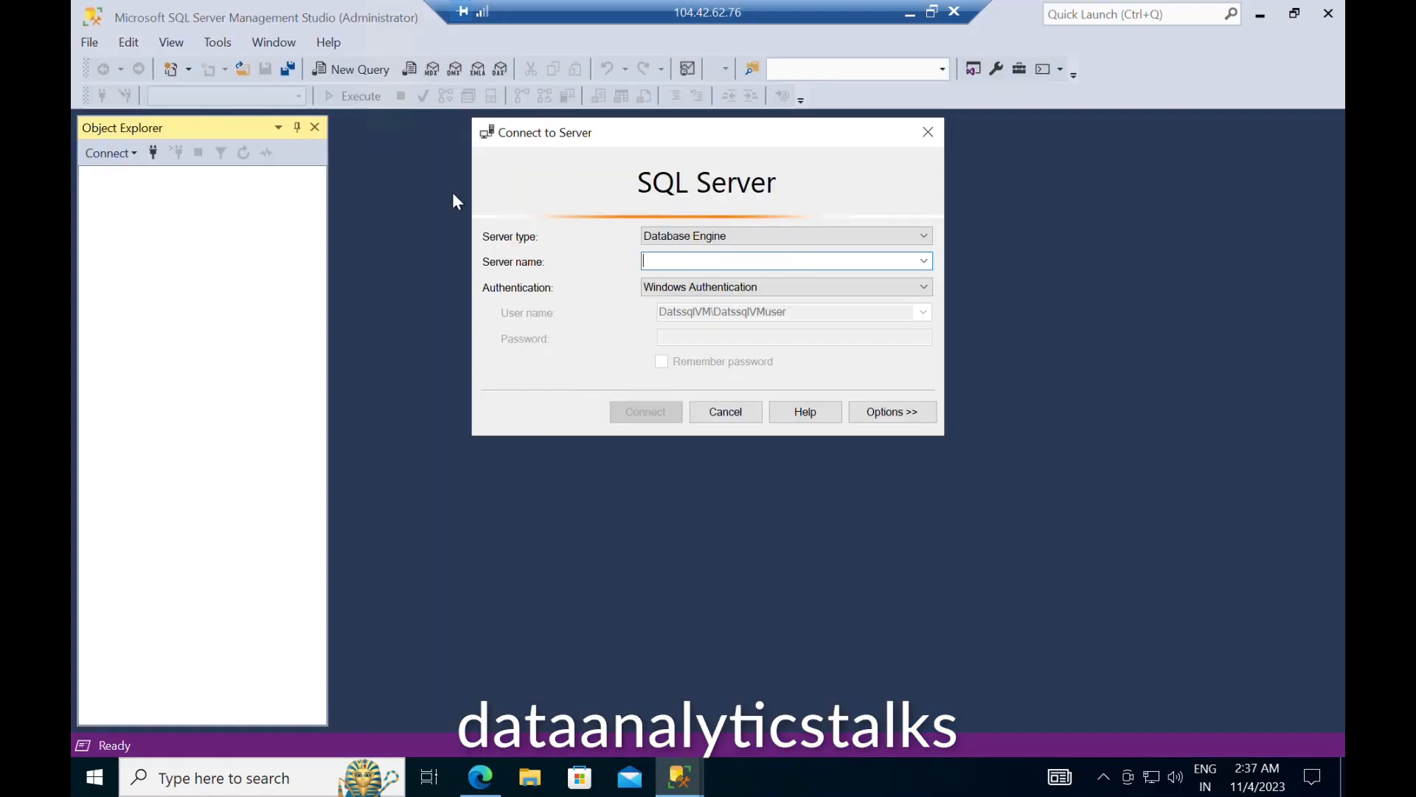
Step: Set the connection's server type to Database Engine and the server name to datssqlserver.database.windows.net
left_click(777, 237)
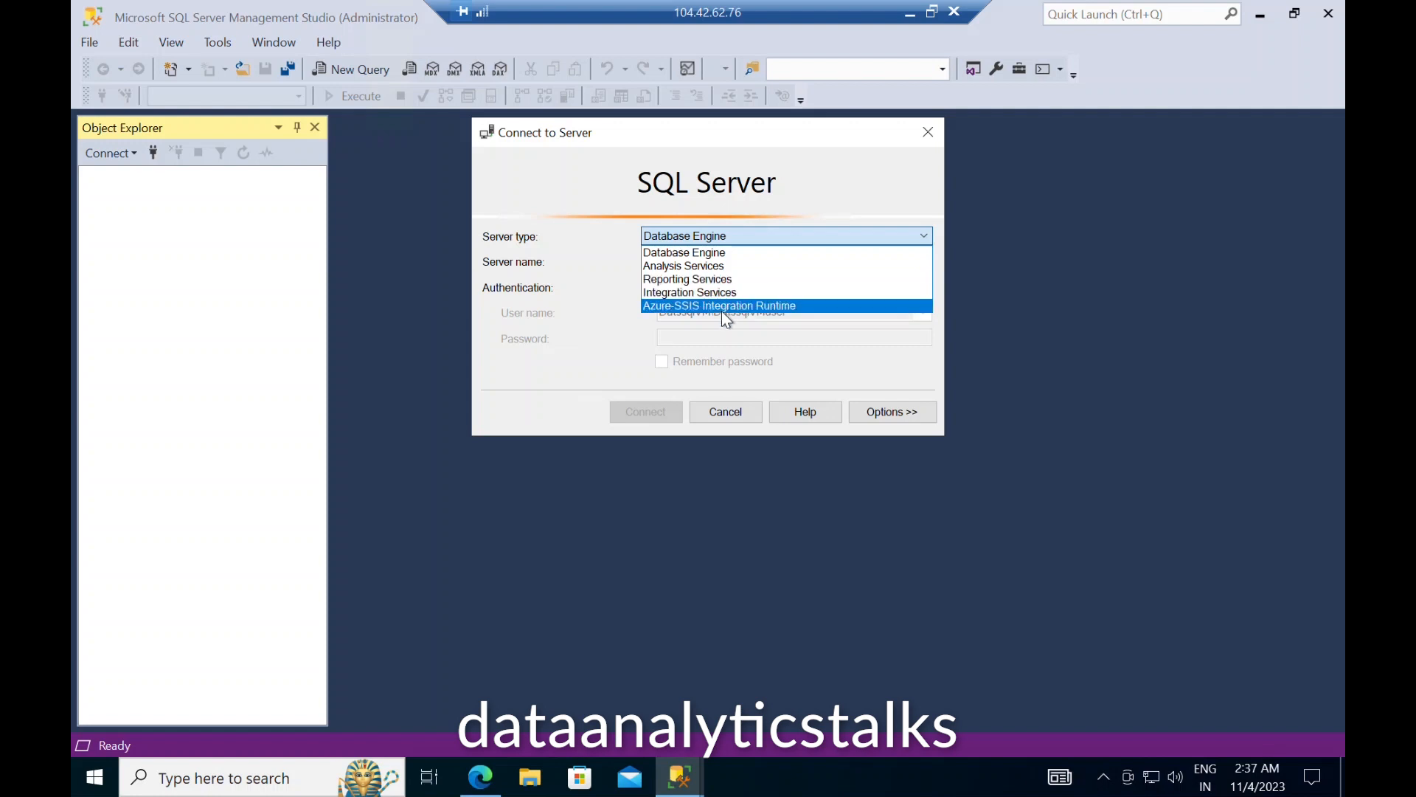
left_click(710, 254)
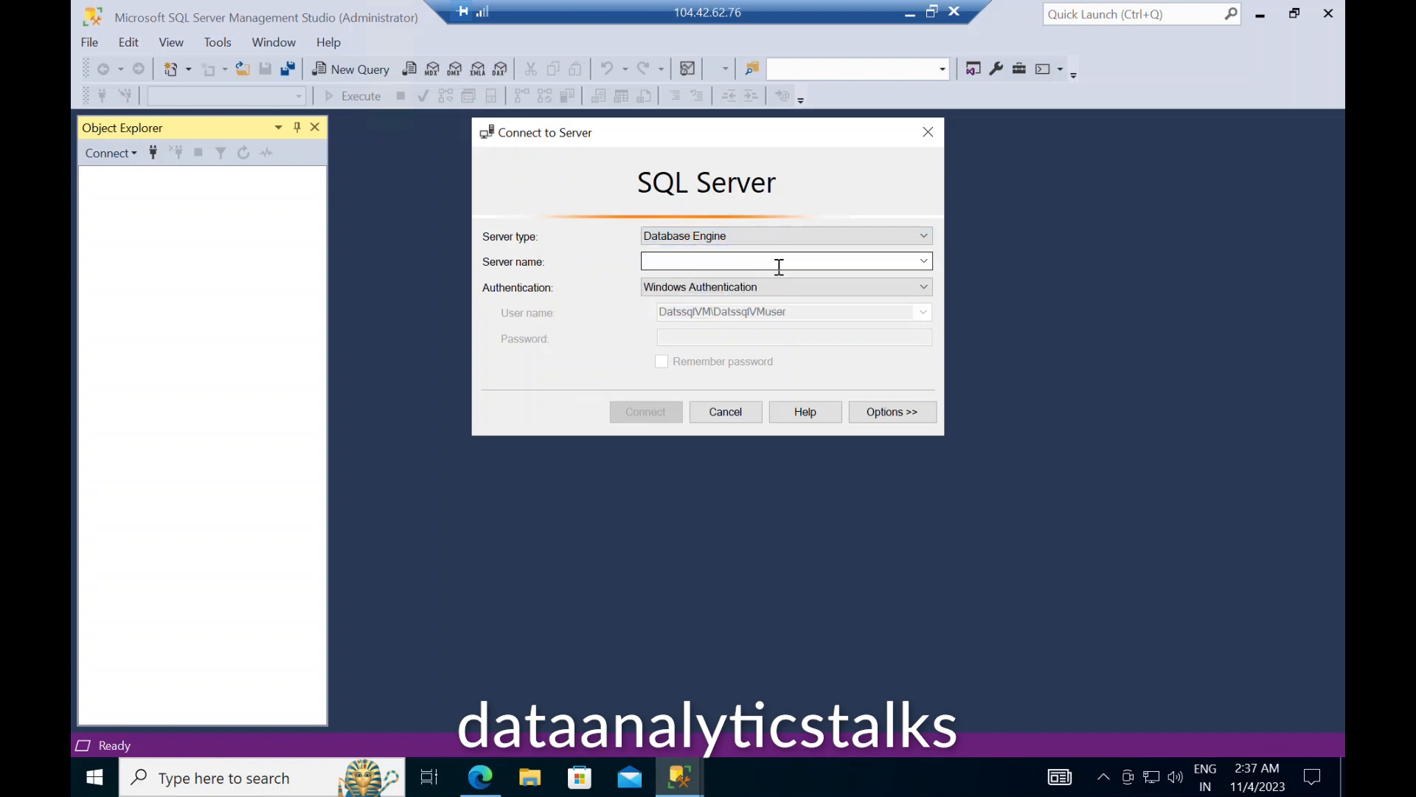
left_click(924, 262)
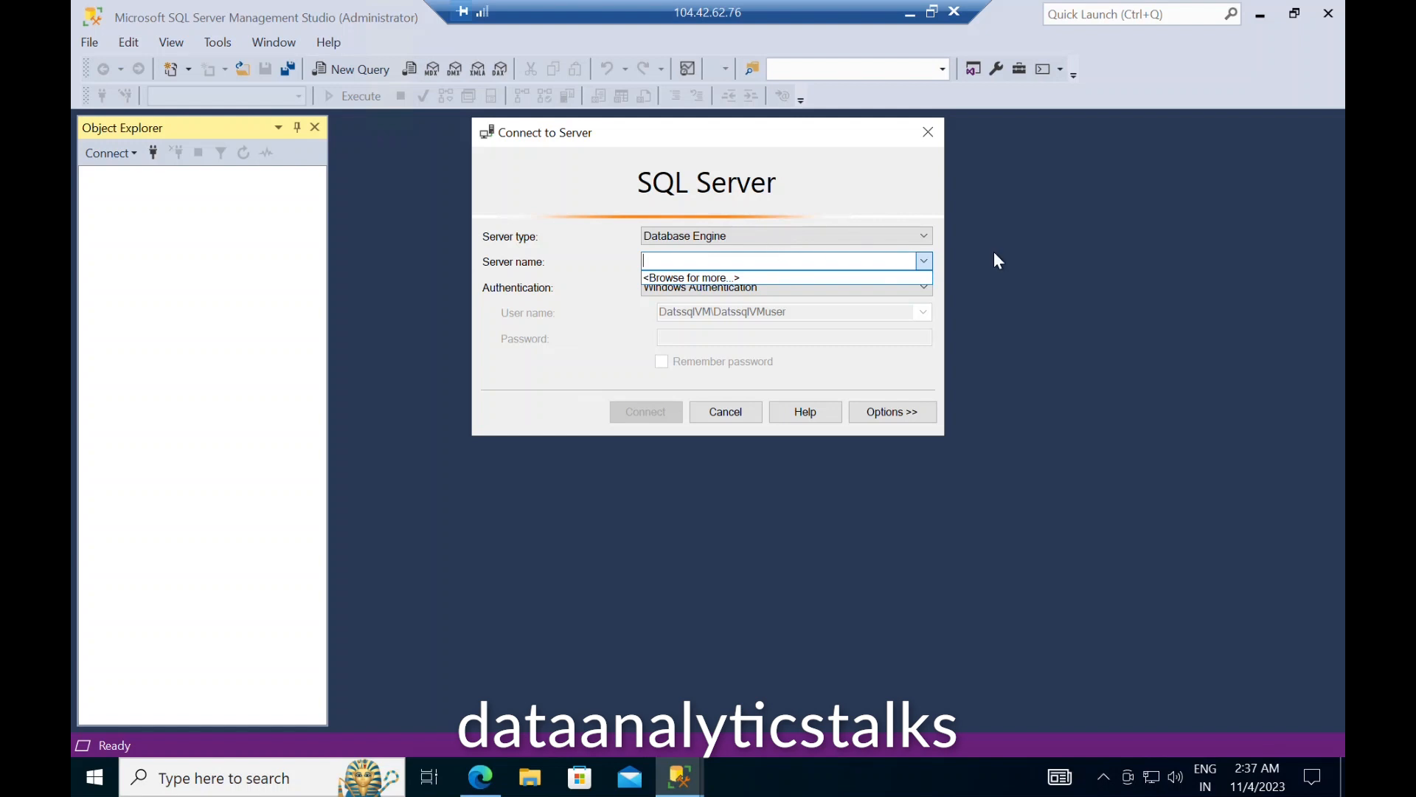
type("datssqlserver.database.windows.net")
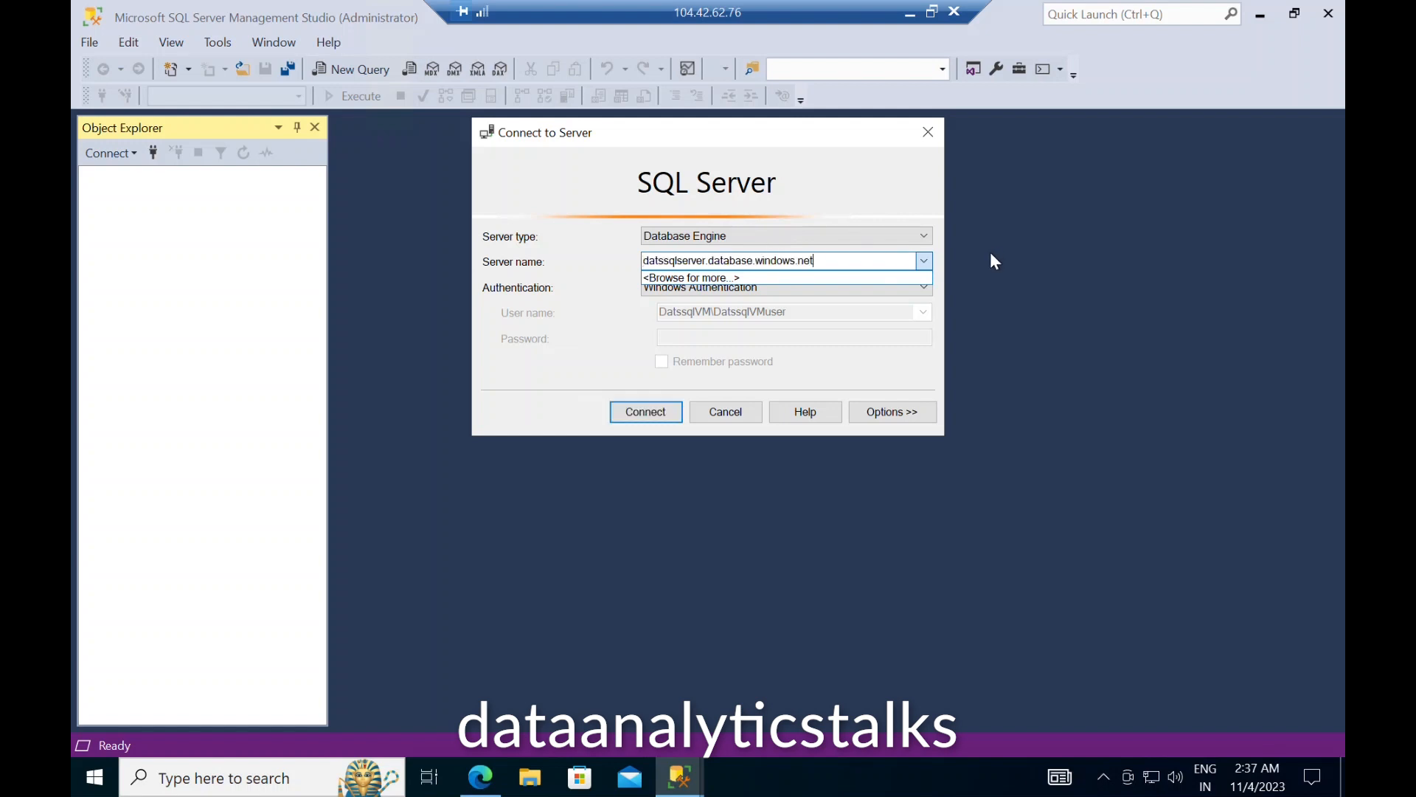
key("Tab")
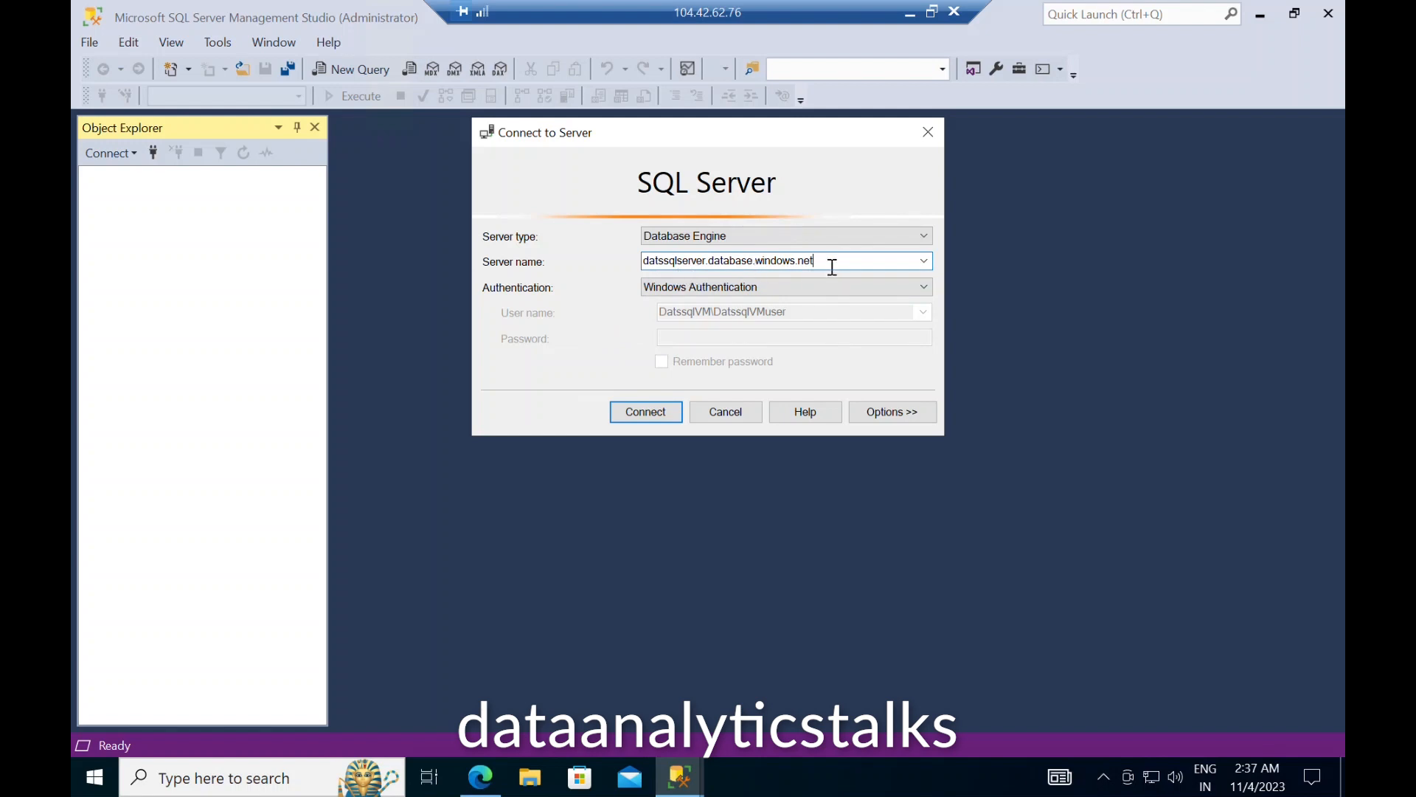
Step: Choose SQL Server Authentication, enter the Datssqlserveradmin login and its password, and have the password remembered
left_click(883, 284)
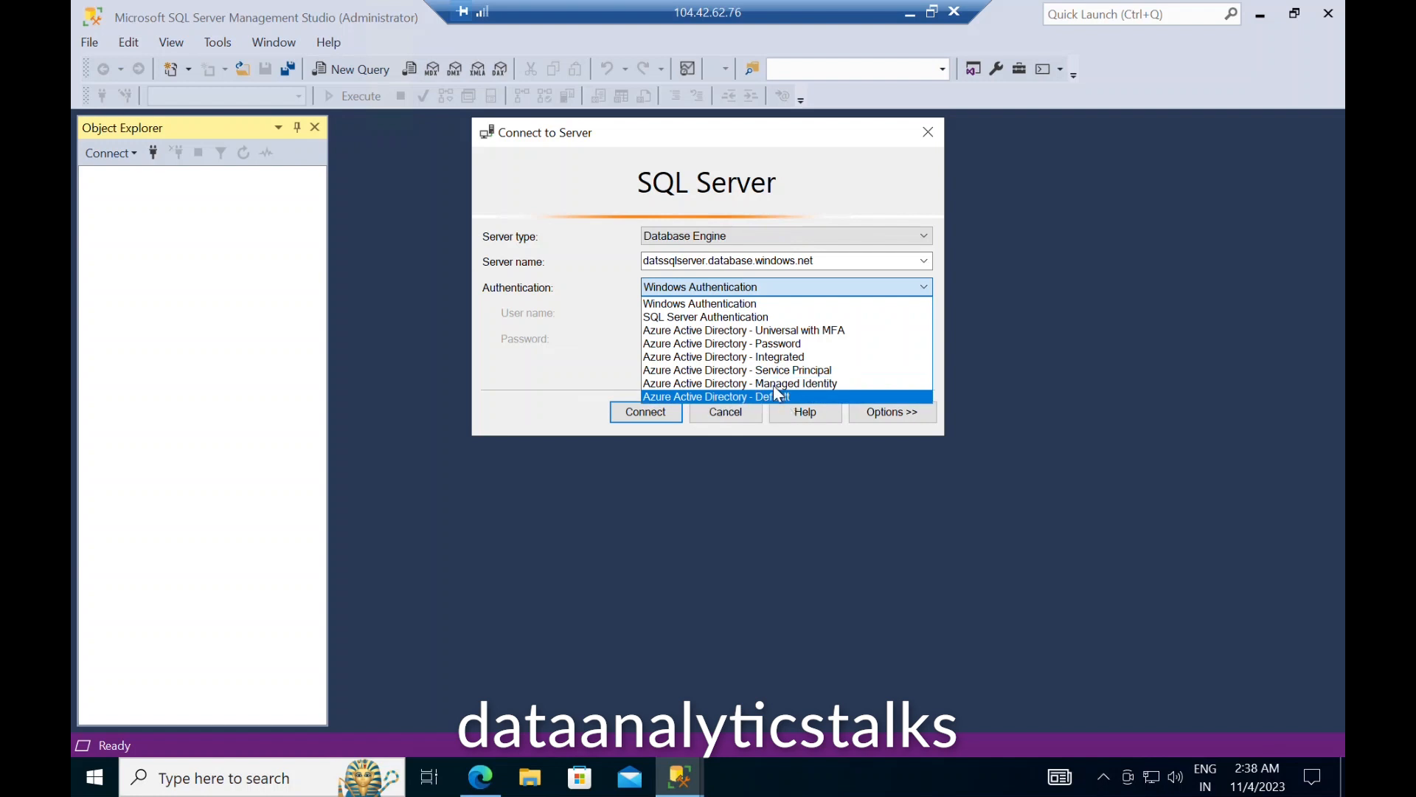
left_click(740, 320)
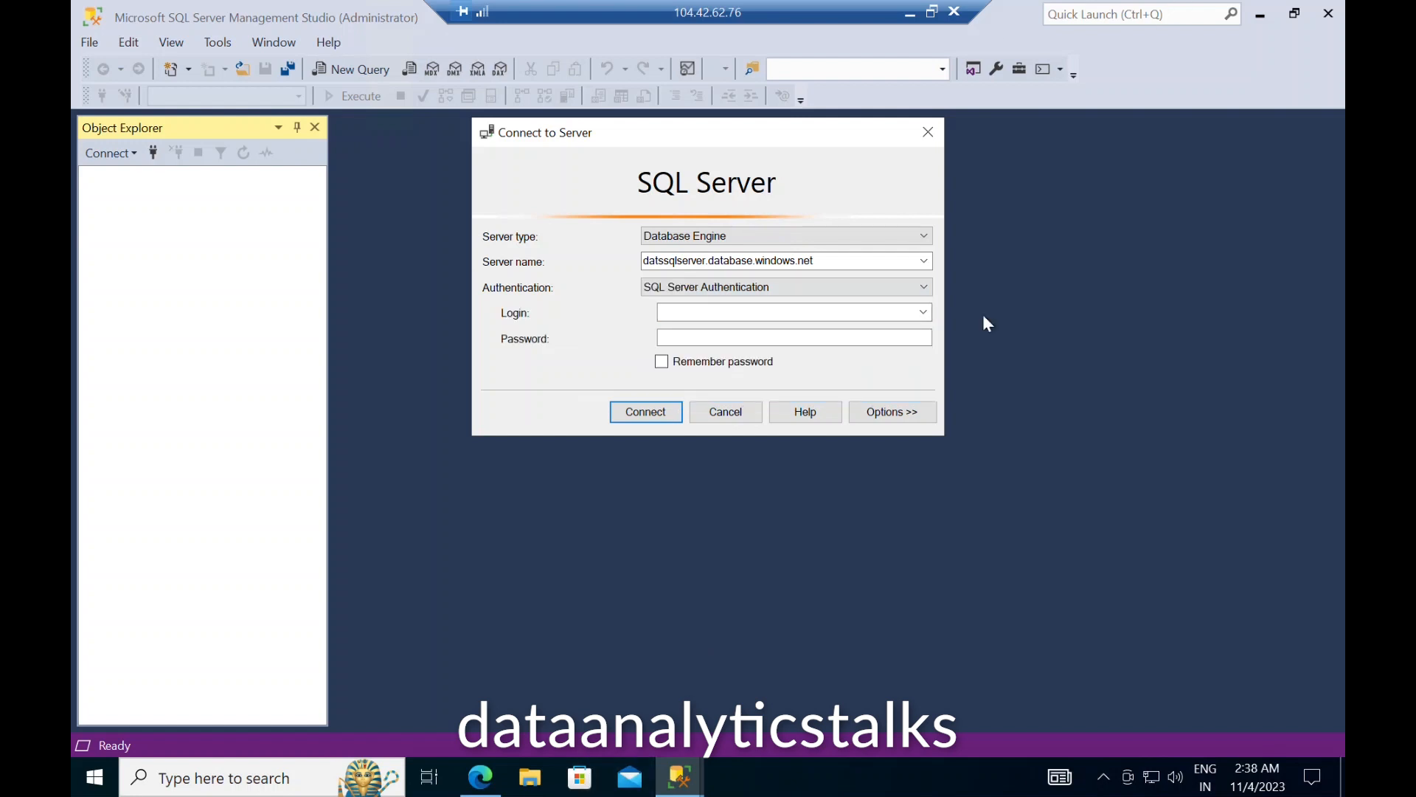
left_click(687, 312)
key("ctrl+v")
left_click(777, 336)
type("****")
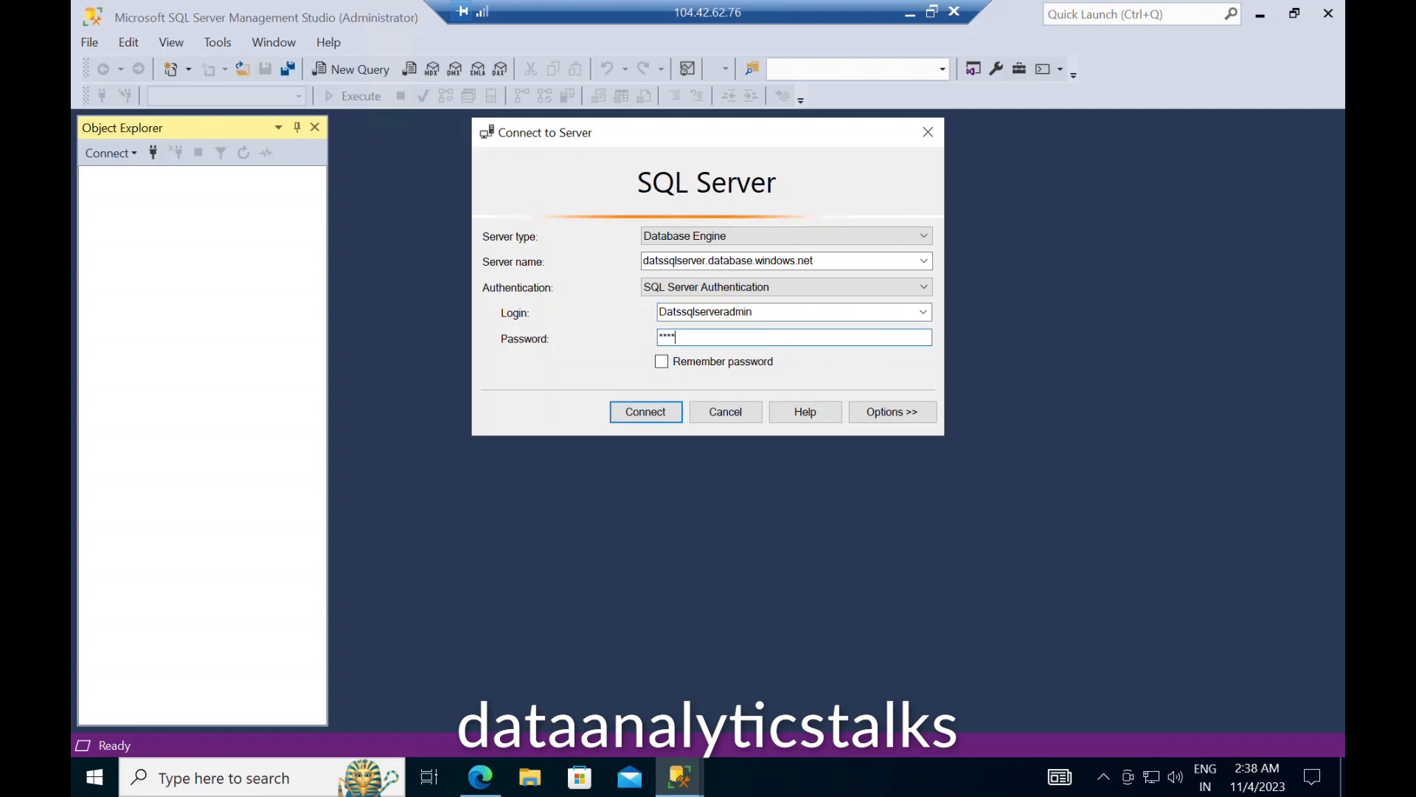
type("****")
left_click(662, 362)
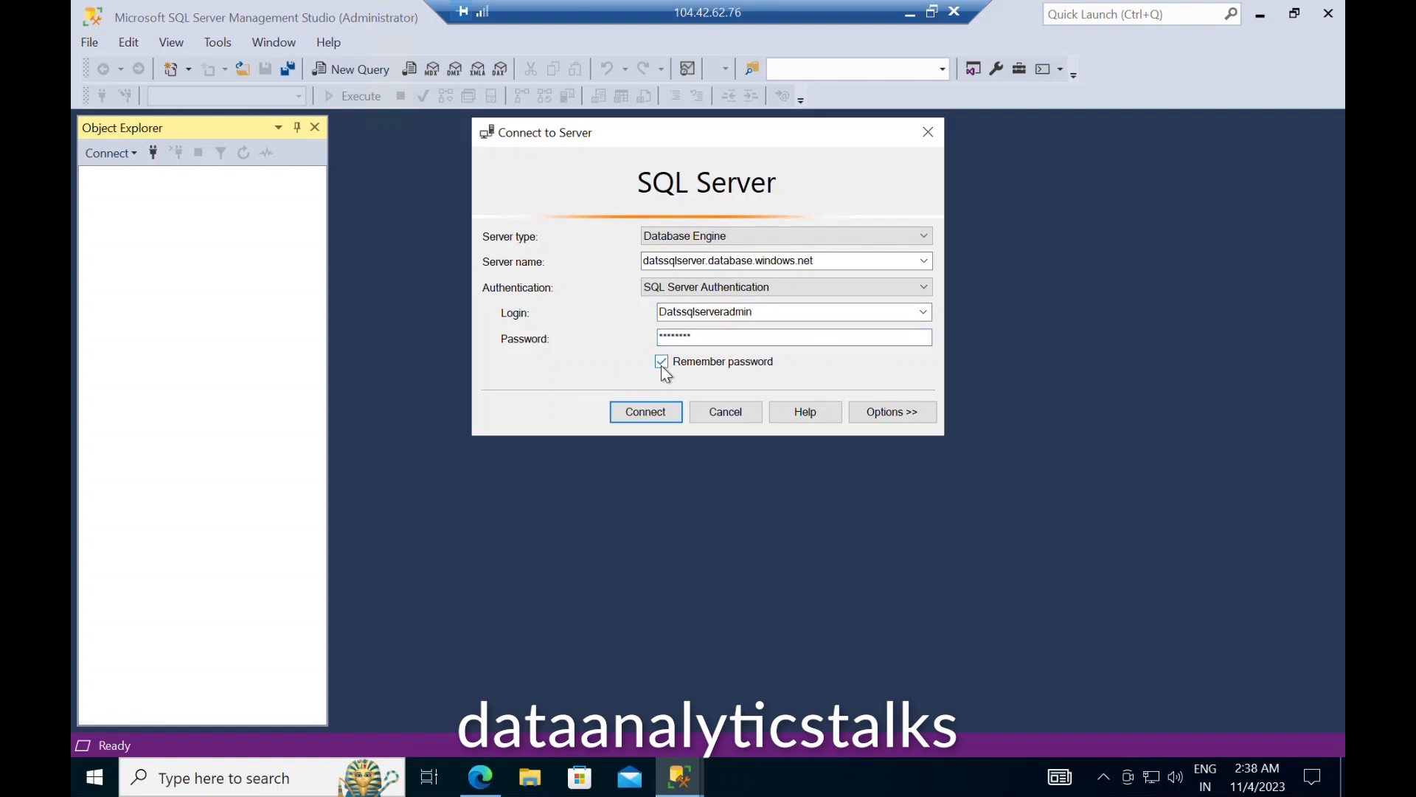
Step: Try to connect to datssqlserver.database.windows.net and examine the detailed error information
left_click(653, 414)
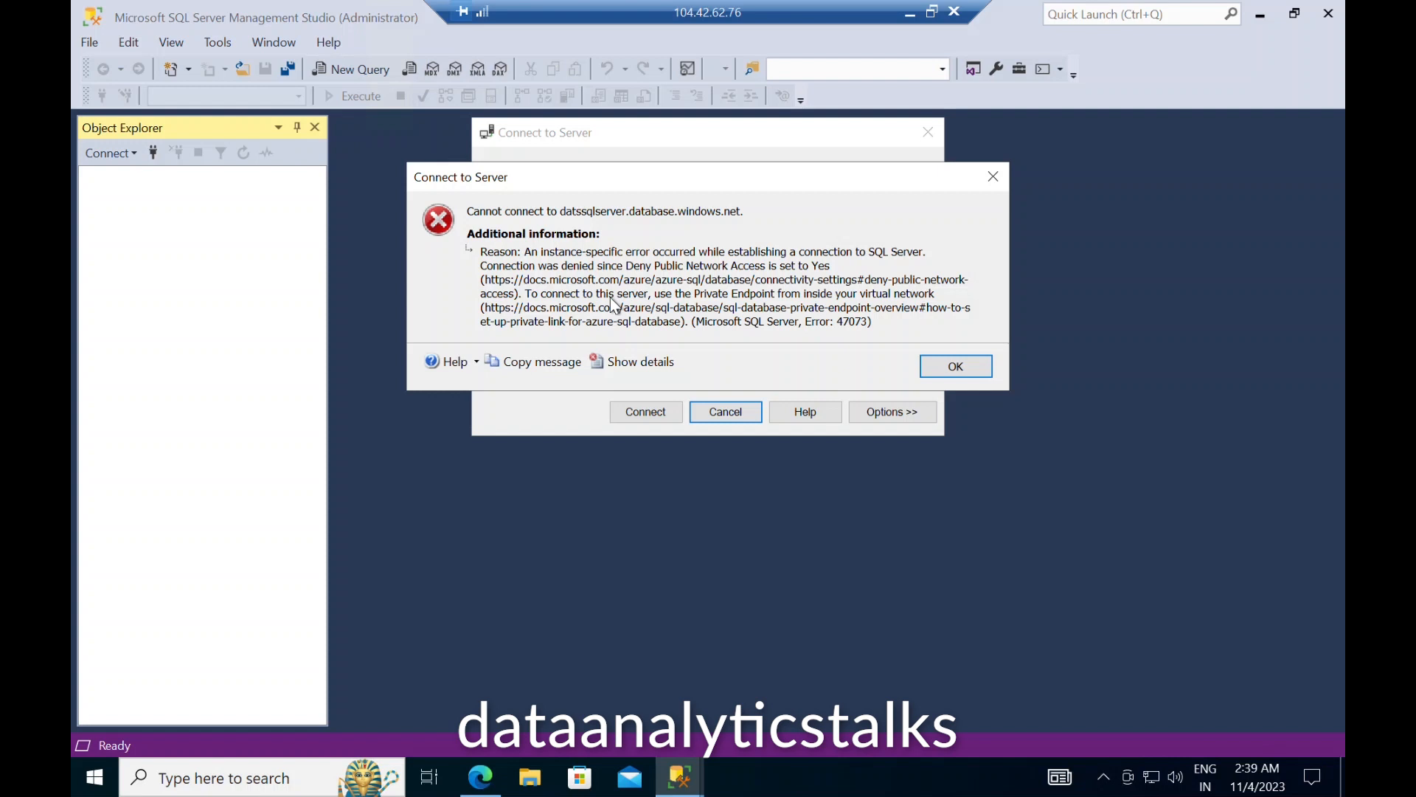
left_click(643, 361)
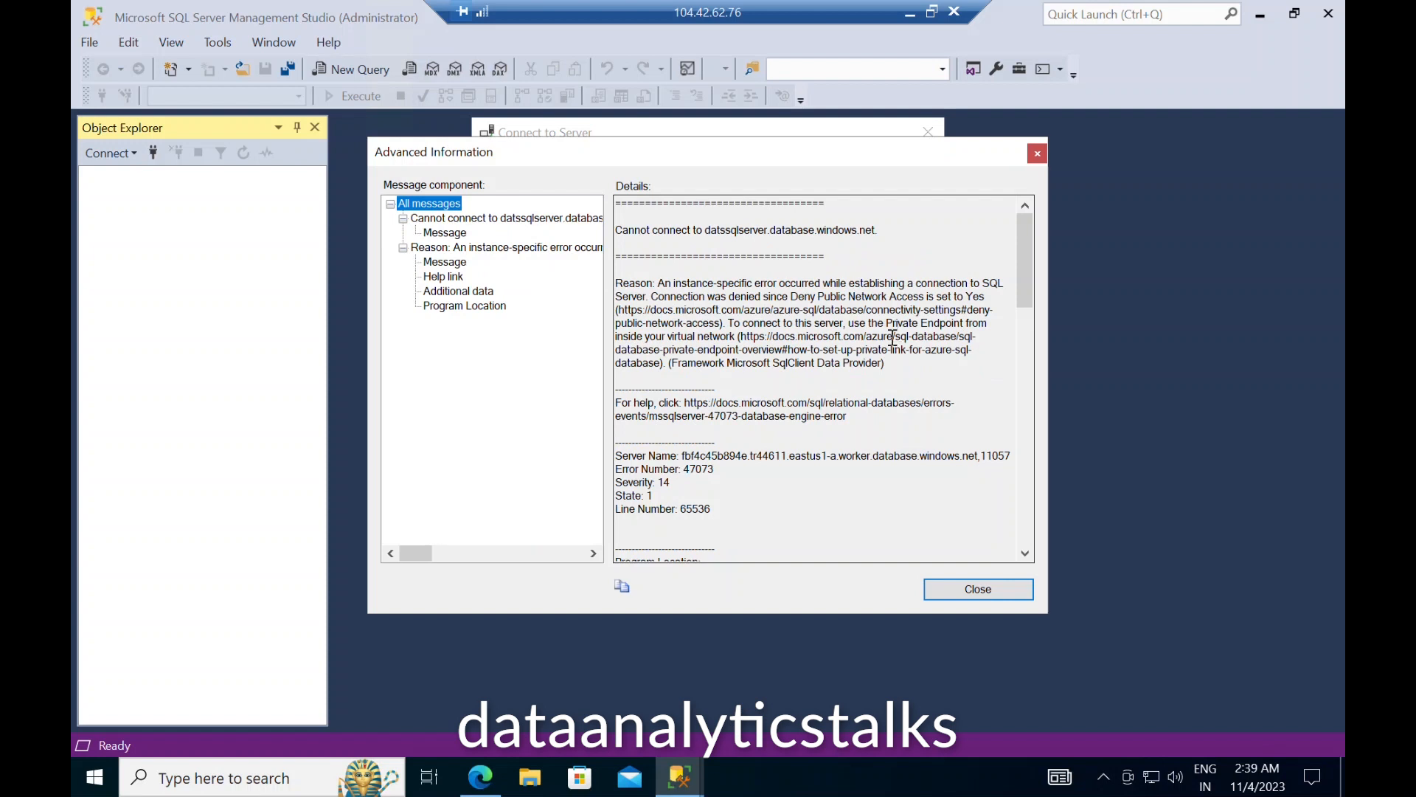
left_click(1038, 153)
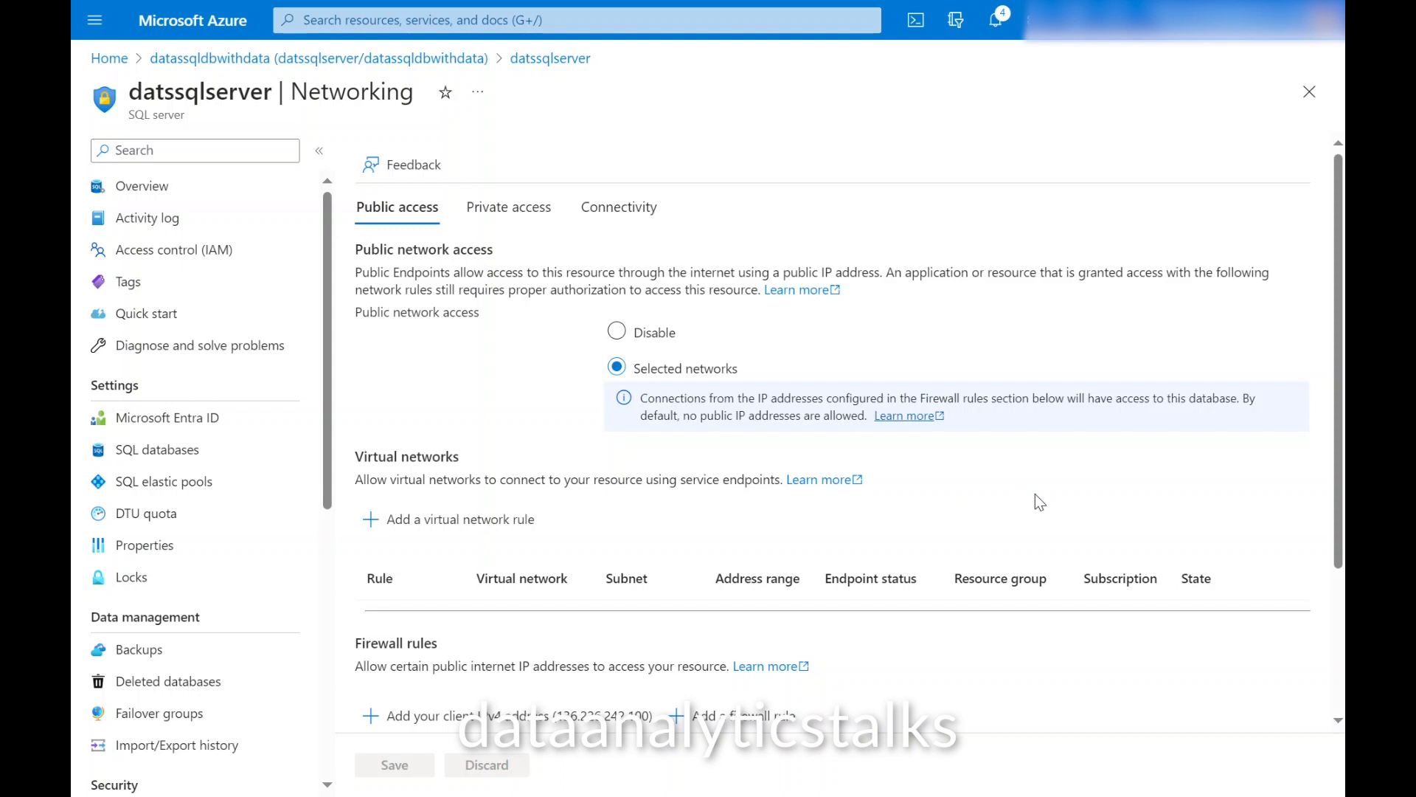
Step: On datssqlserver's Networking page in the Azure portal, review the public access, virtual network, firewall rule and exception settings, and close the page
scroll(1034, 494, "down", 2)
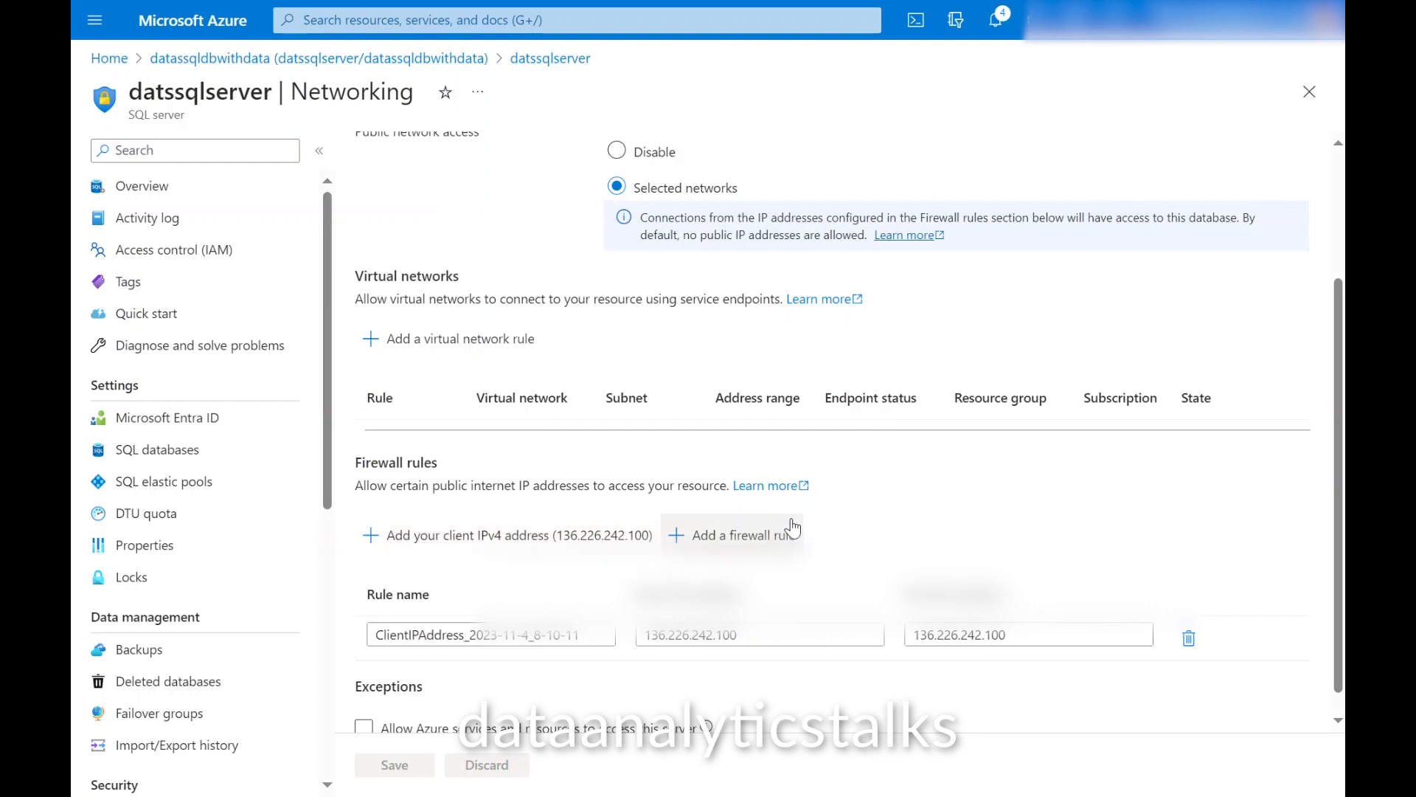
scroll(927, 527, "down", 1)
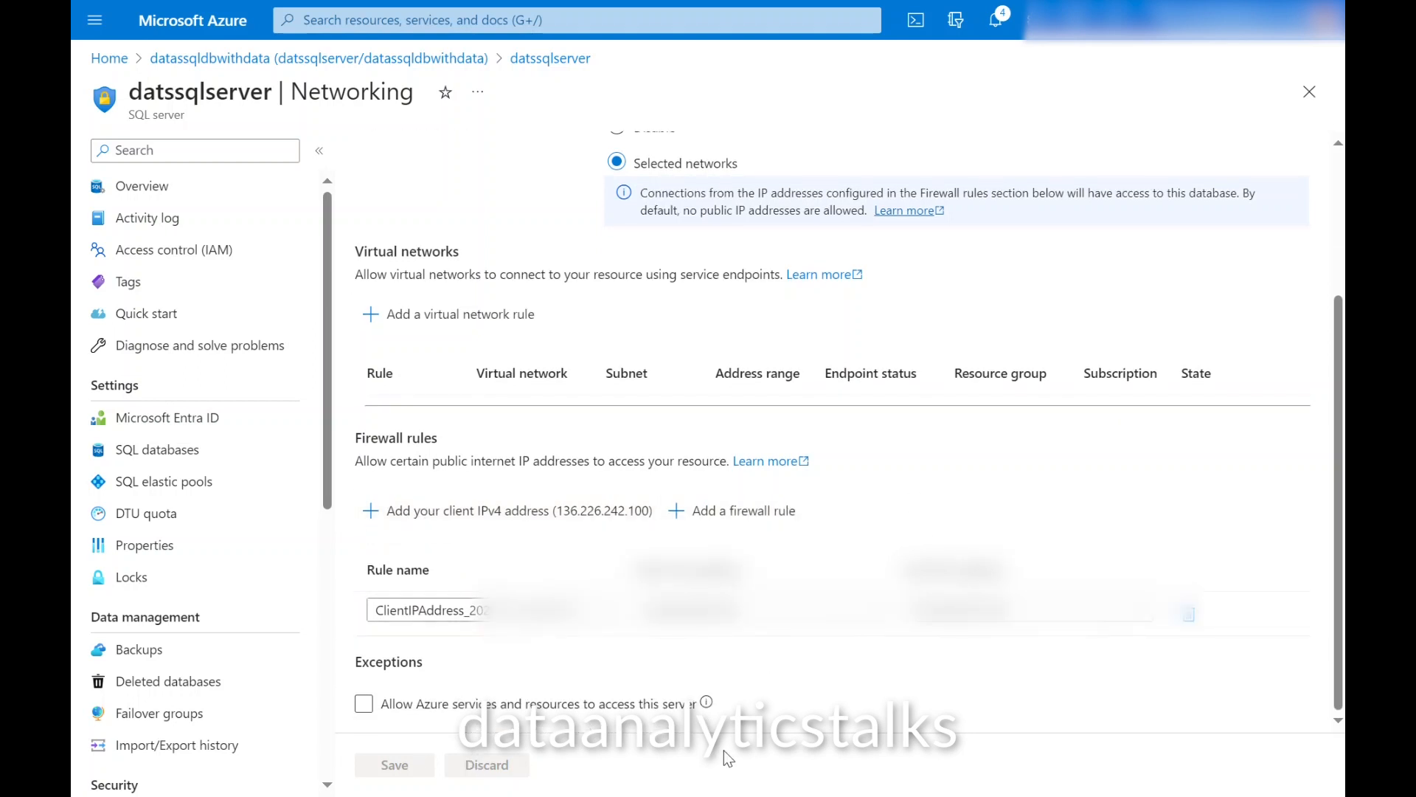
left_click(1304, 88)
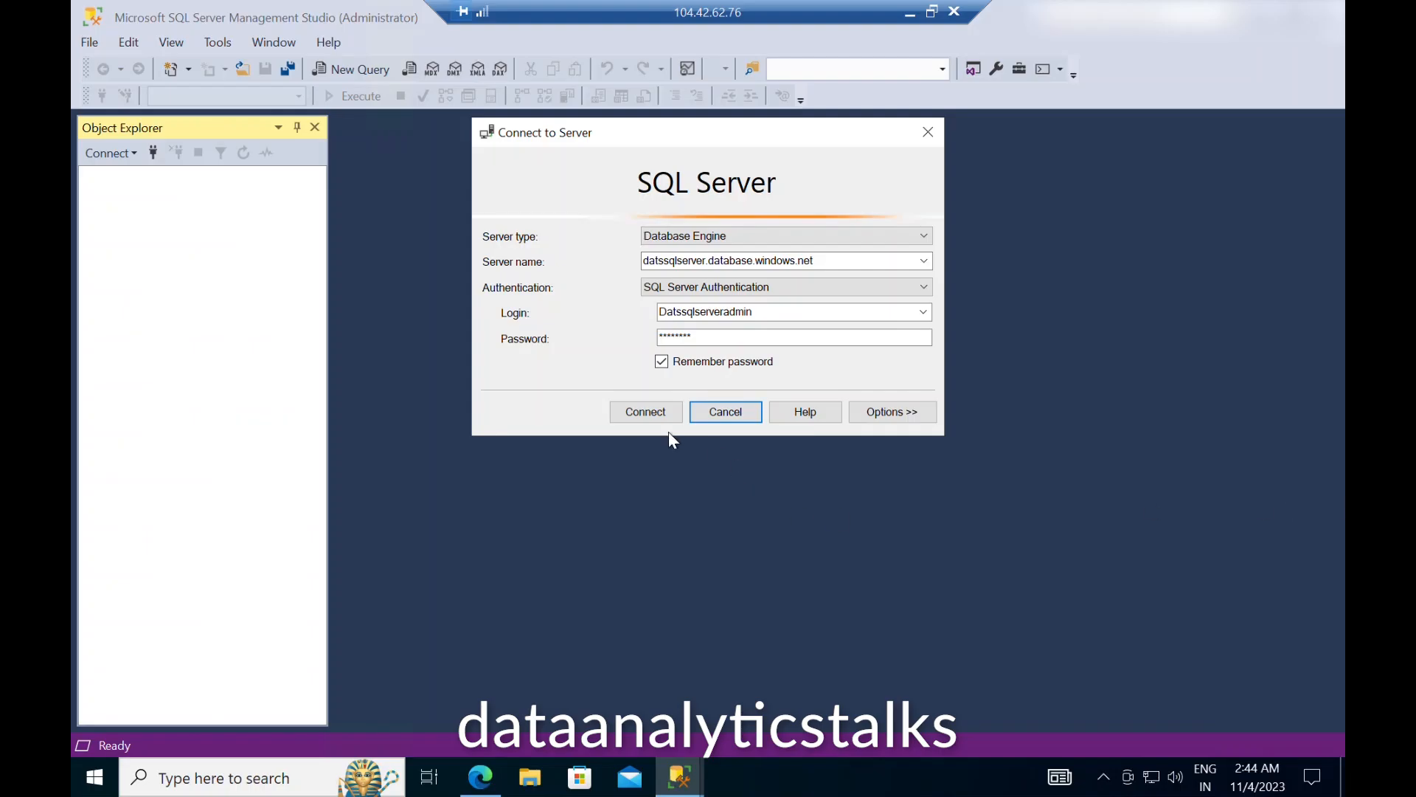
Step: Switch back to SQL Server Management Studio and retry the connection to datssqlserver with the entered credentials
left_click(634, 417)
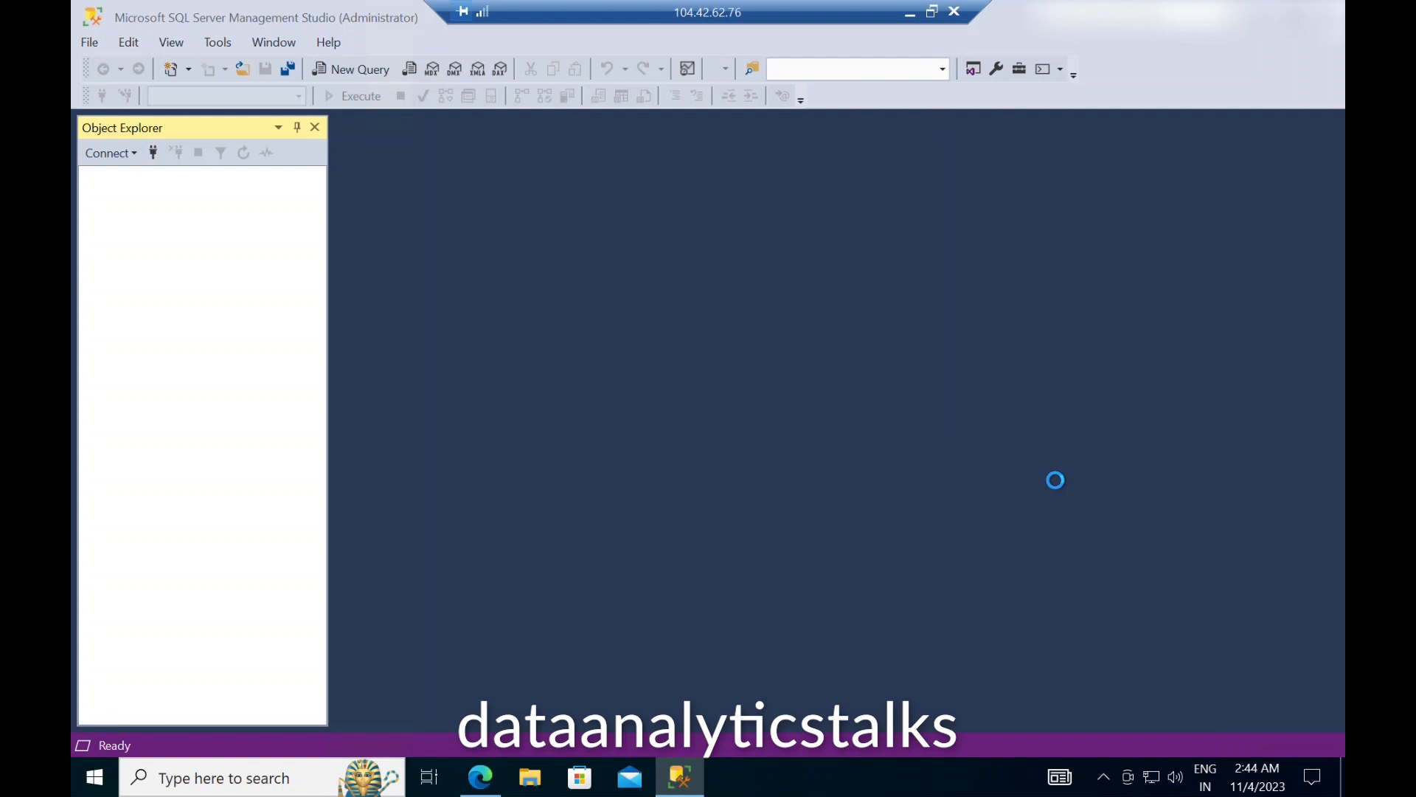